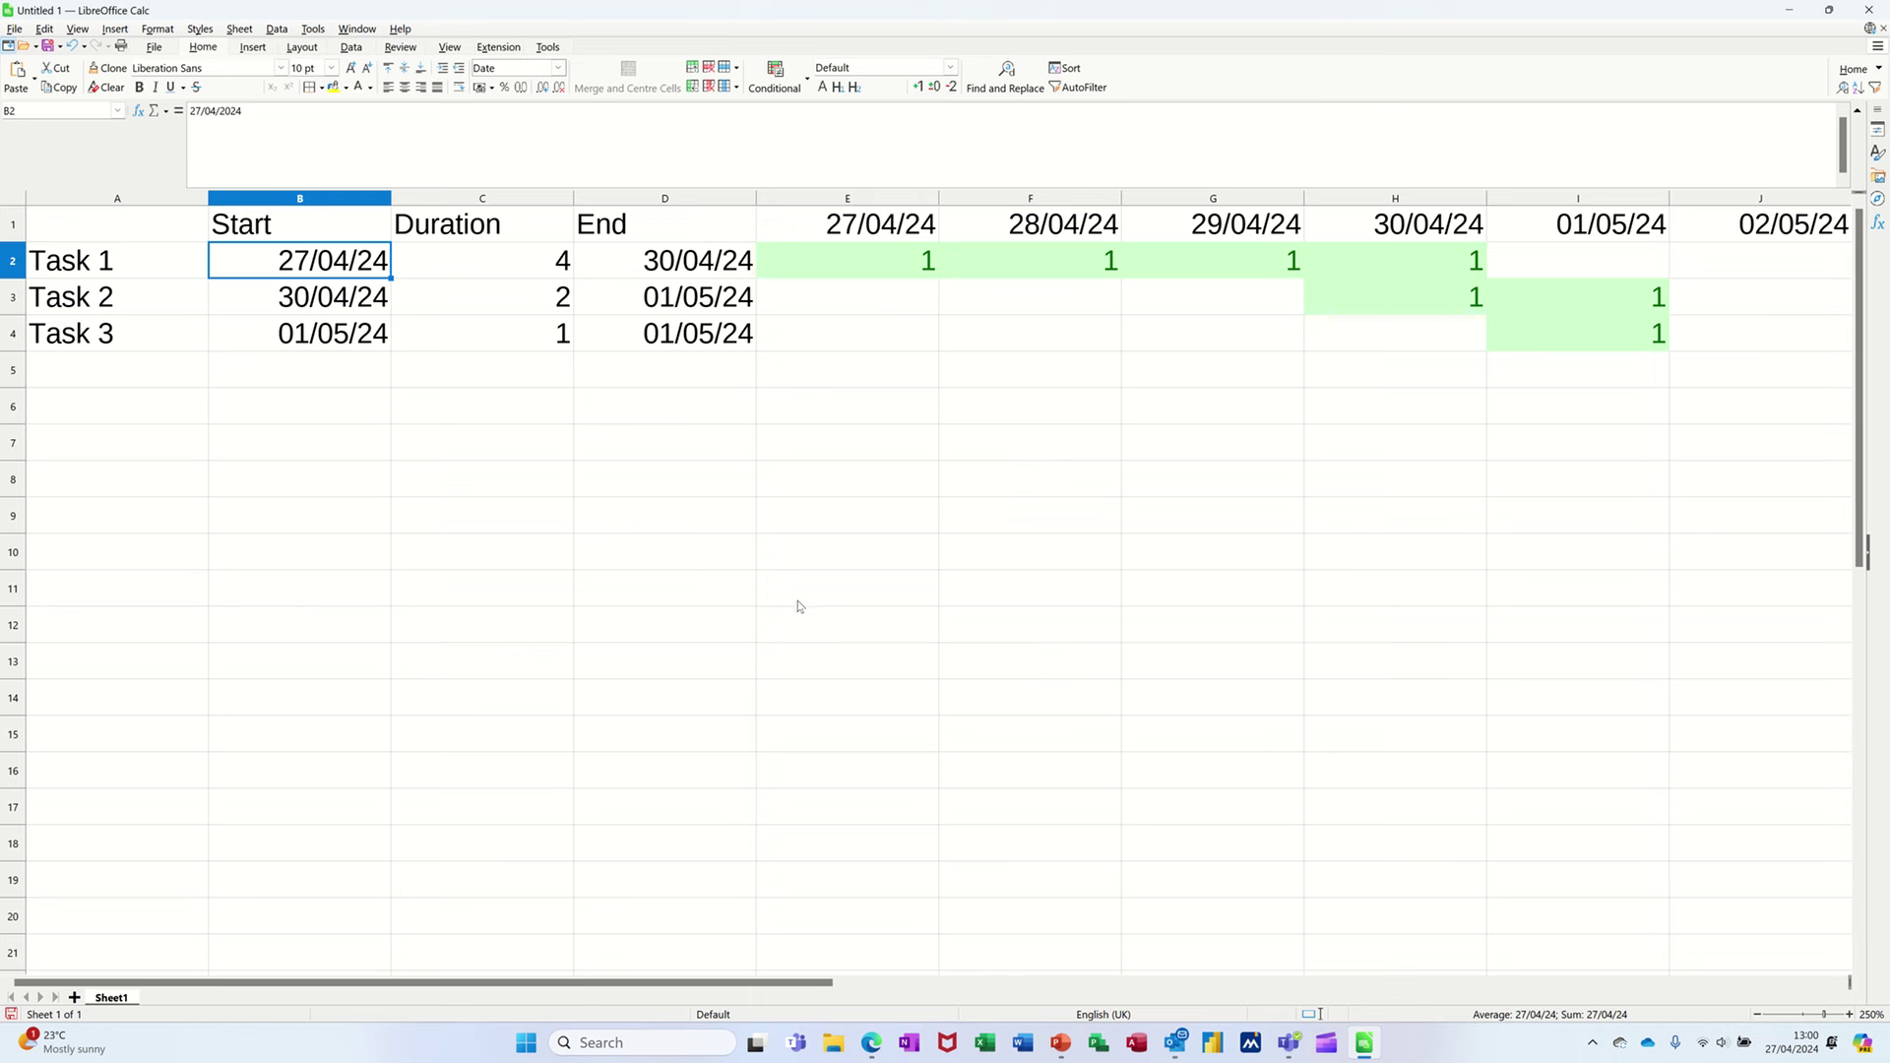
- Enter durations of 2, 4 and 3 days for Tasks 1–3 in C2:C4
click(503, 264)
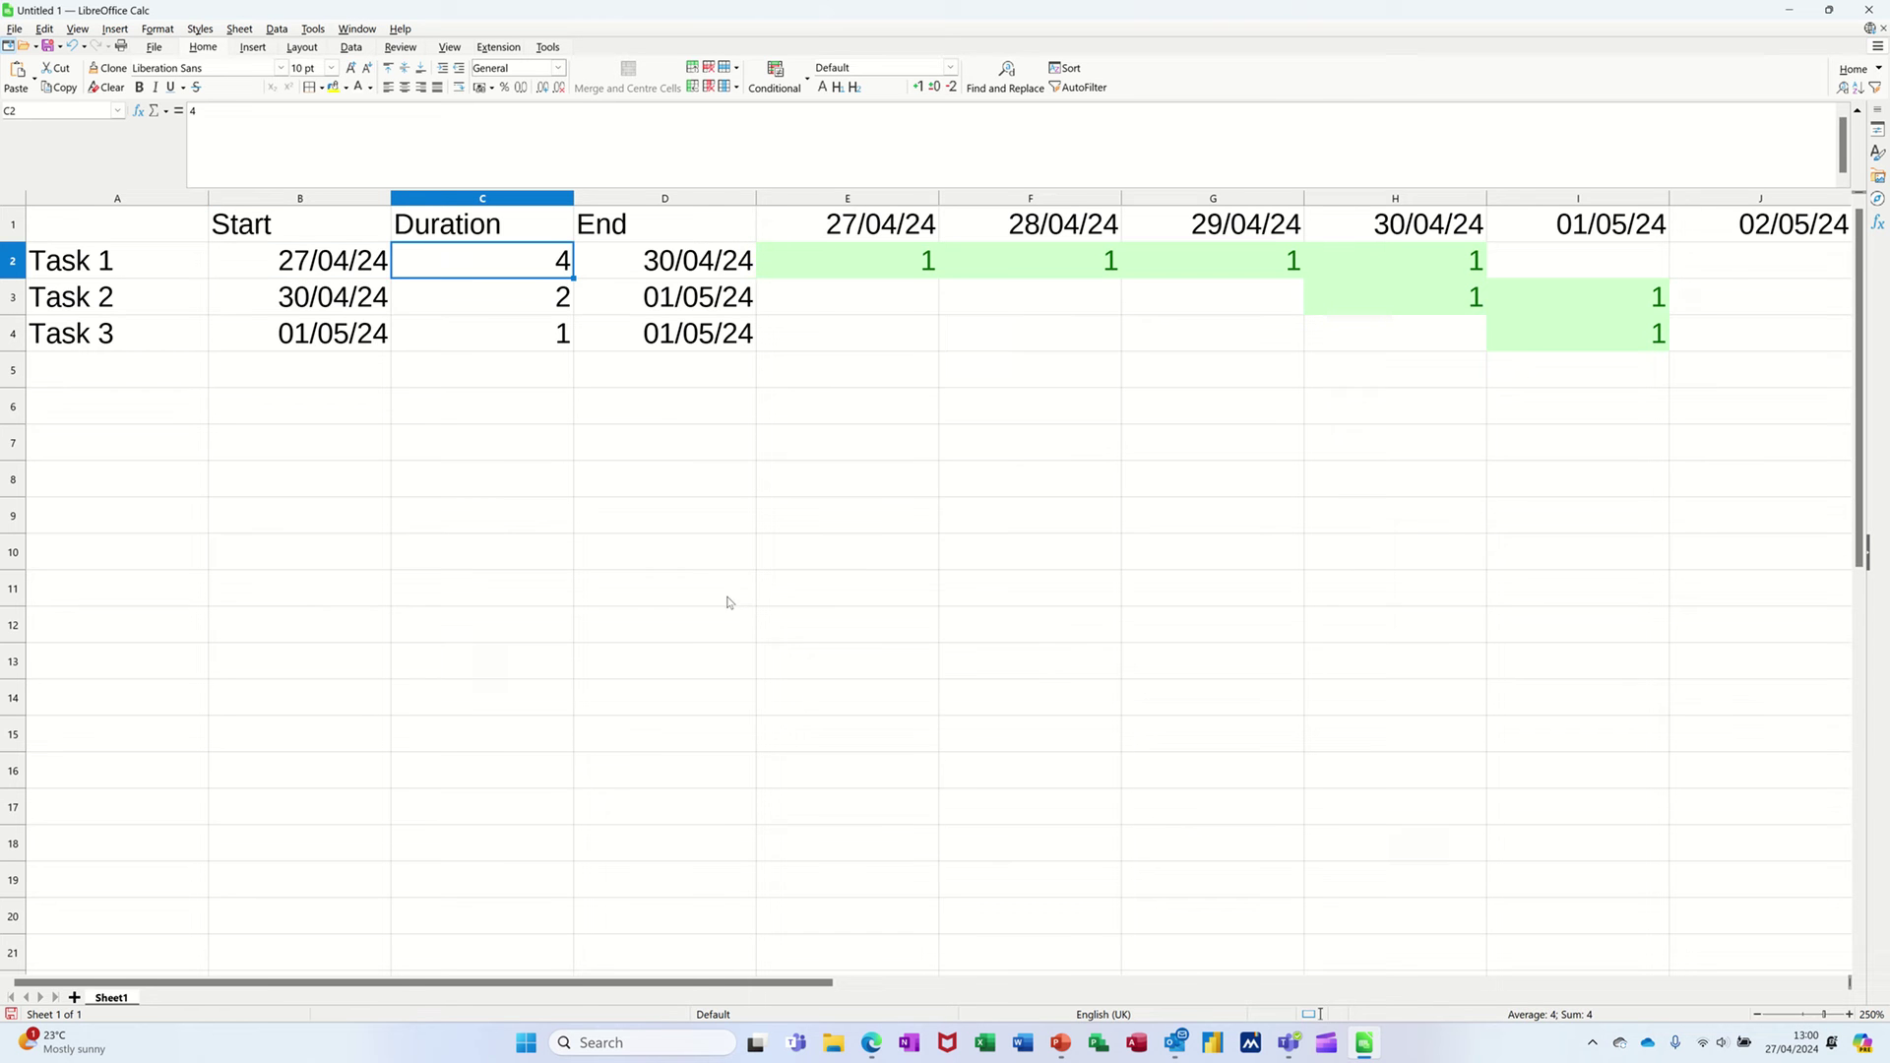
text(2)
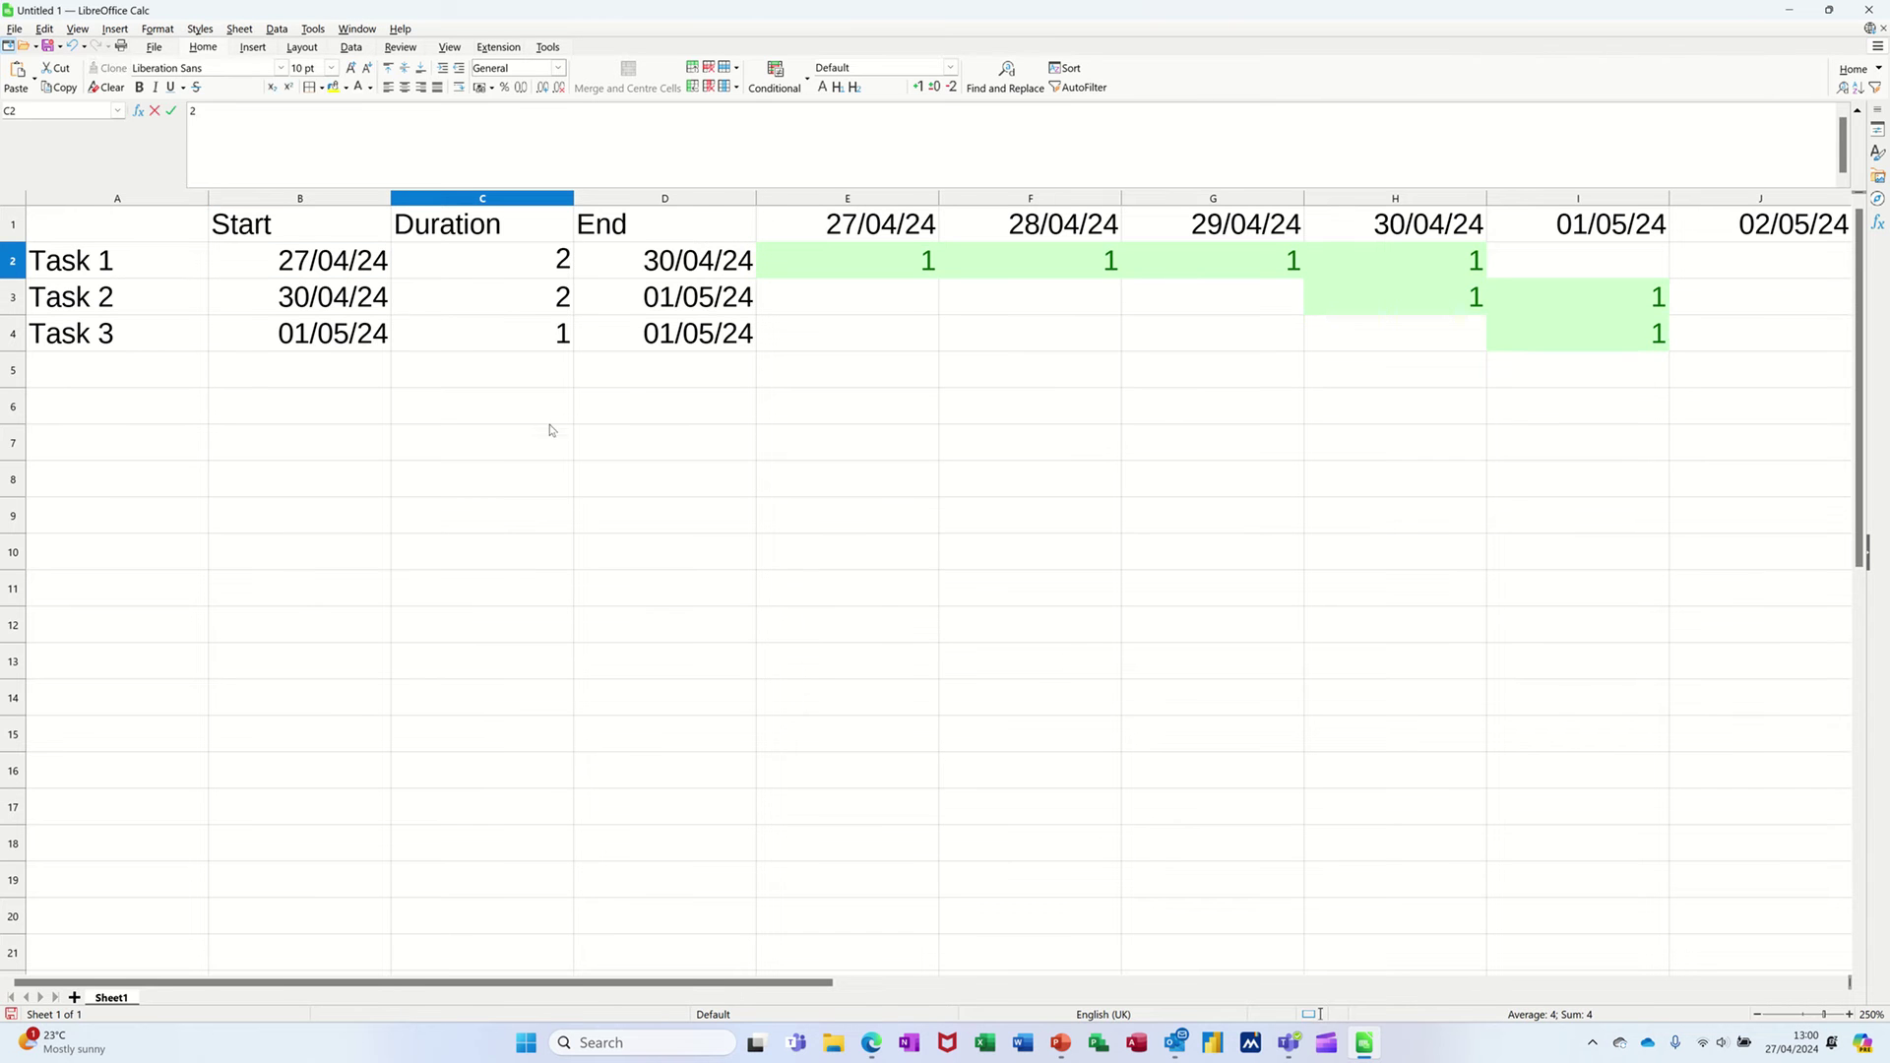
click(532, 412)
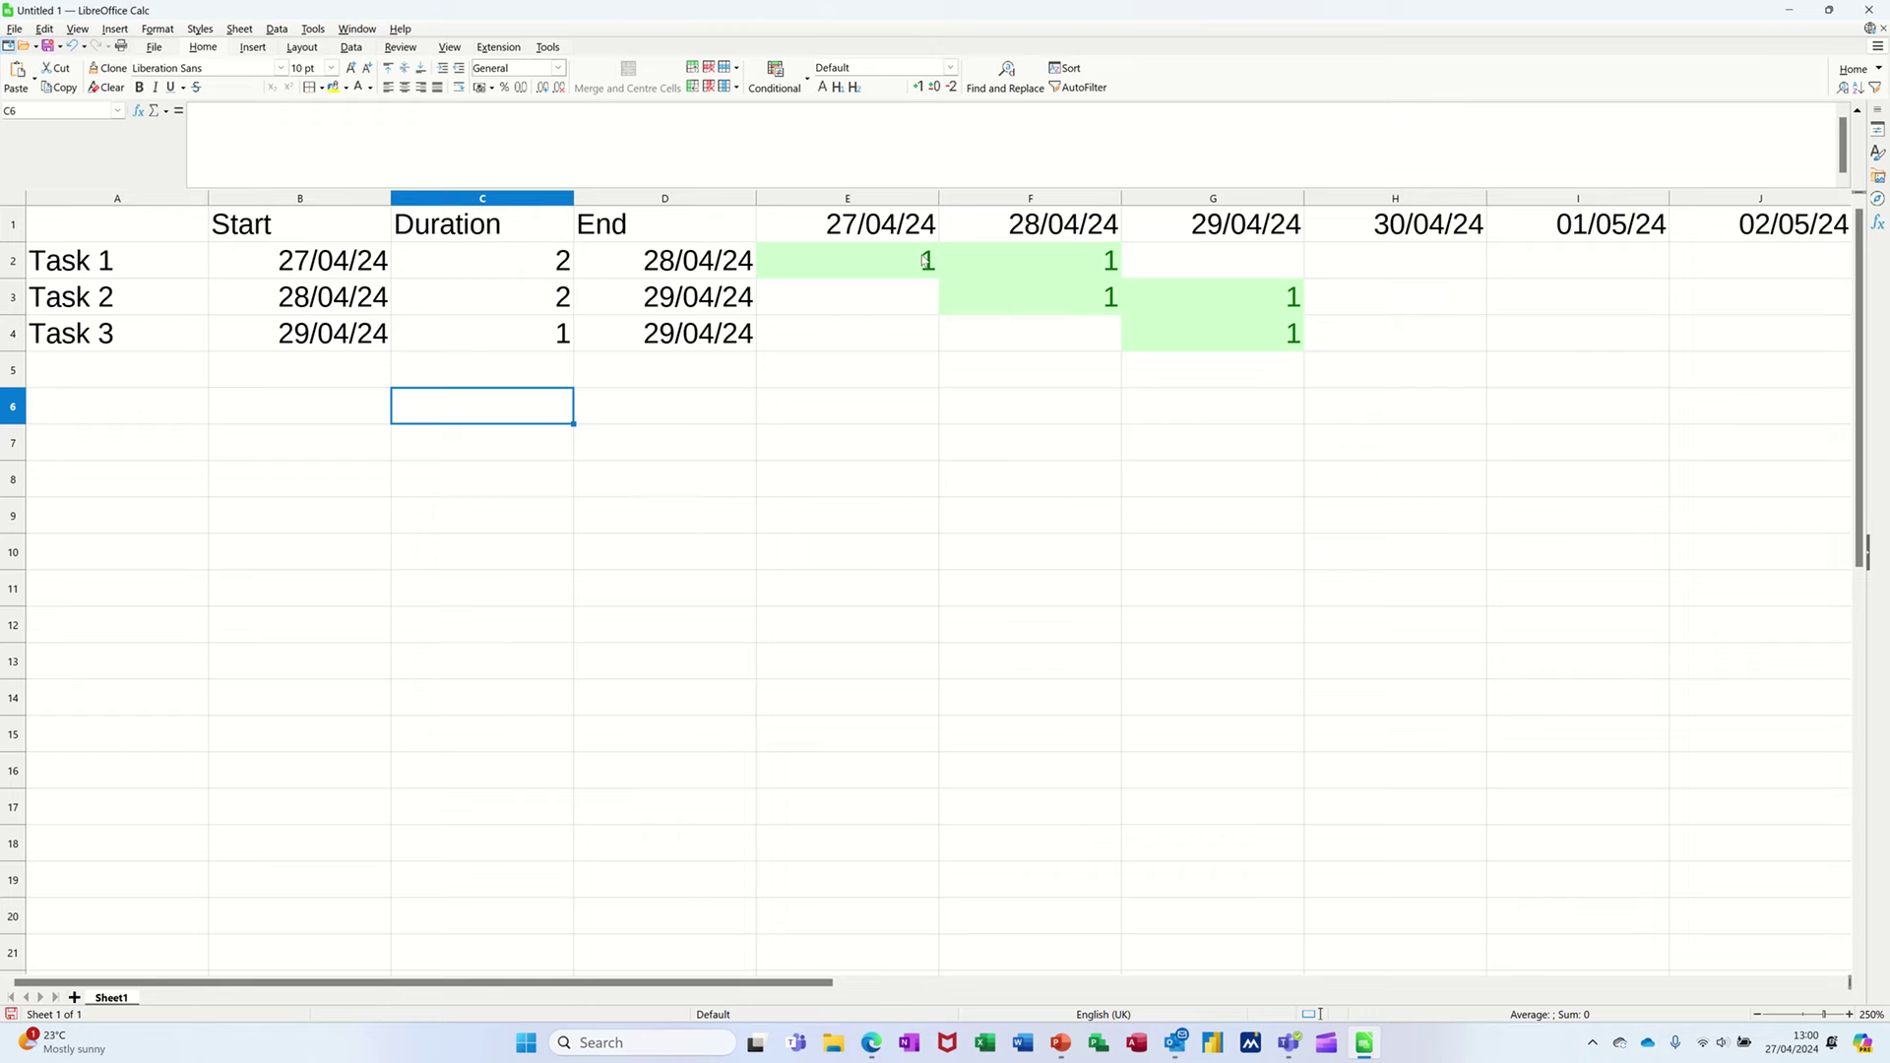
click(483, 301)
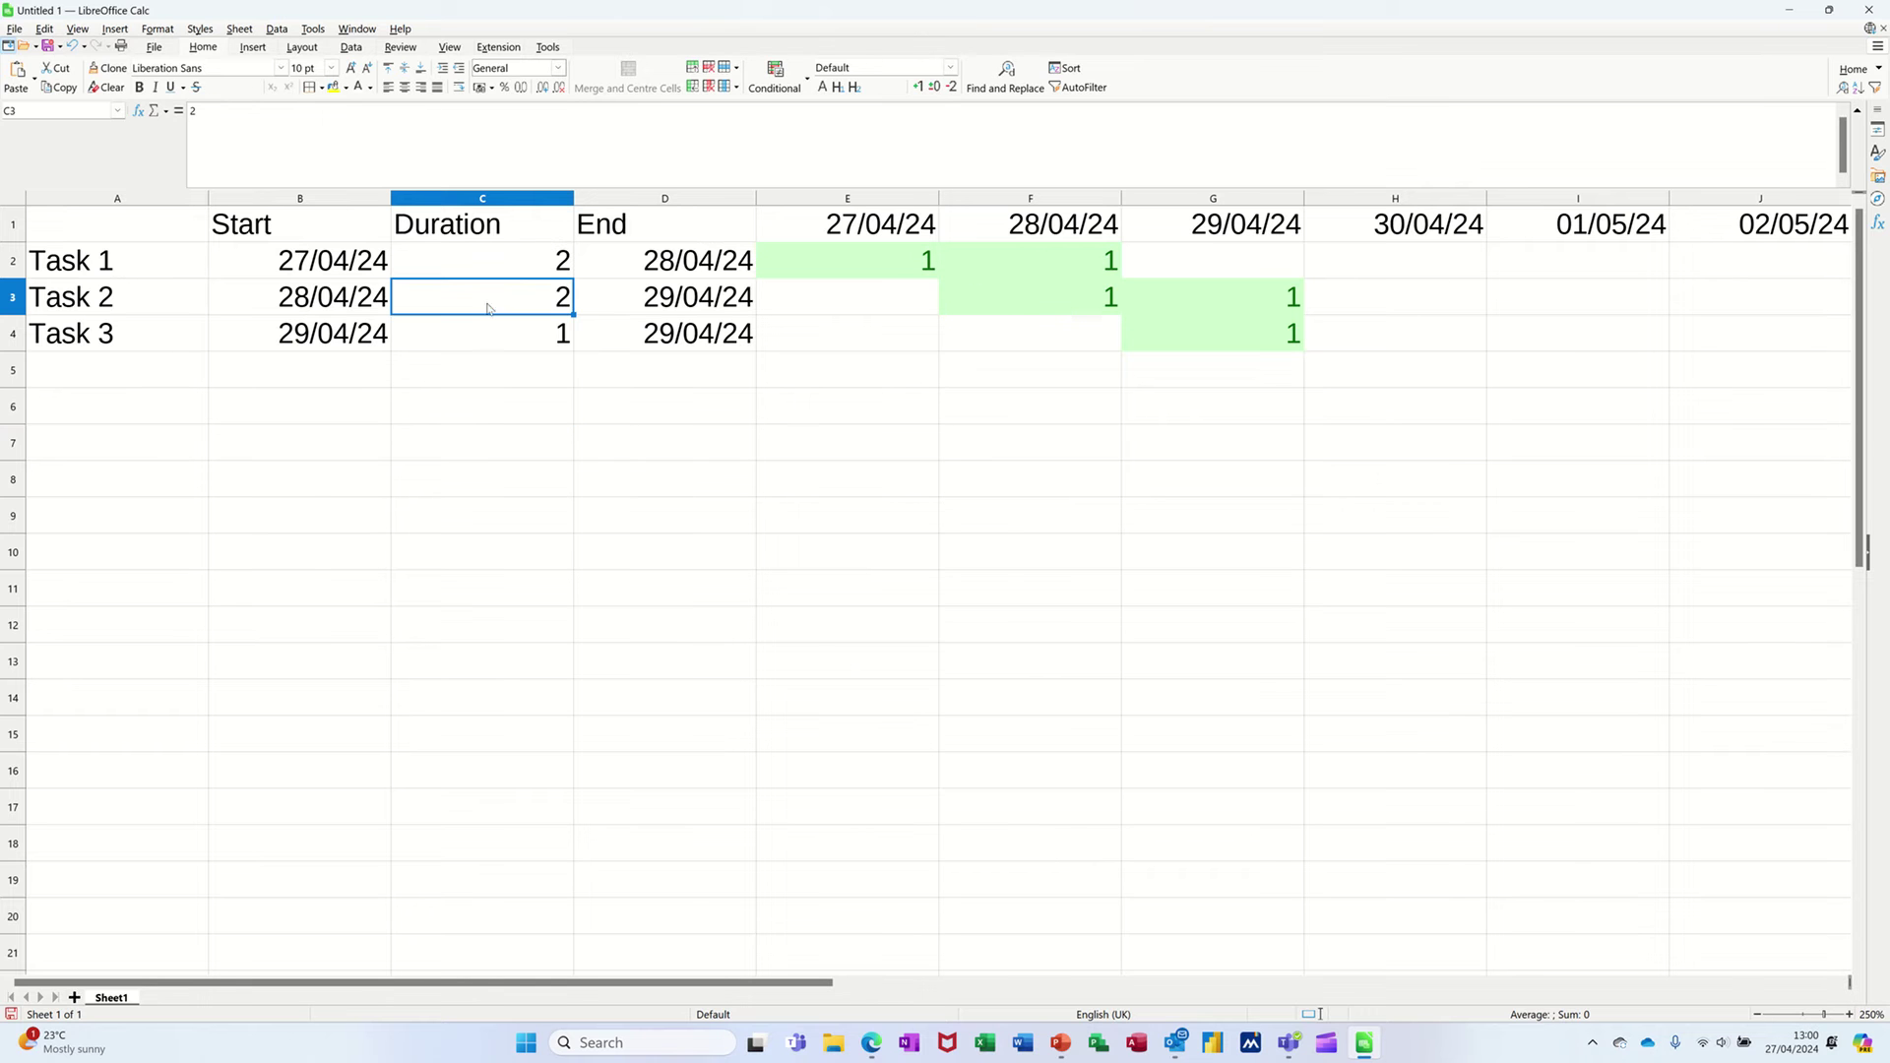
text(4)
click(611, 443)
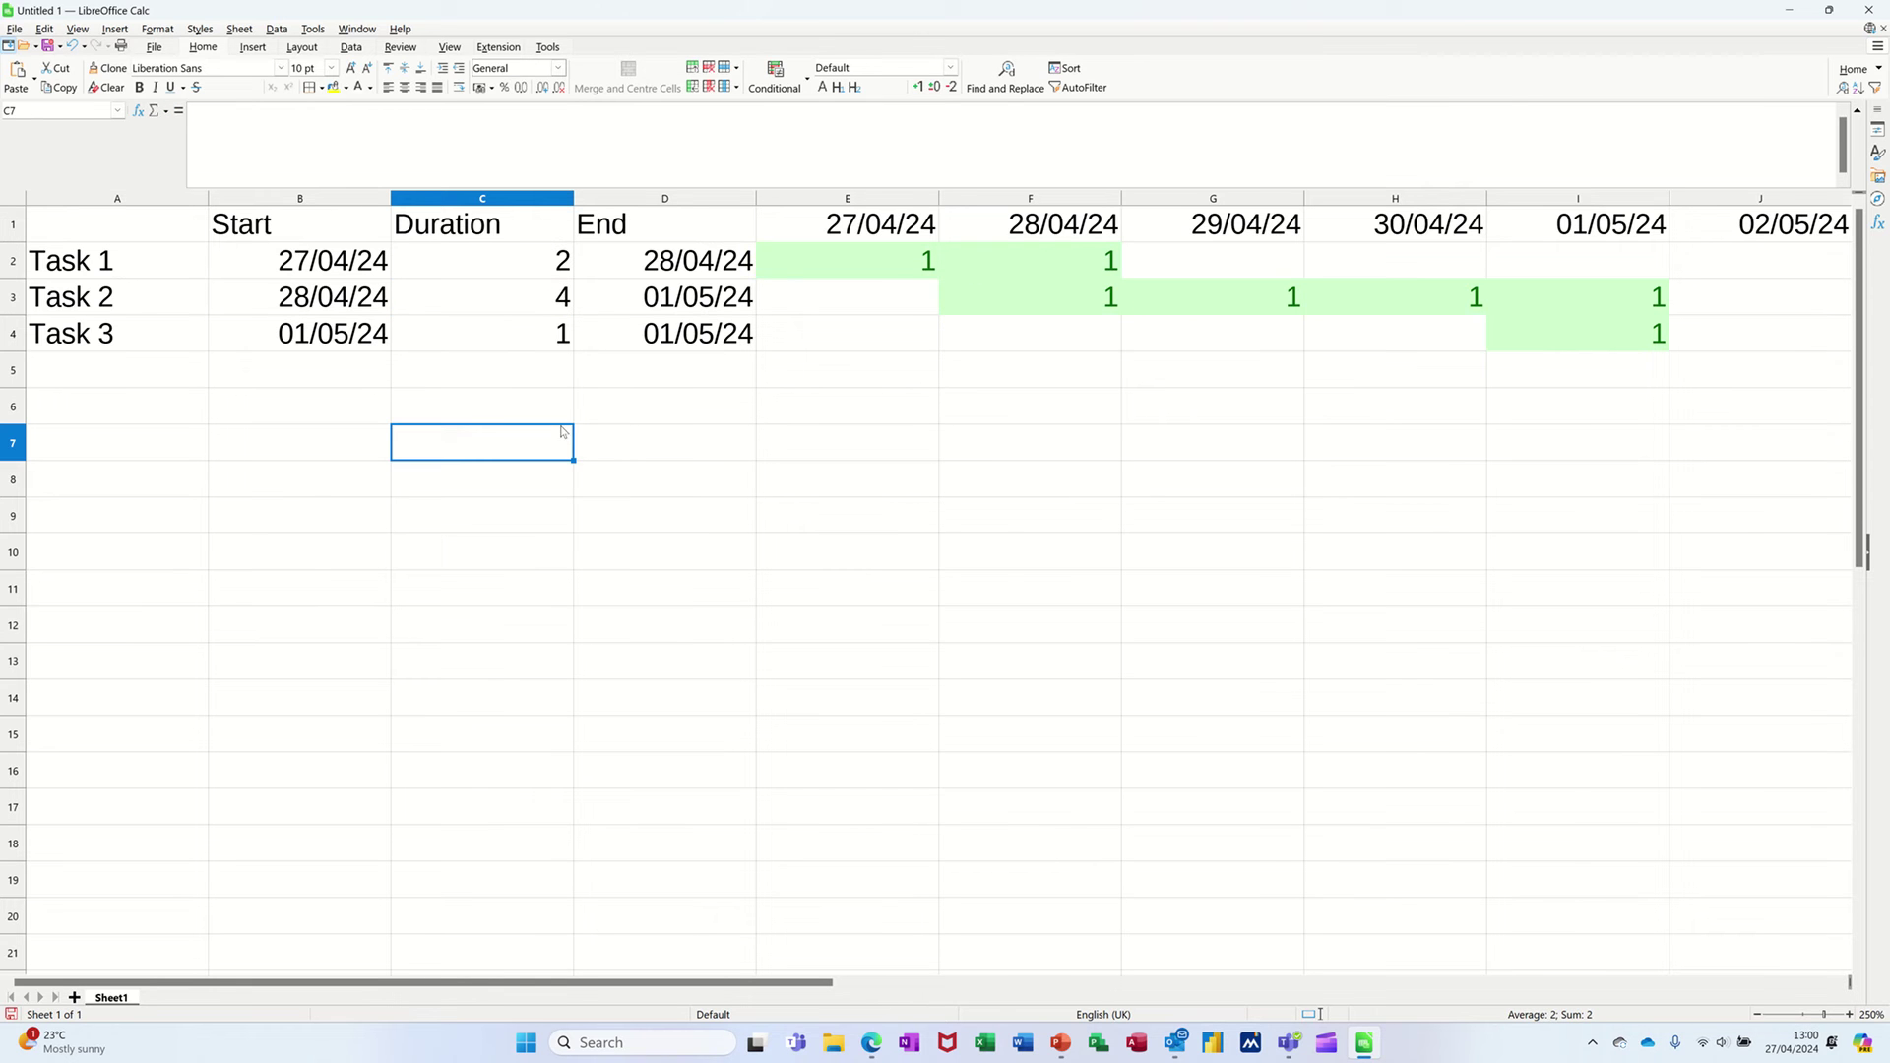
click(508, 337)
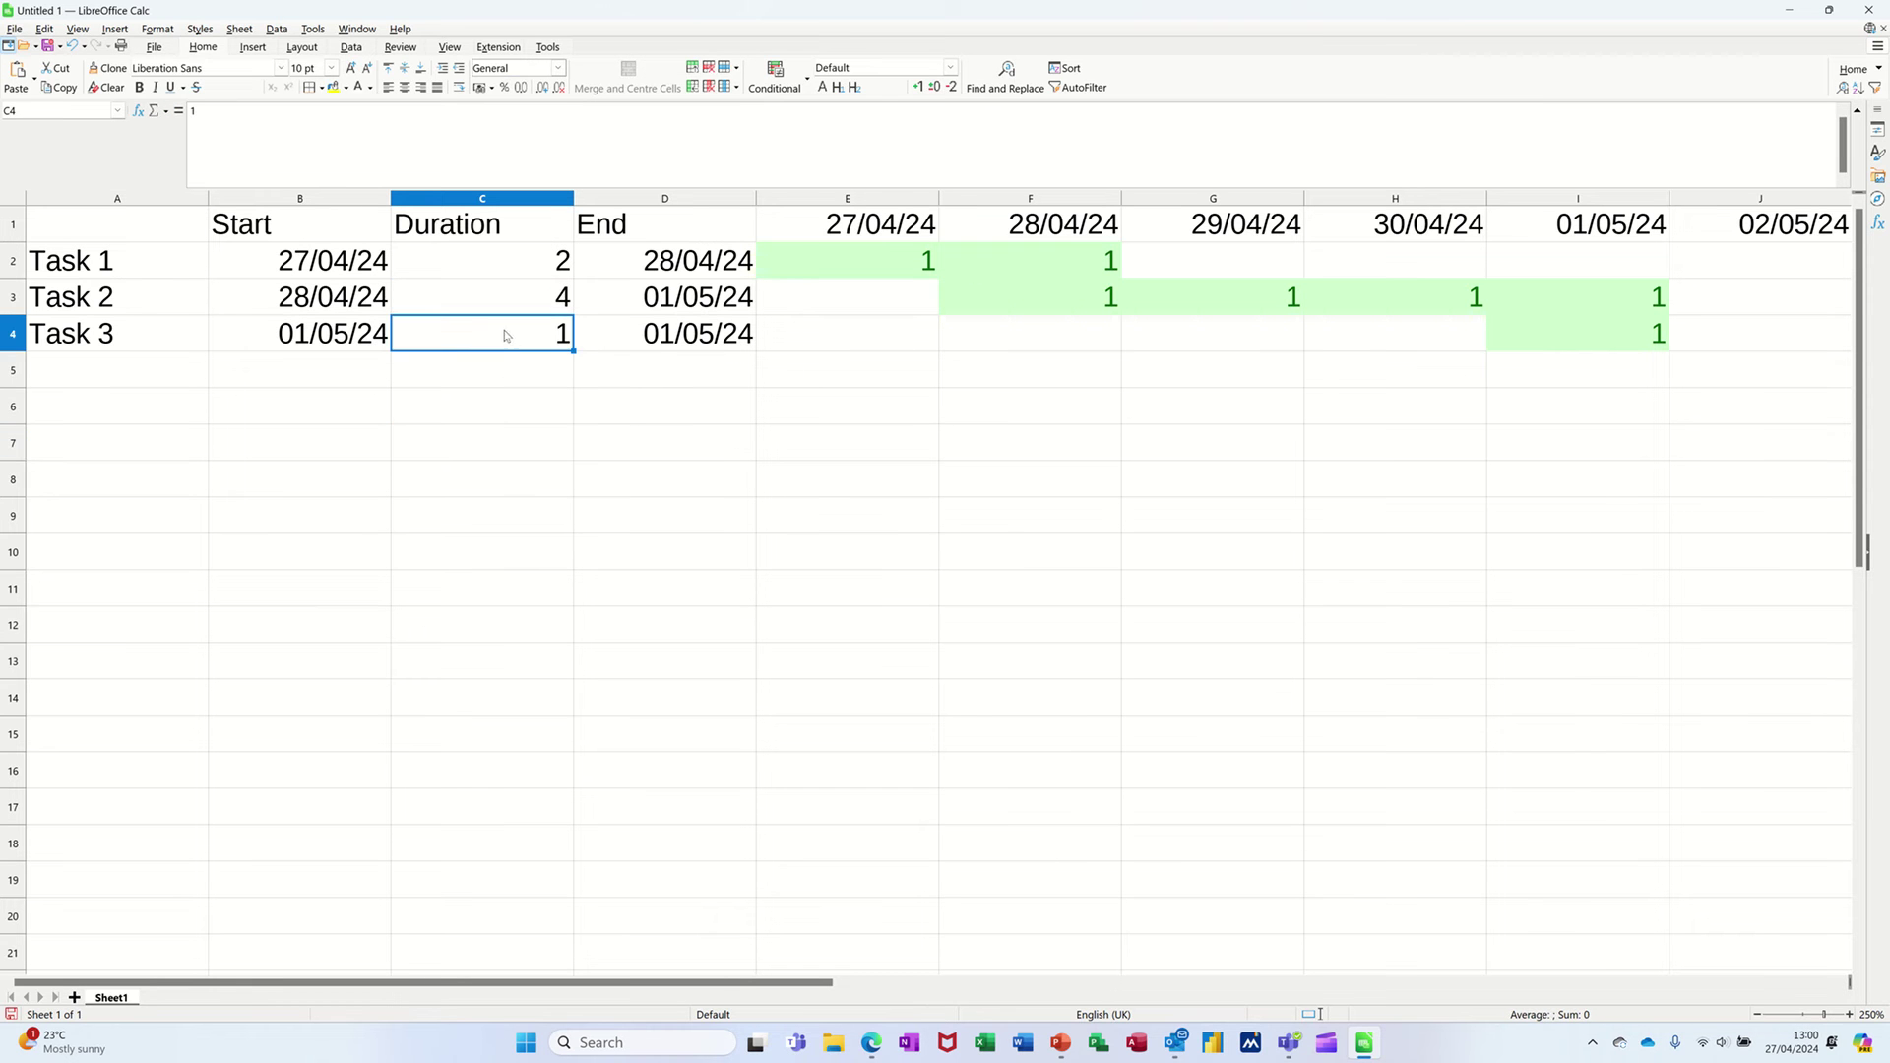
text(3)
click(529, 402)
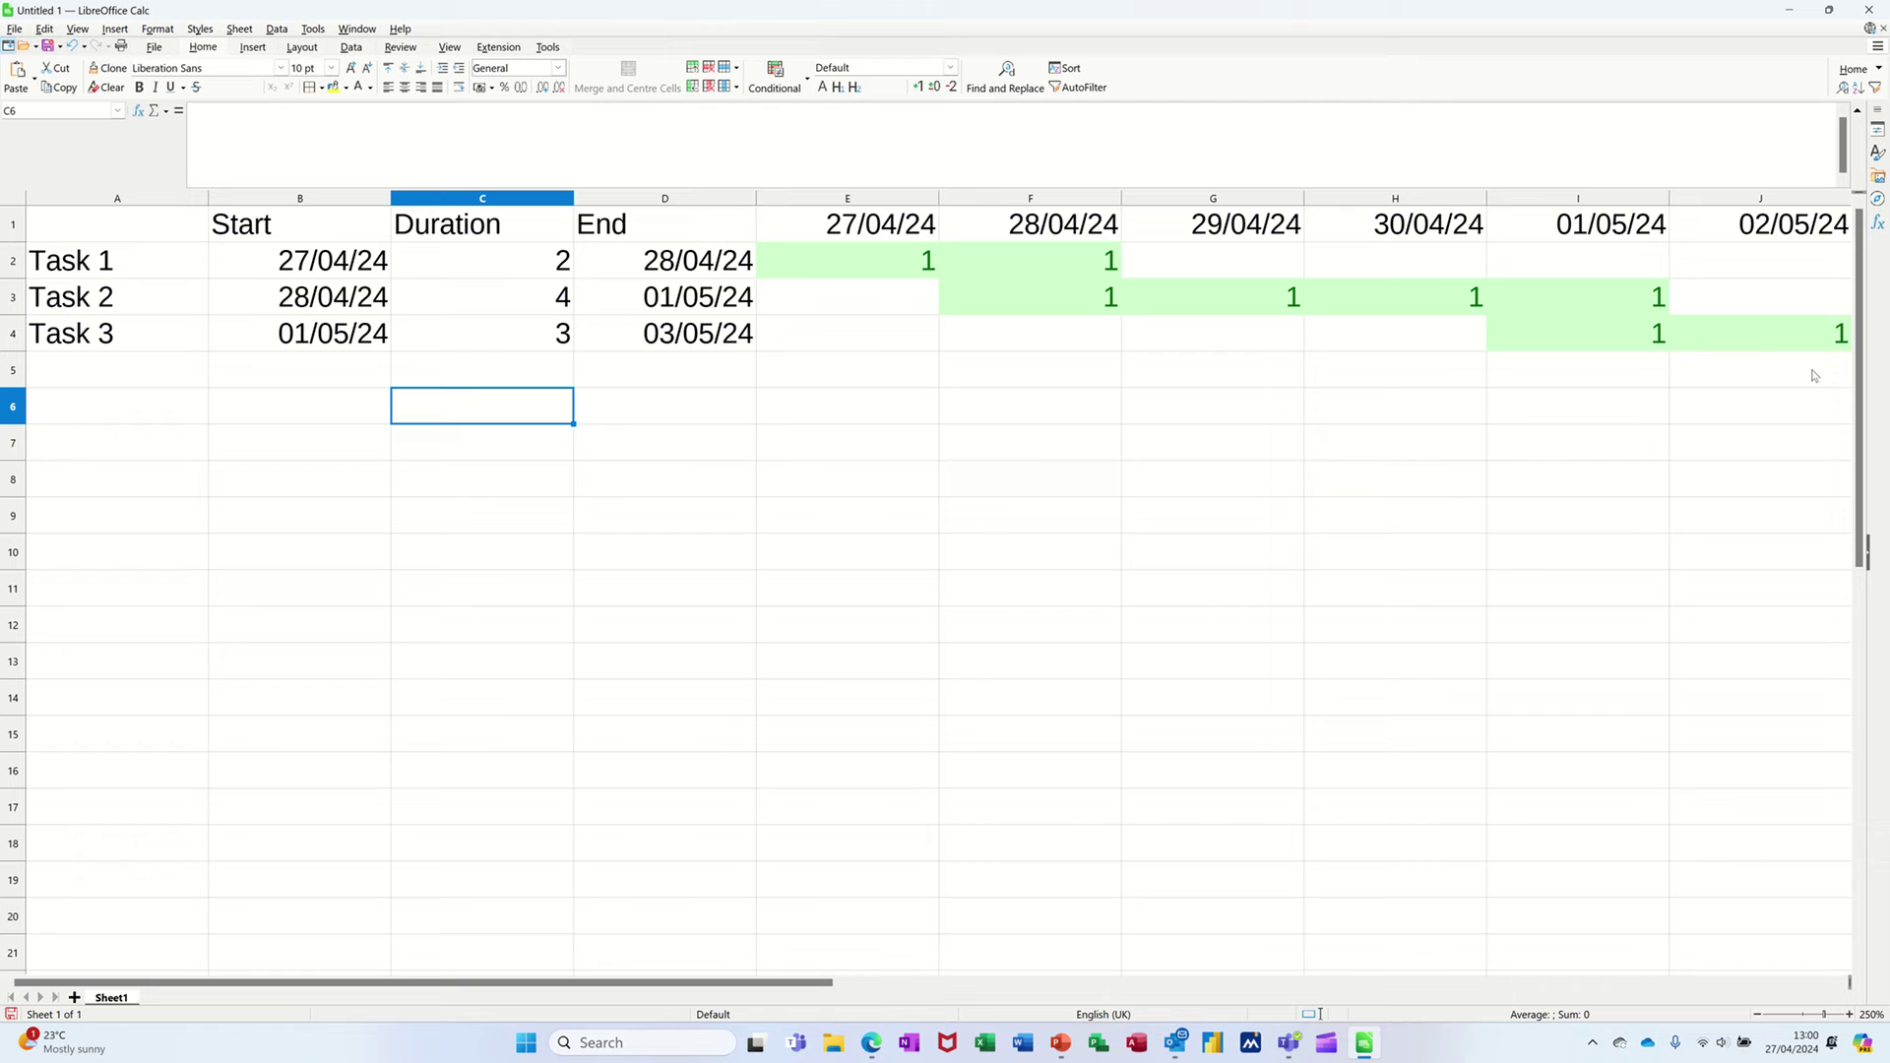
click(486, 259)
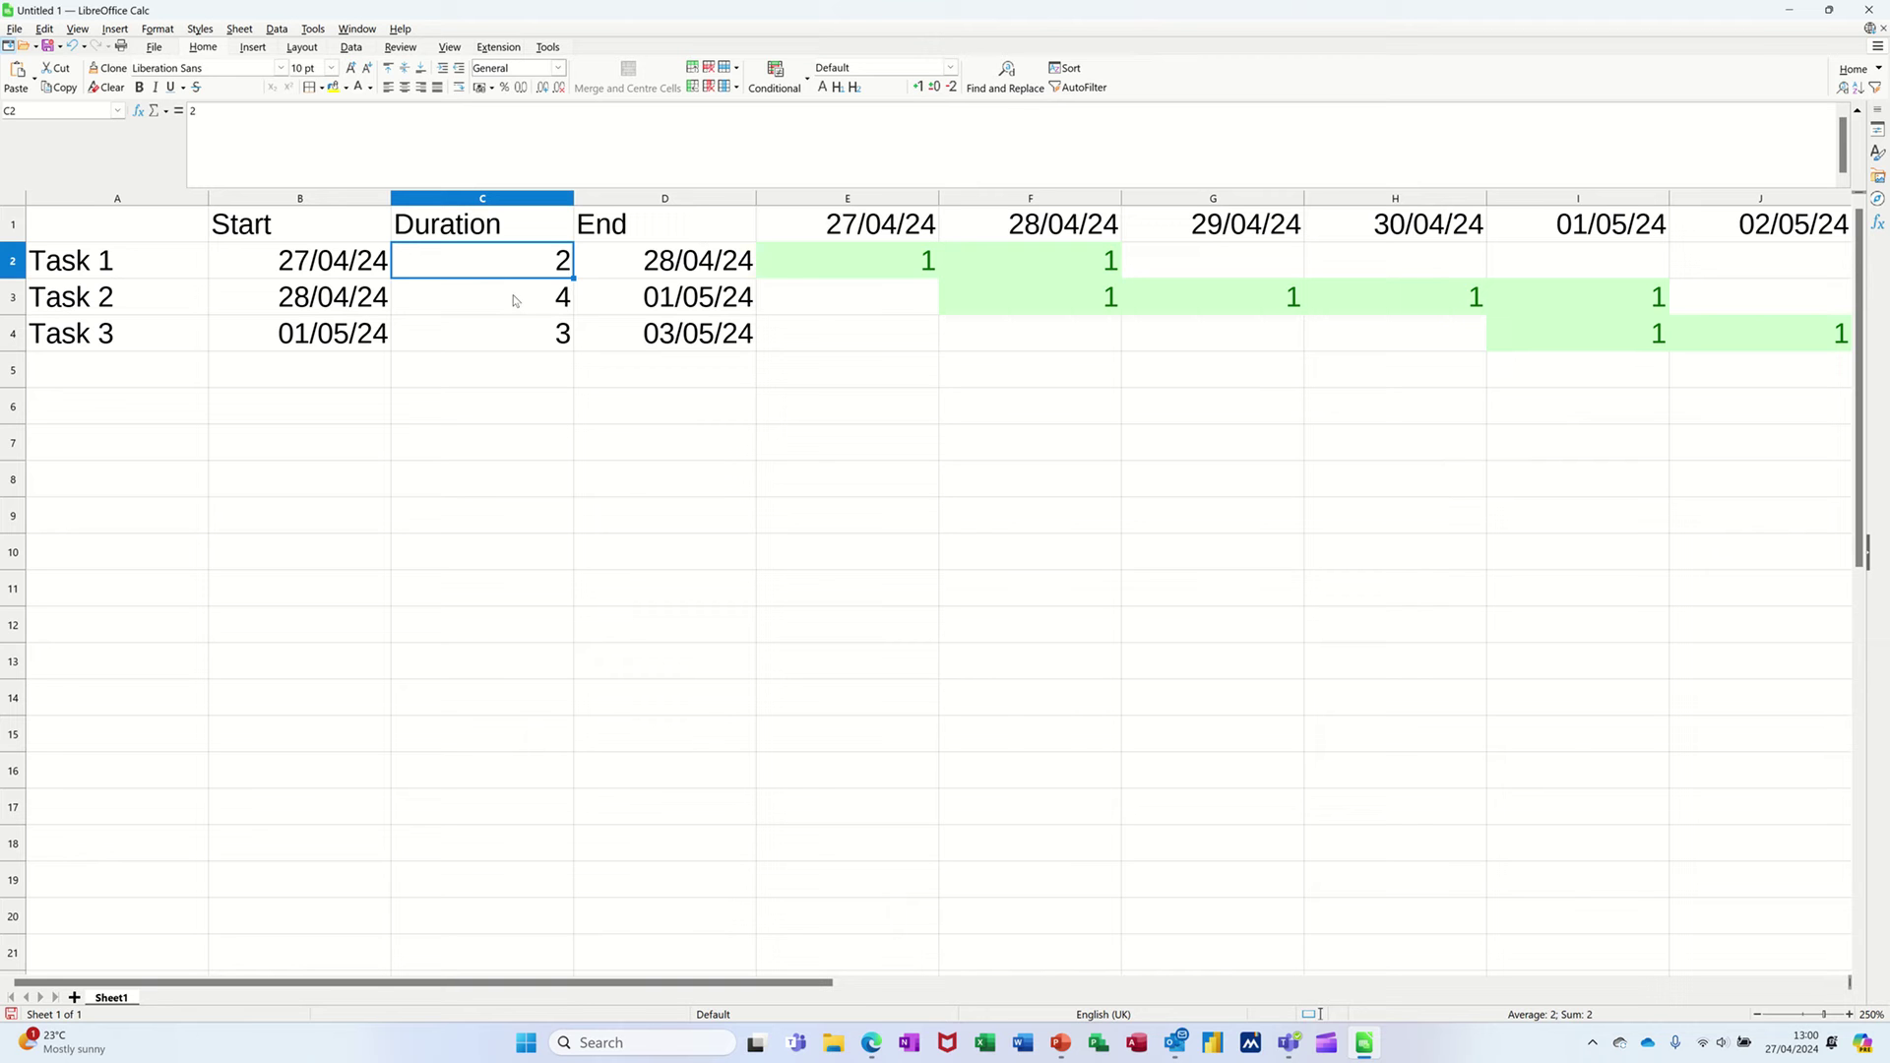
- Copy the Start/Duration/End/date headers from B1:J1 into row 6 at B6
click(236, 222)
drag(310, 217, 1757, 231)
key(ctrl+c)
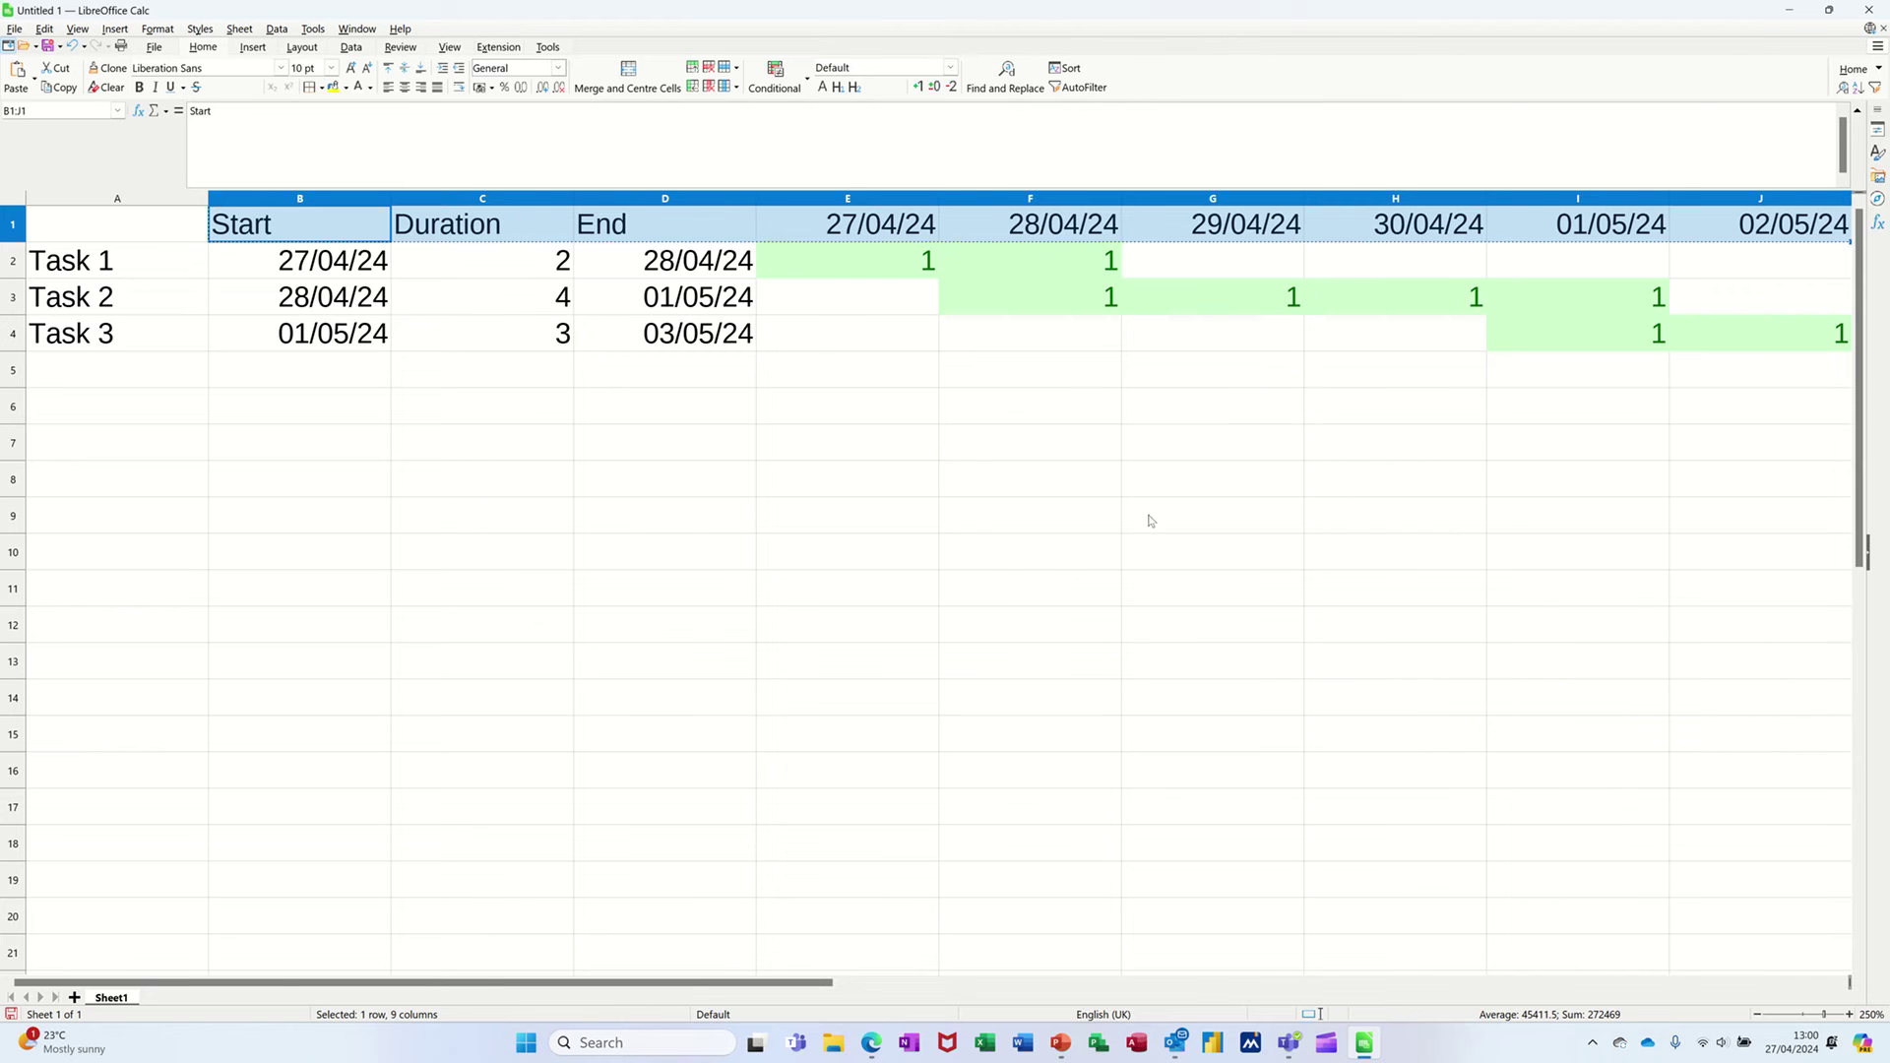
click(307, 415)
key(ctrl+v)
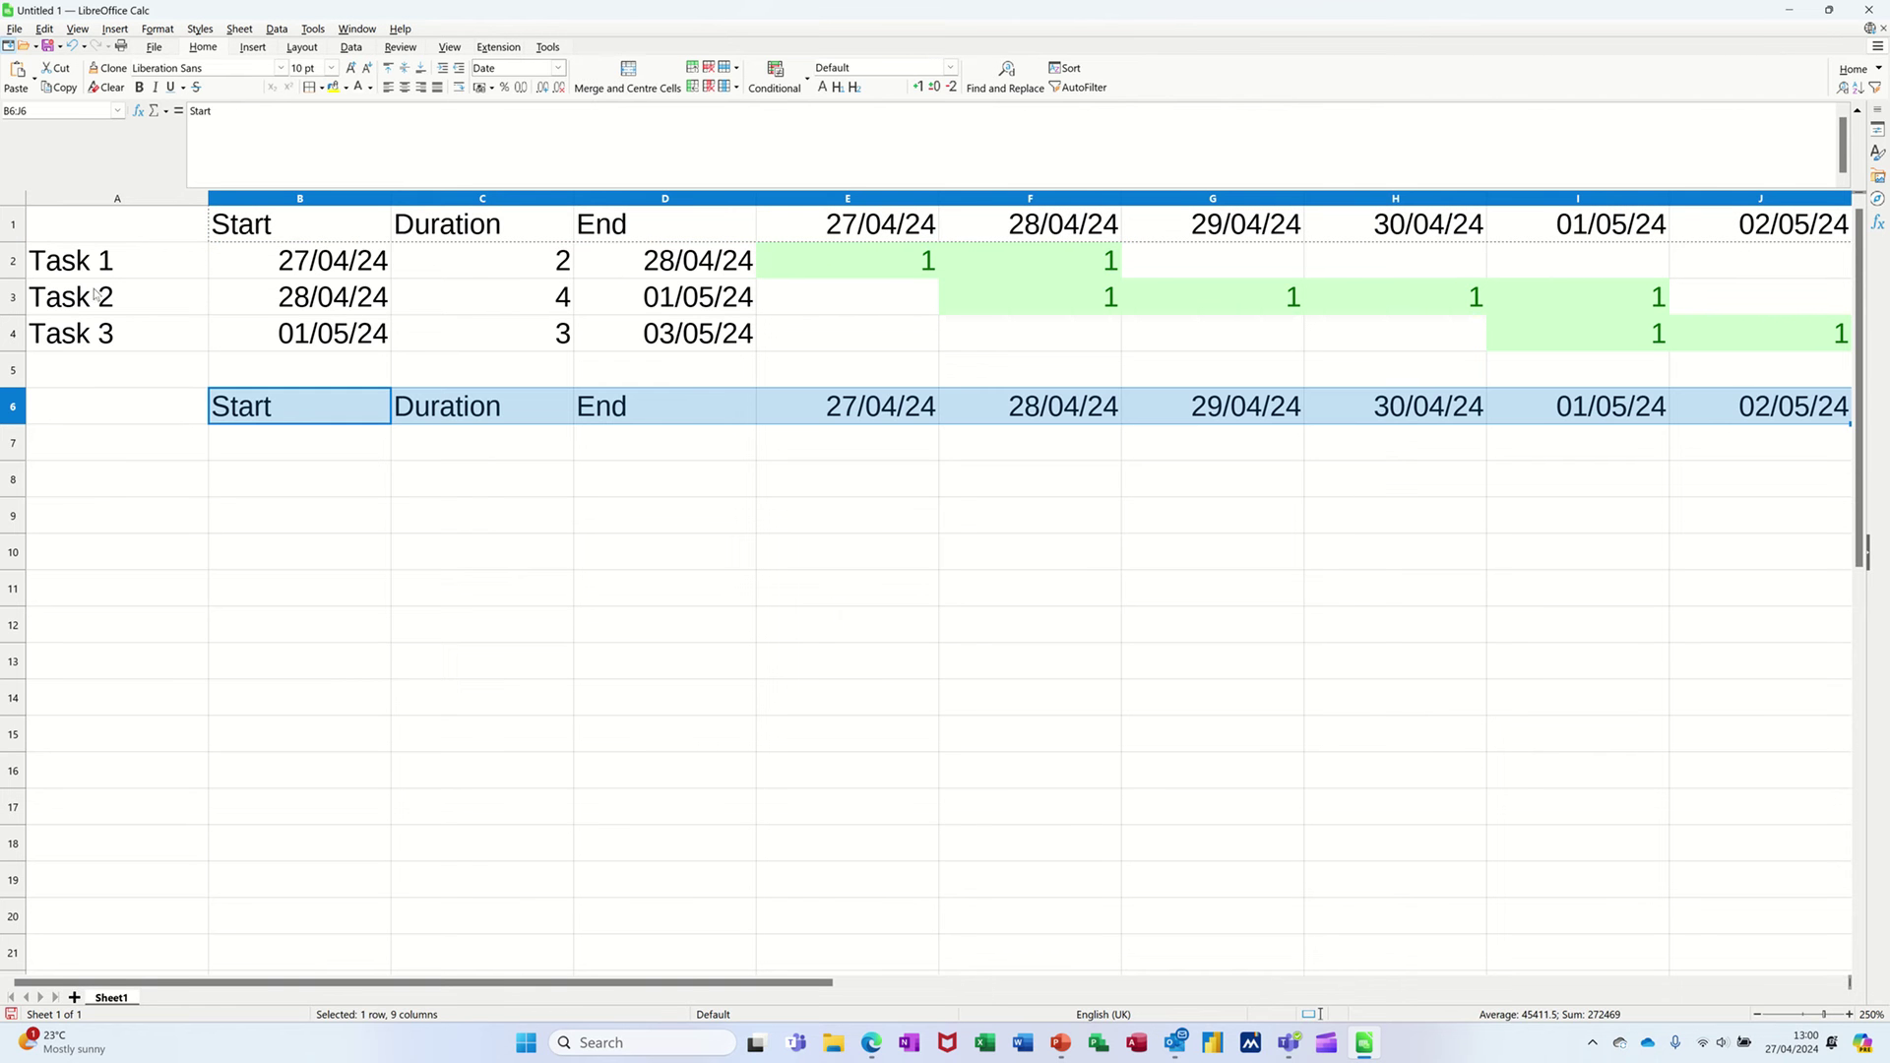
- Copy the Task 1–3 labels from A2:A4 into A7:A9
drag(104, 278, 106, 319)
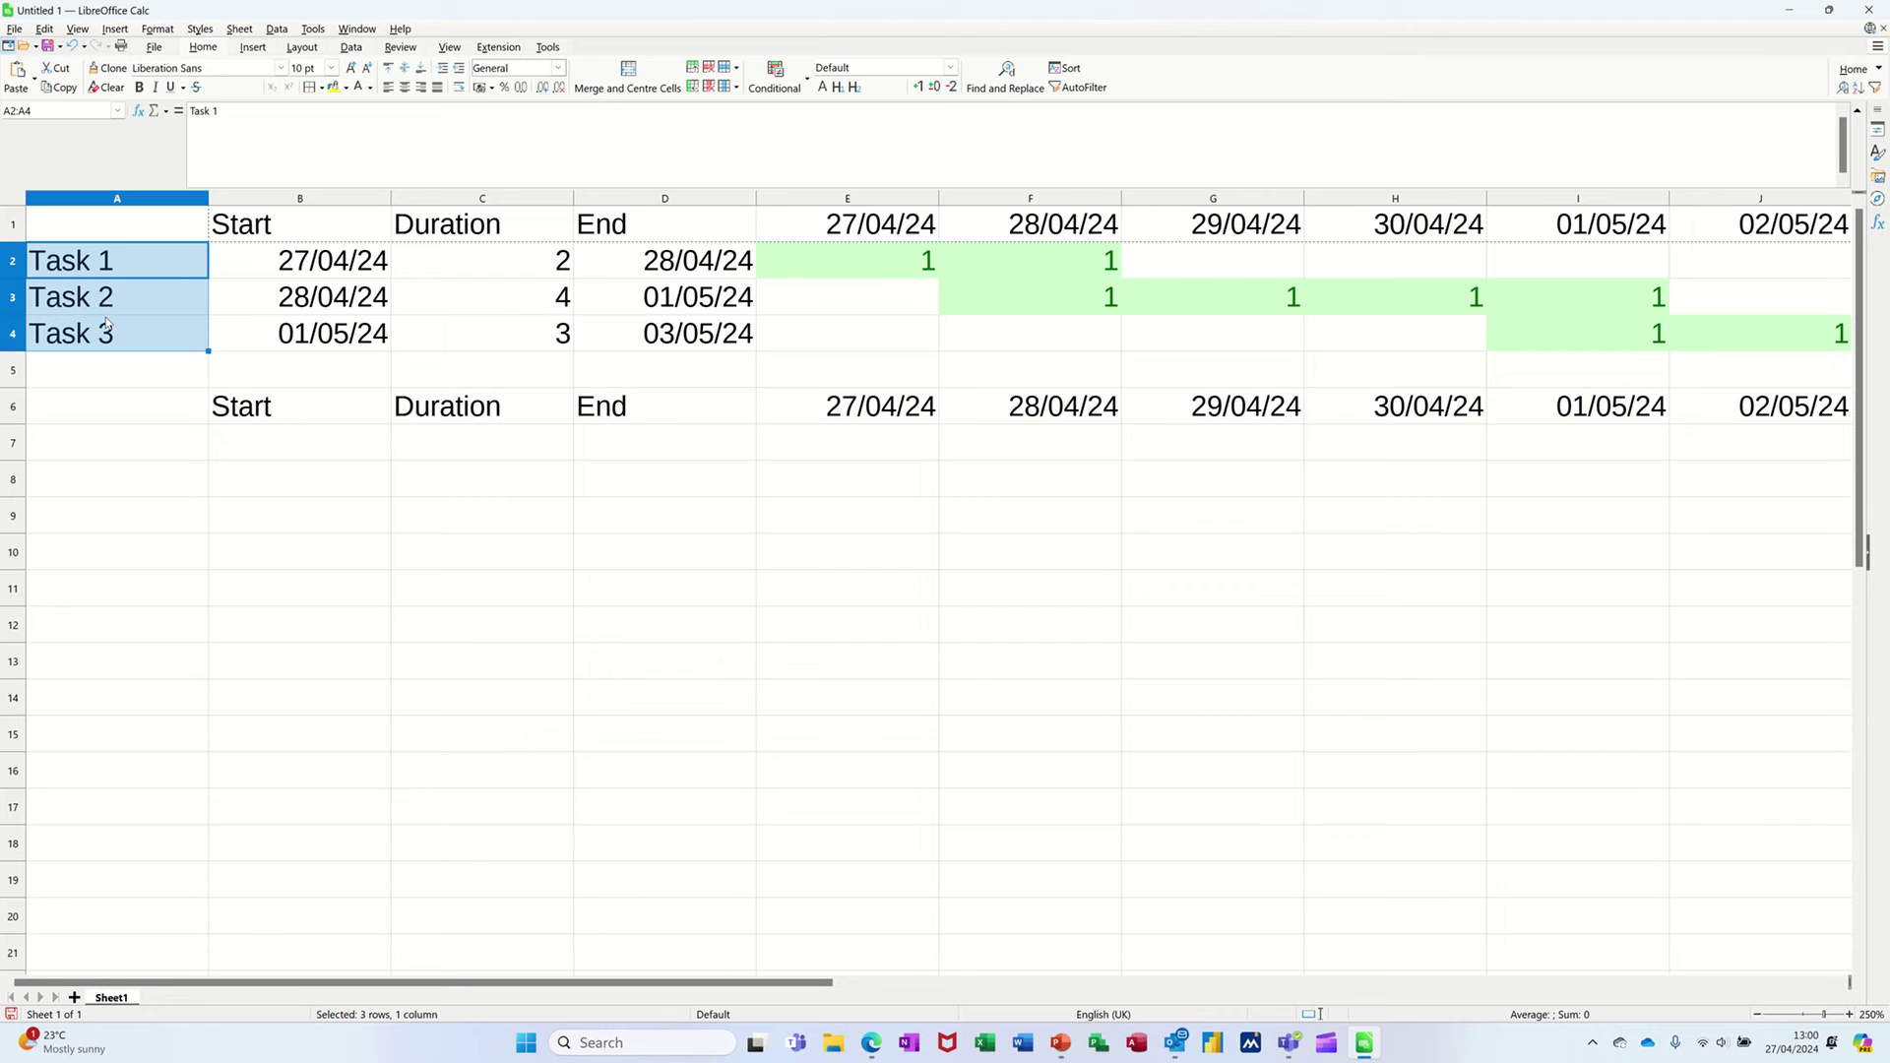
key(ctrl+c)
click(92, 445)
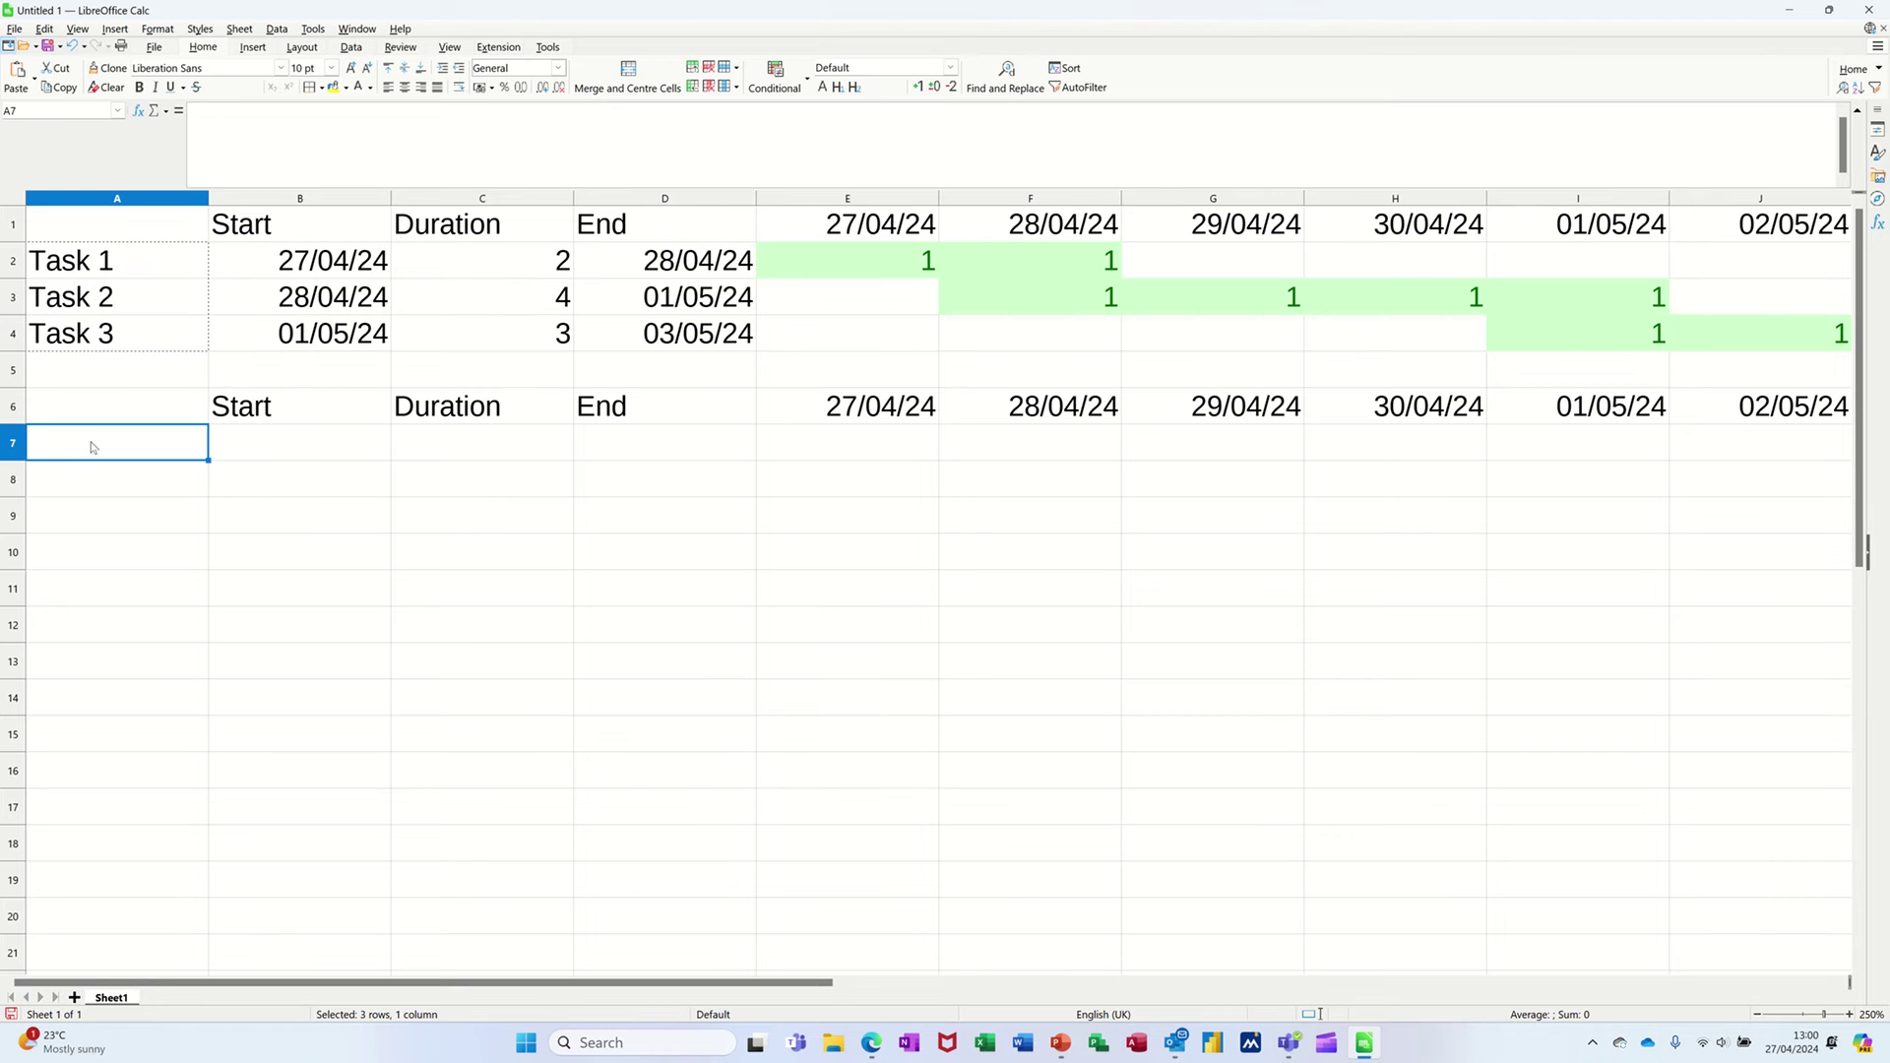
key(ctrl+v)
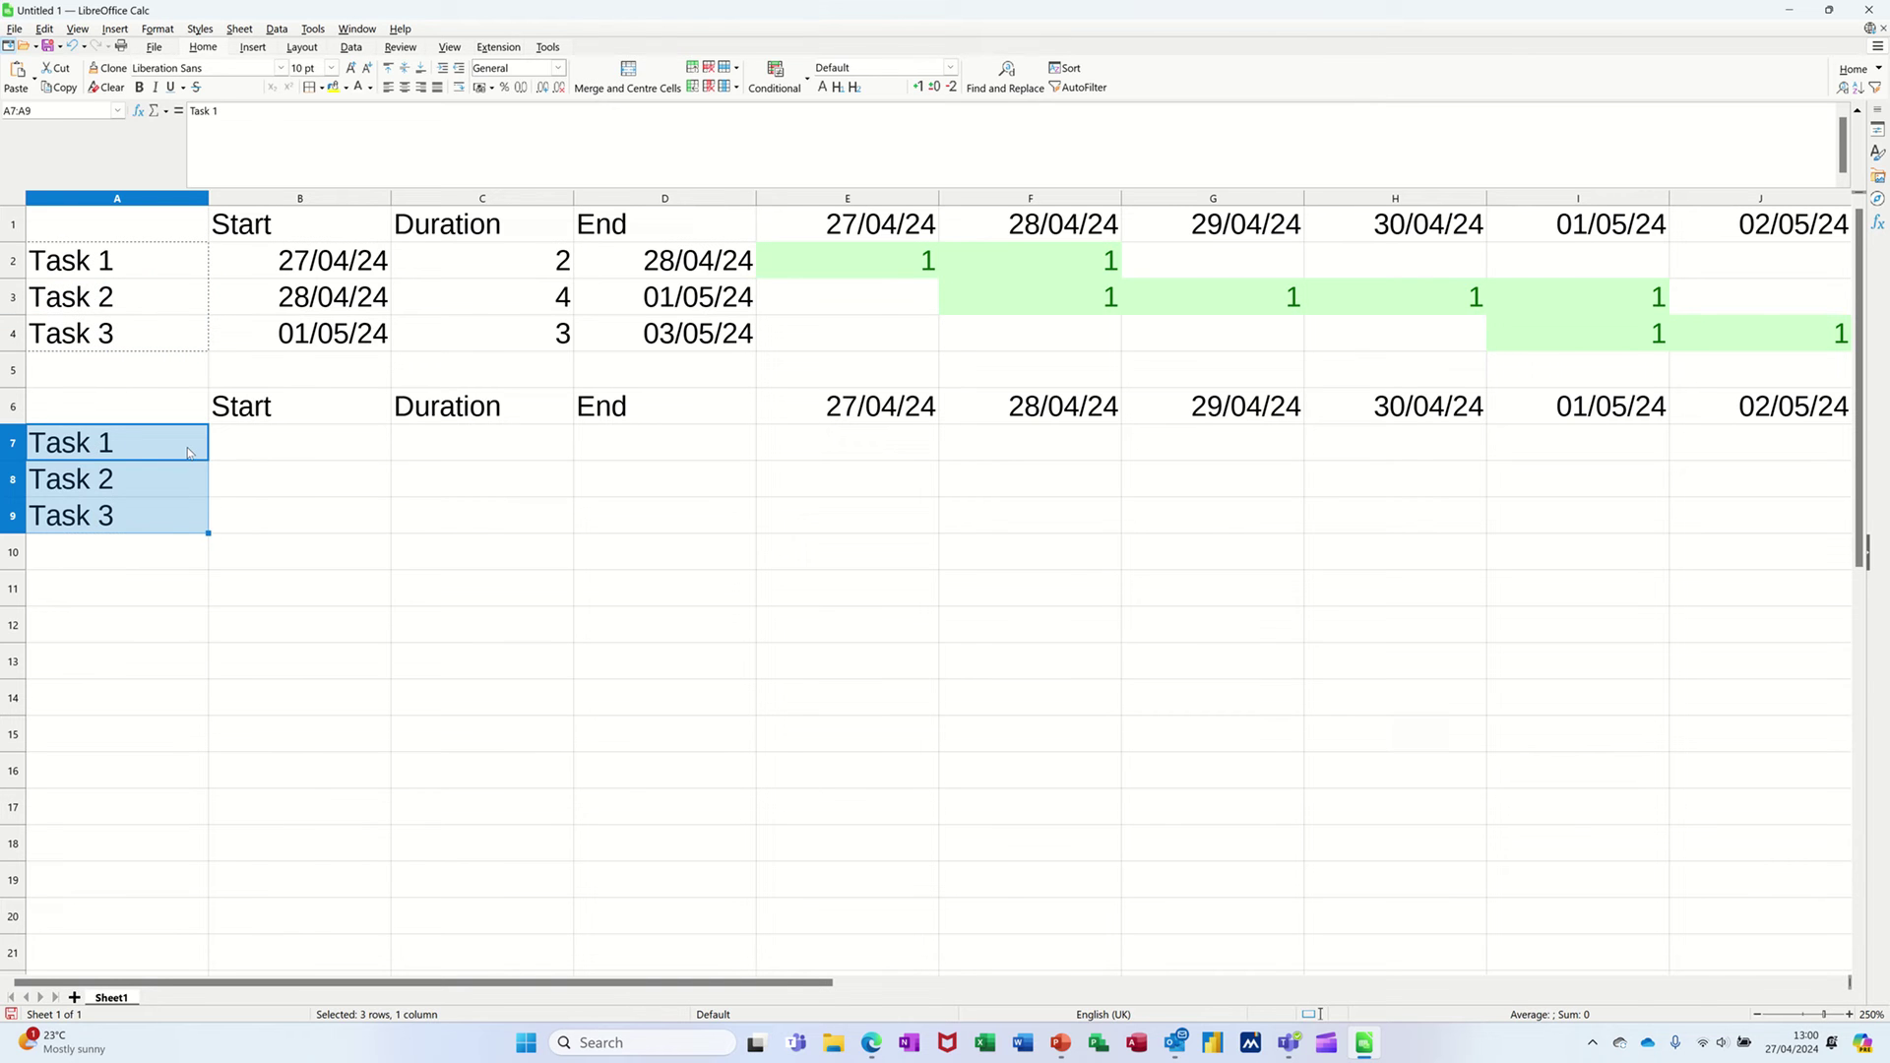
click(288, 454)
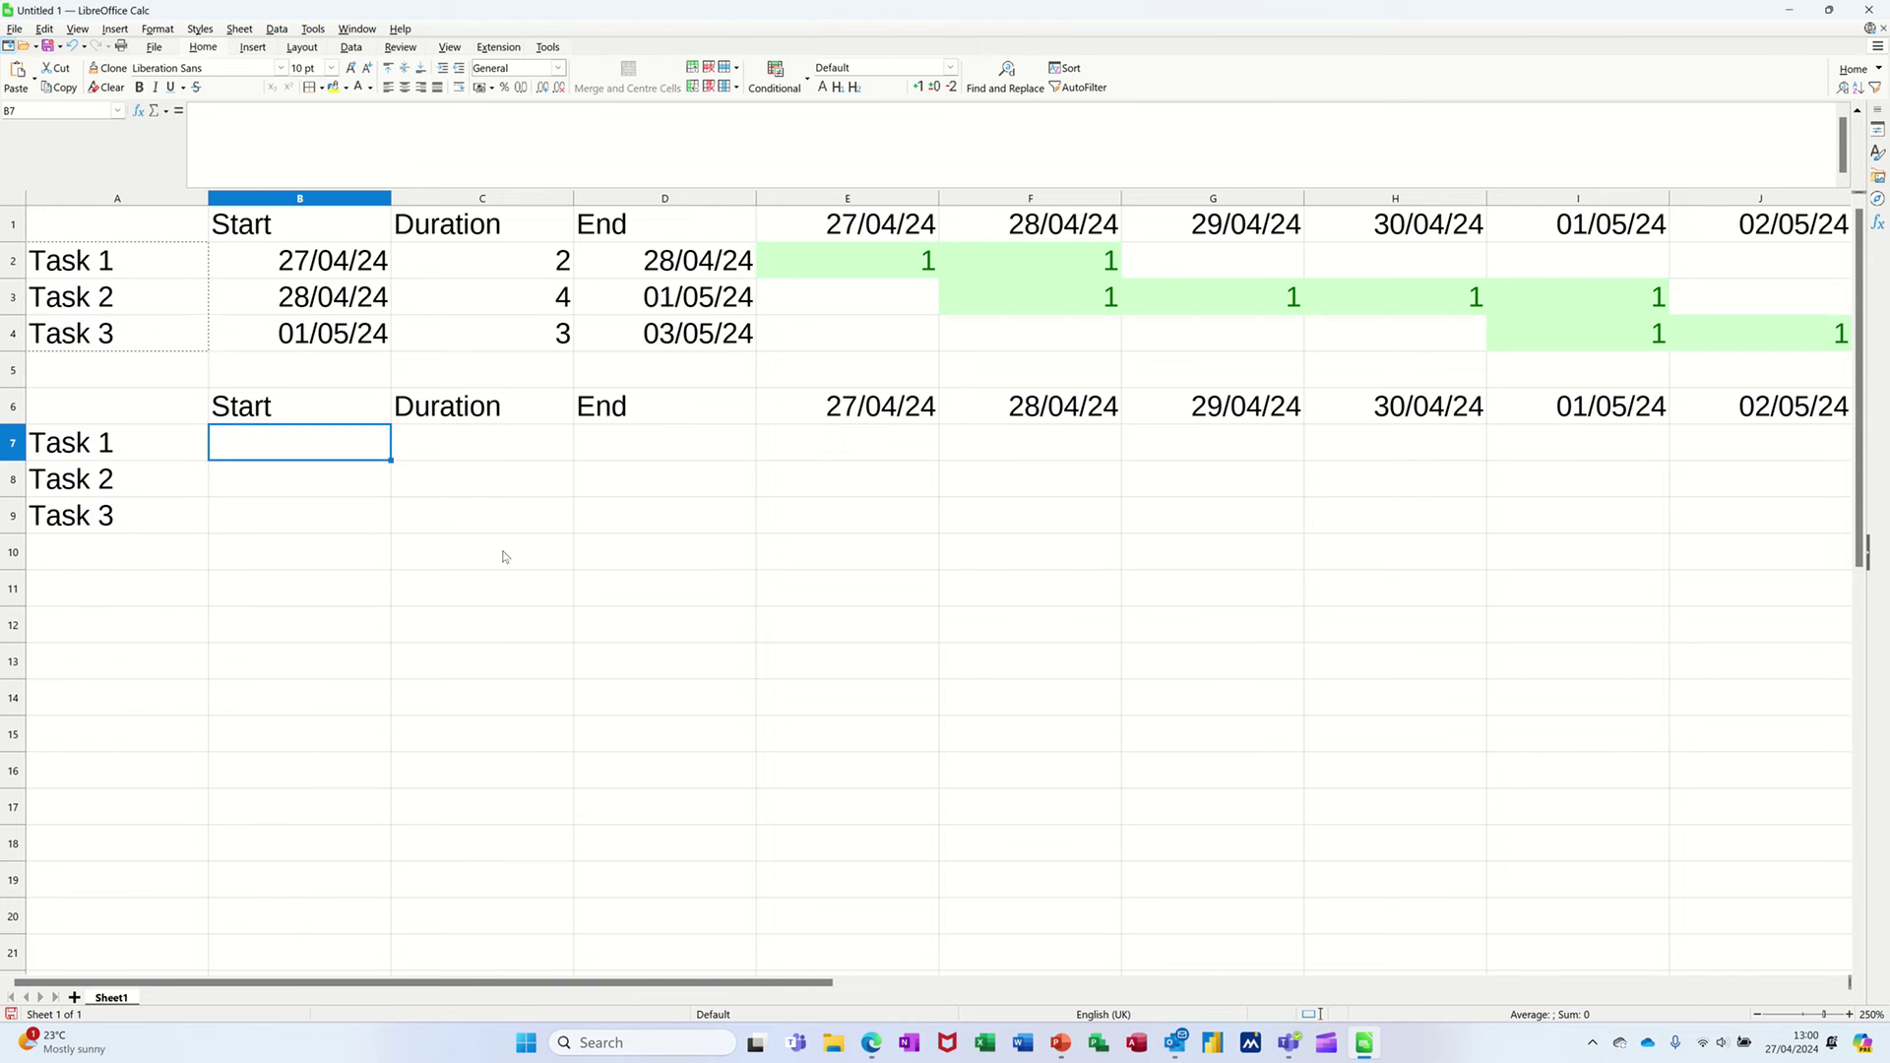
- Link B7's start date to =B2 and give Task 1 a duration of 2 in C7
text(=B2)
key(alt+Return)
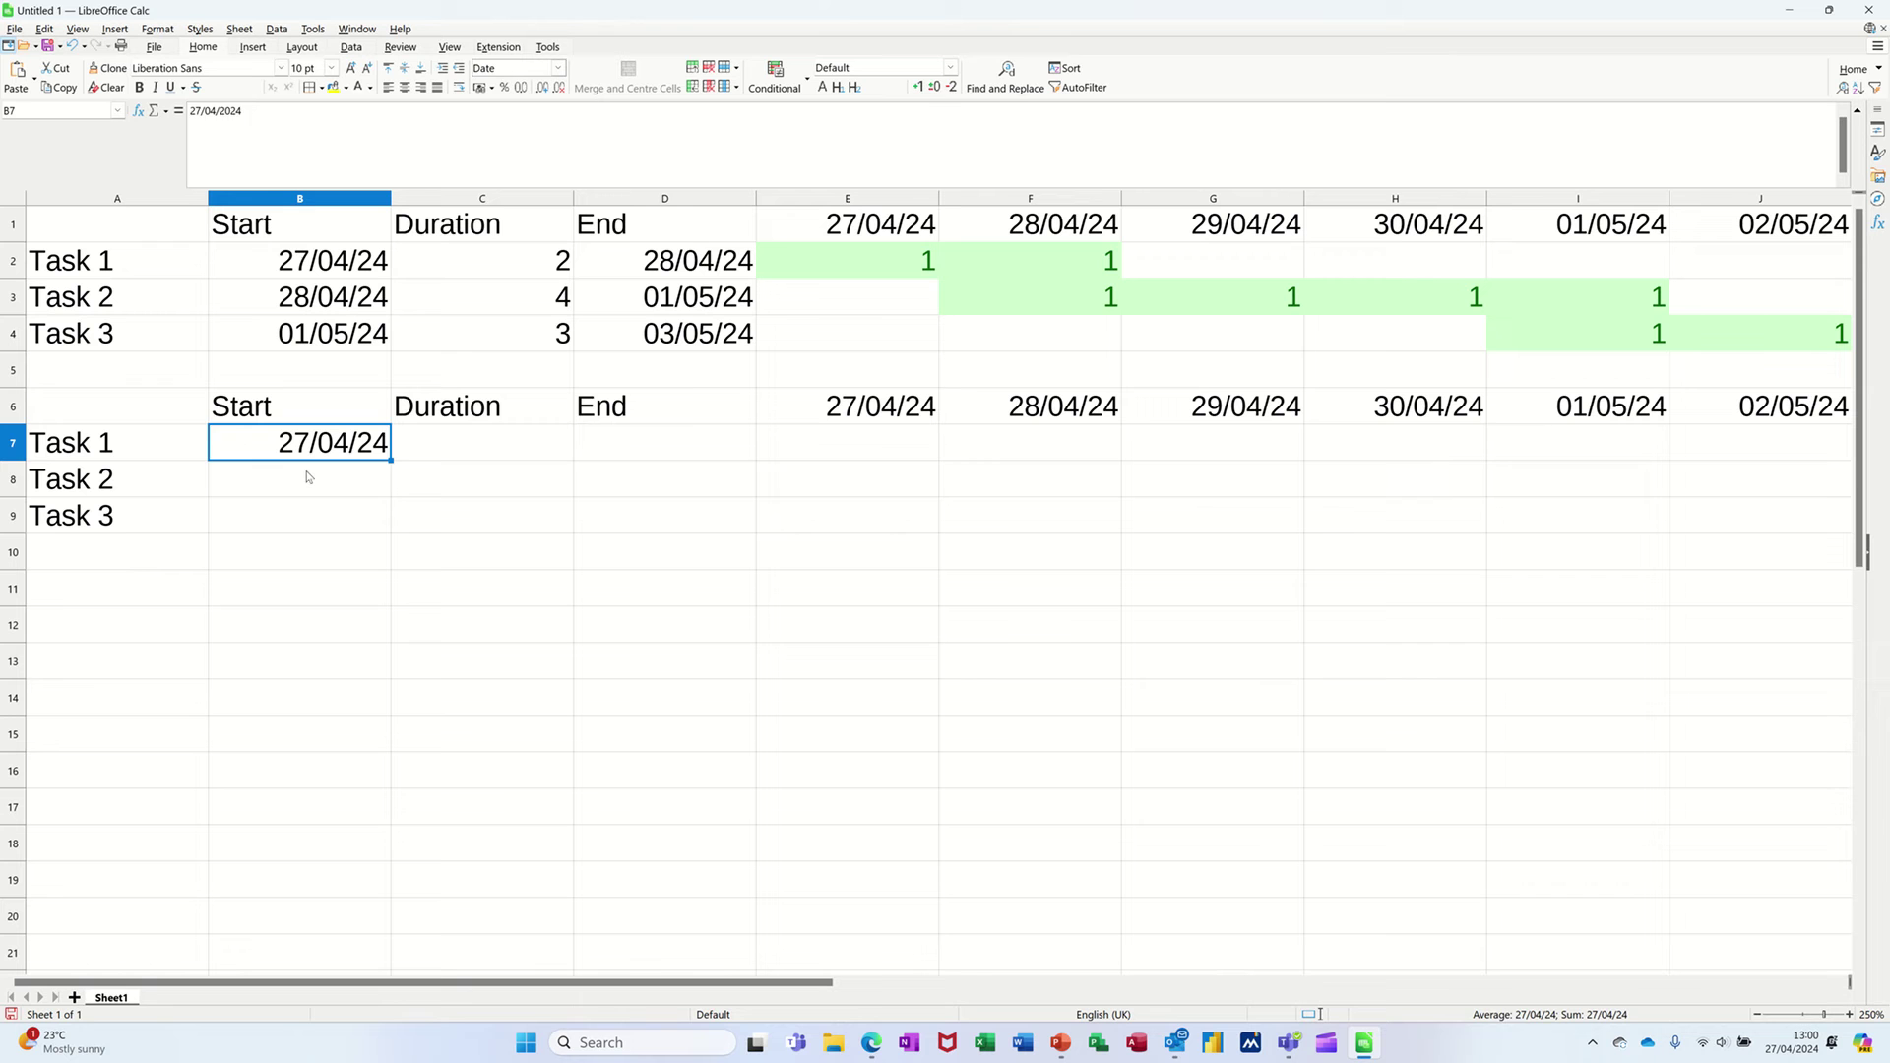
click(308, 476)
click(527, 453)
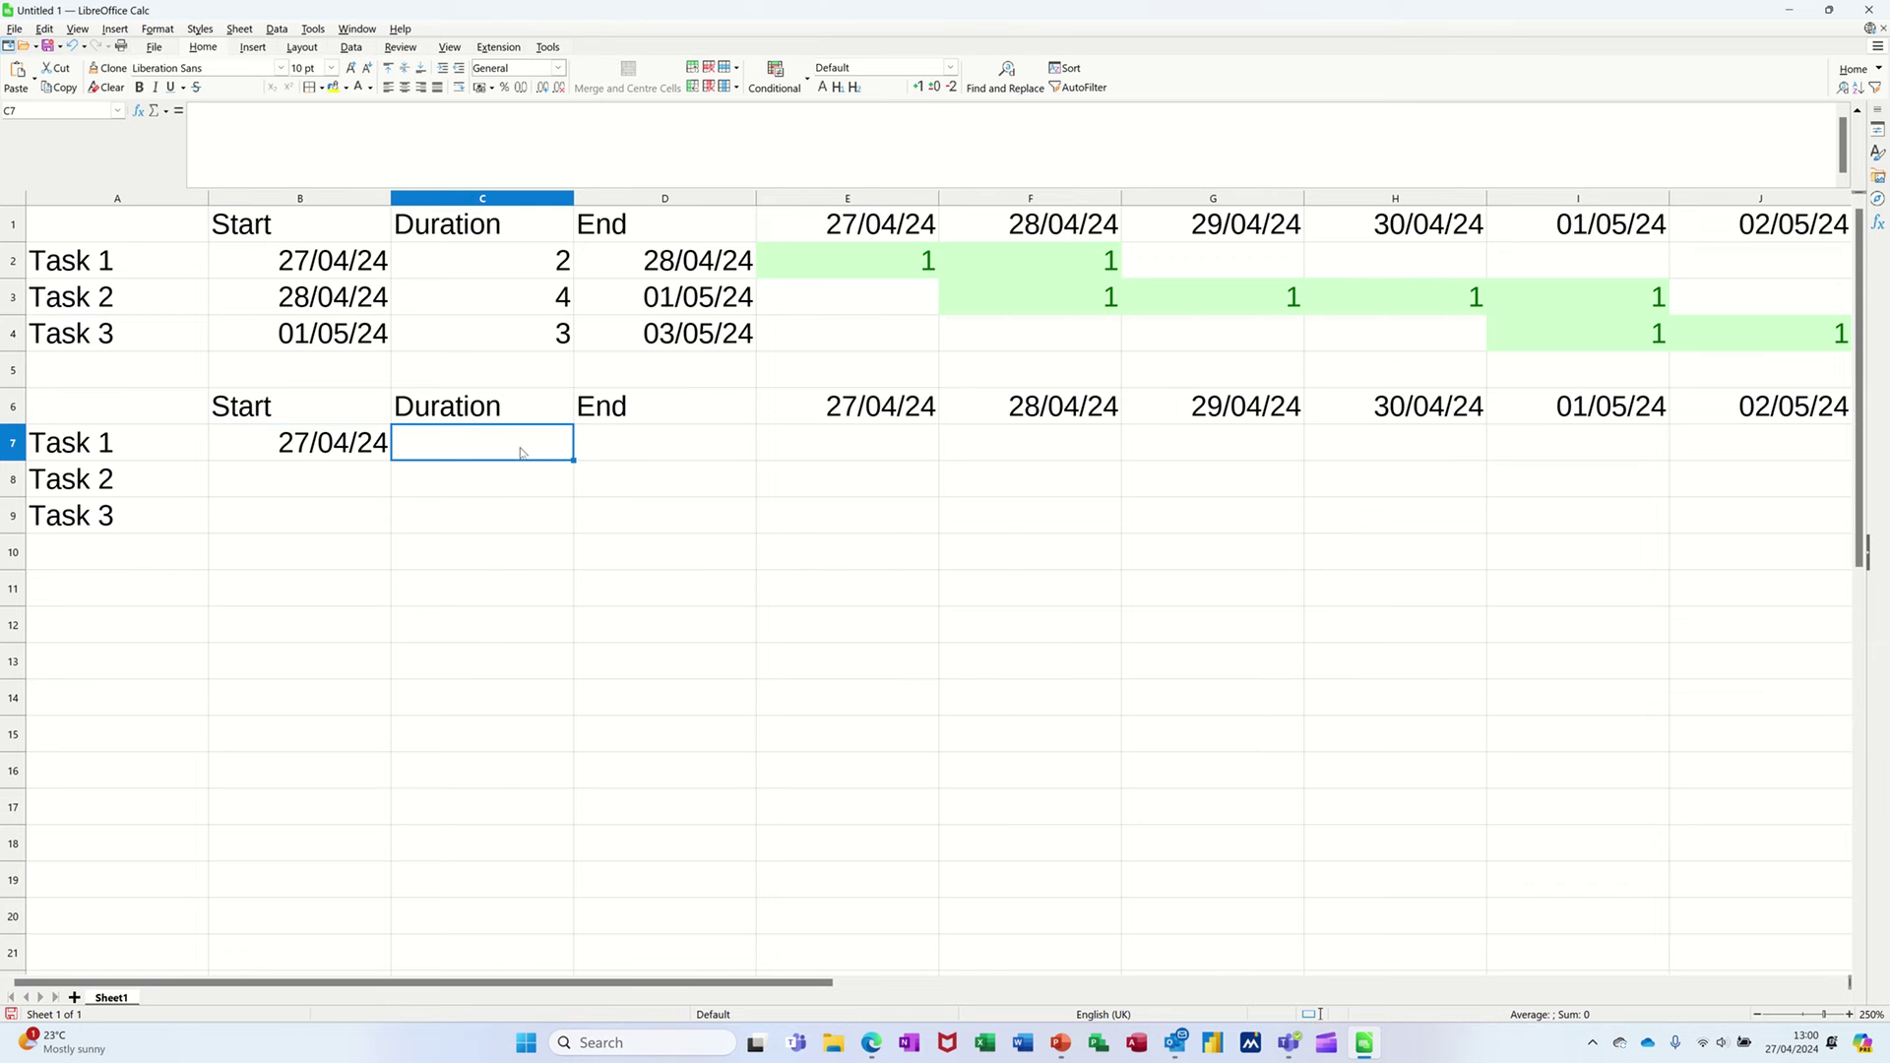
text(2)
click(645, 445)
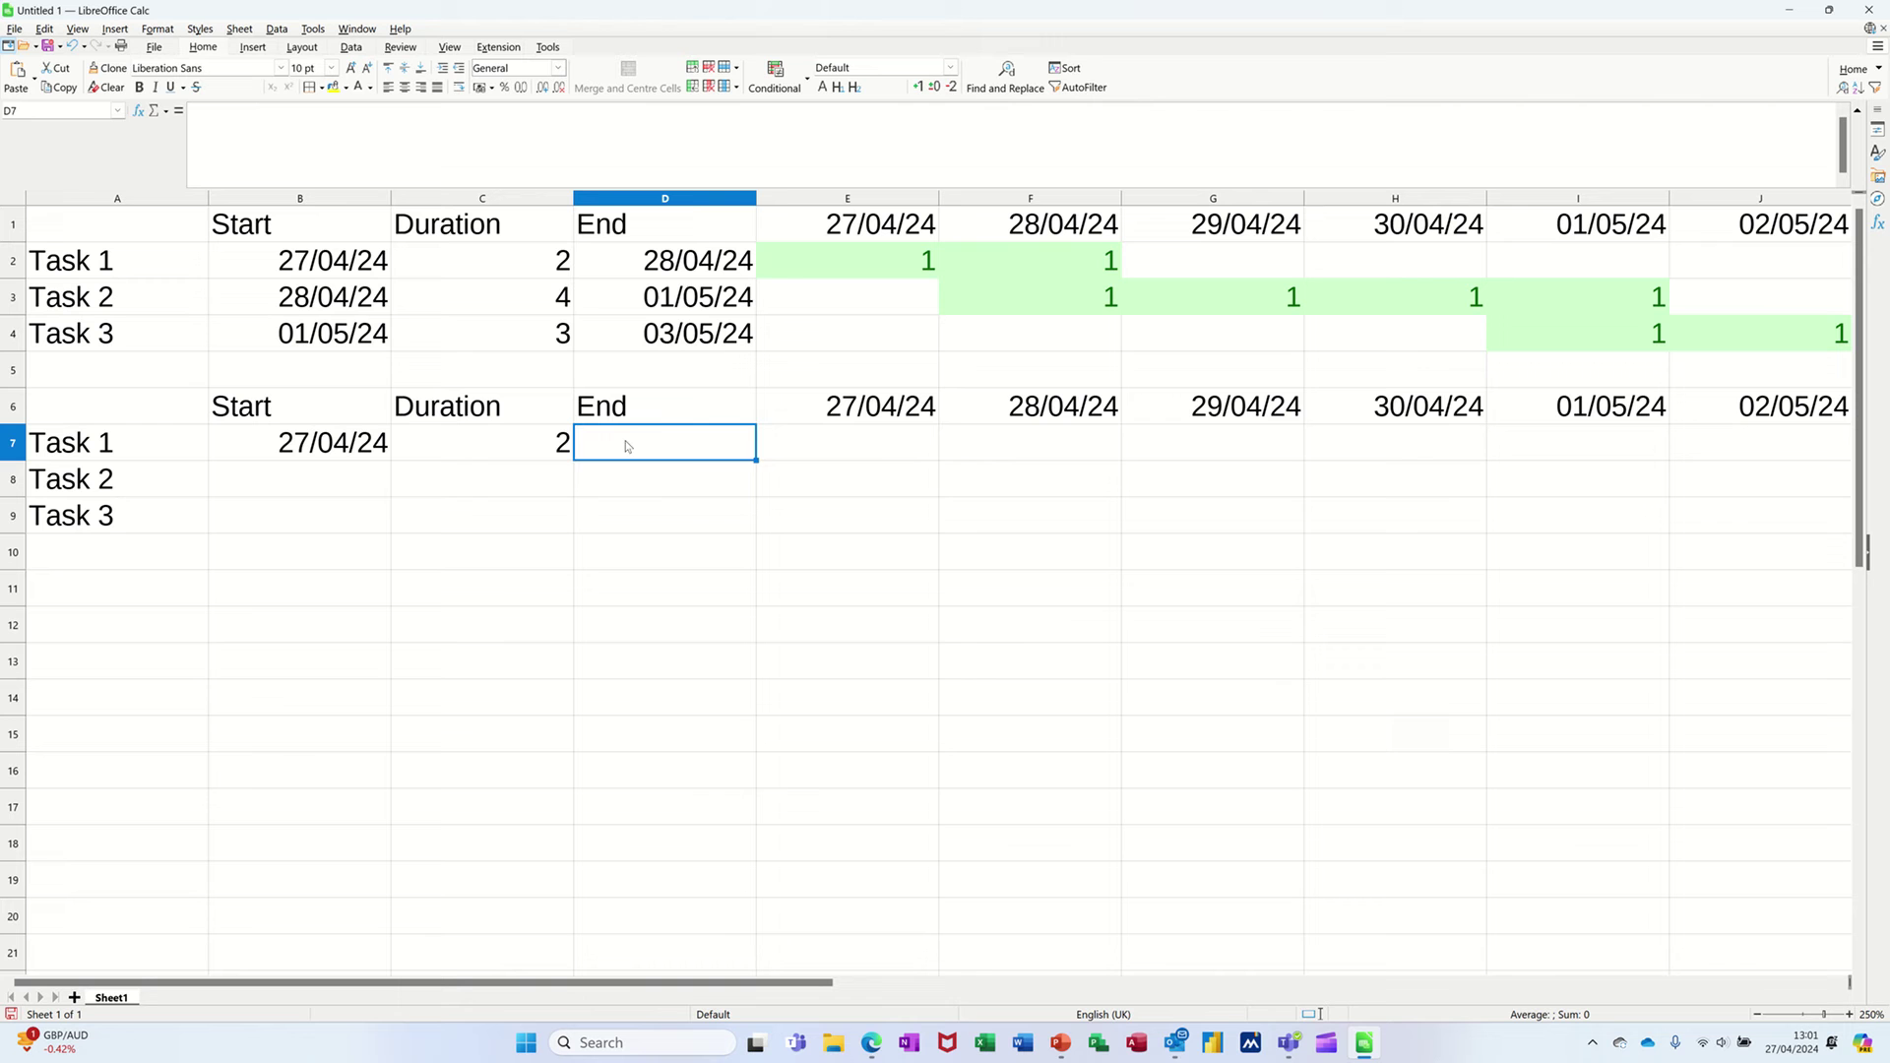
- Enter the end-date formula =B7+C7-1 in D7, showing 28/04/24
text(=)
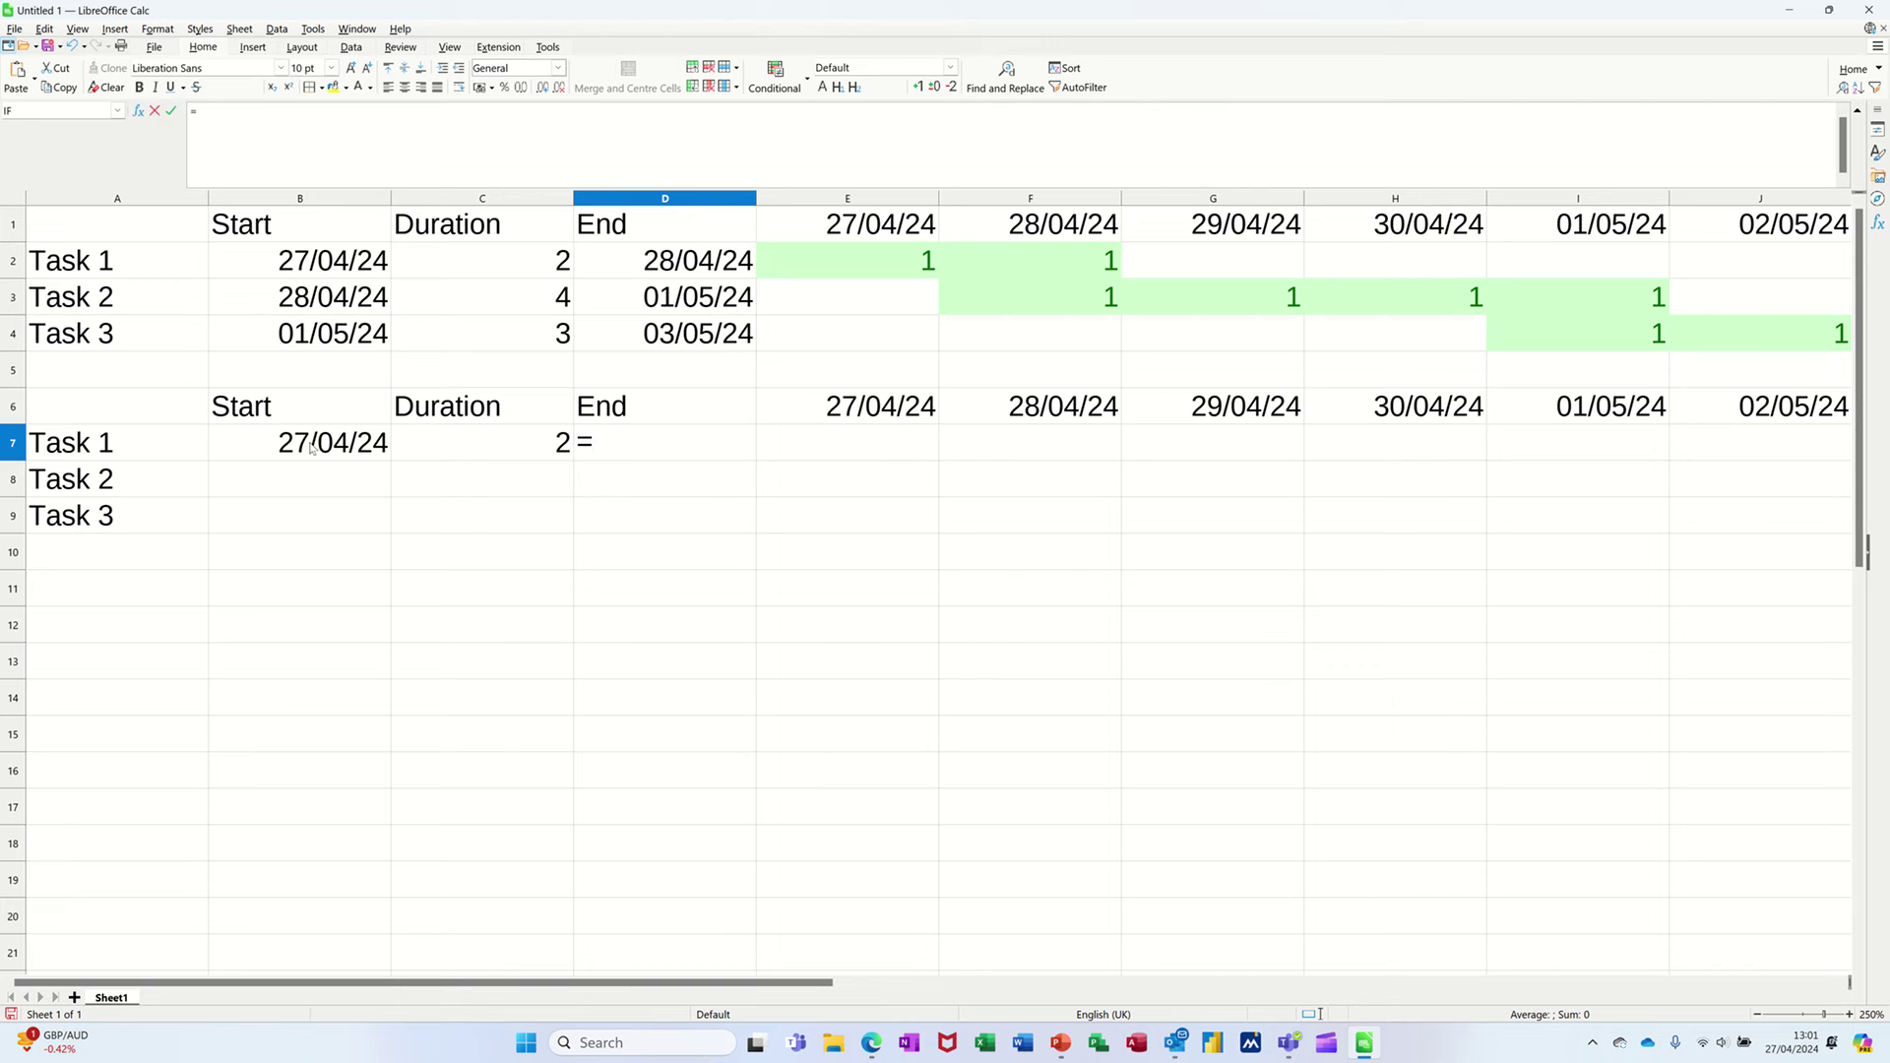
click(313, 448)
text(+)
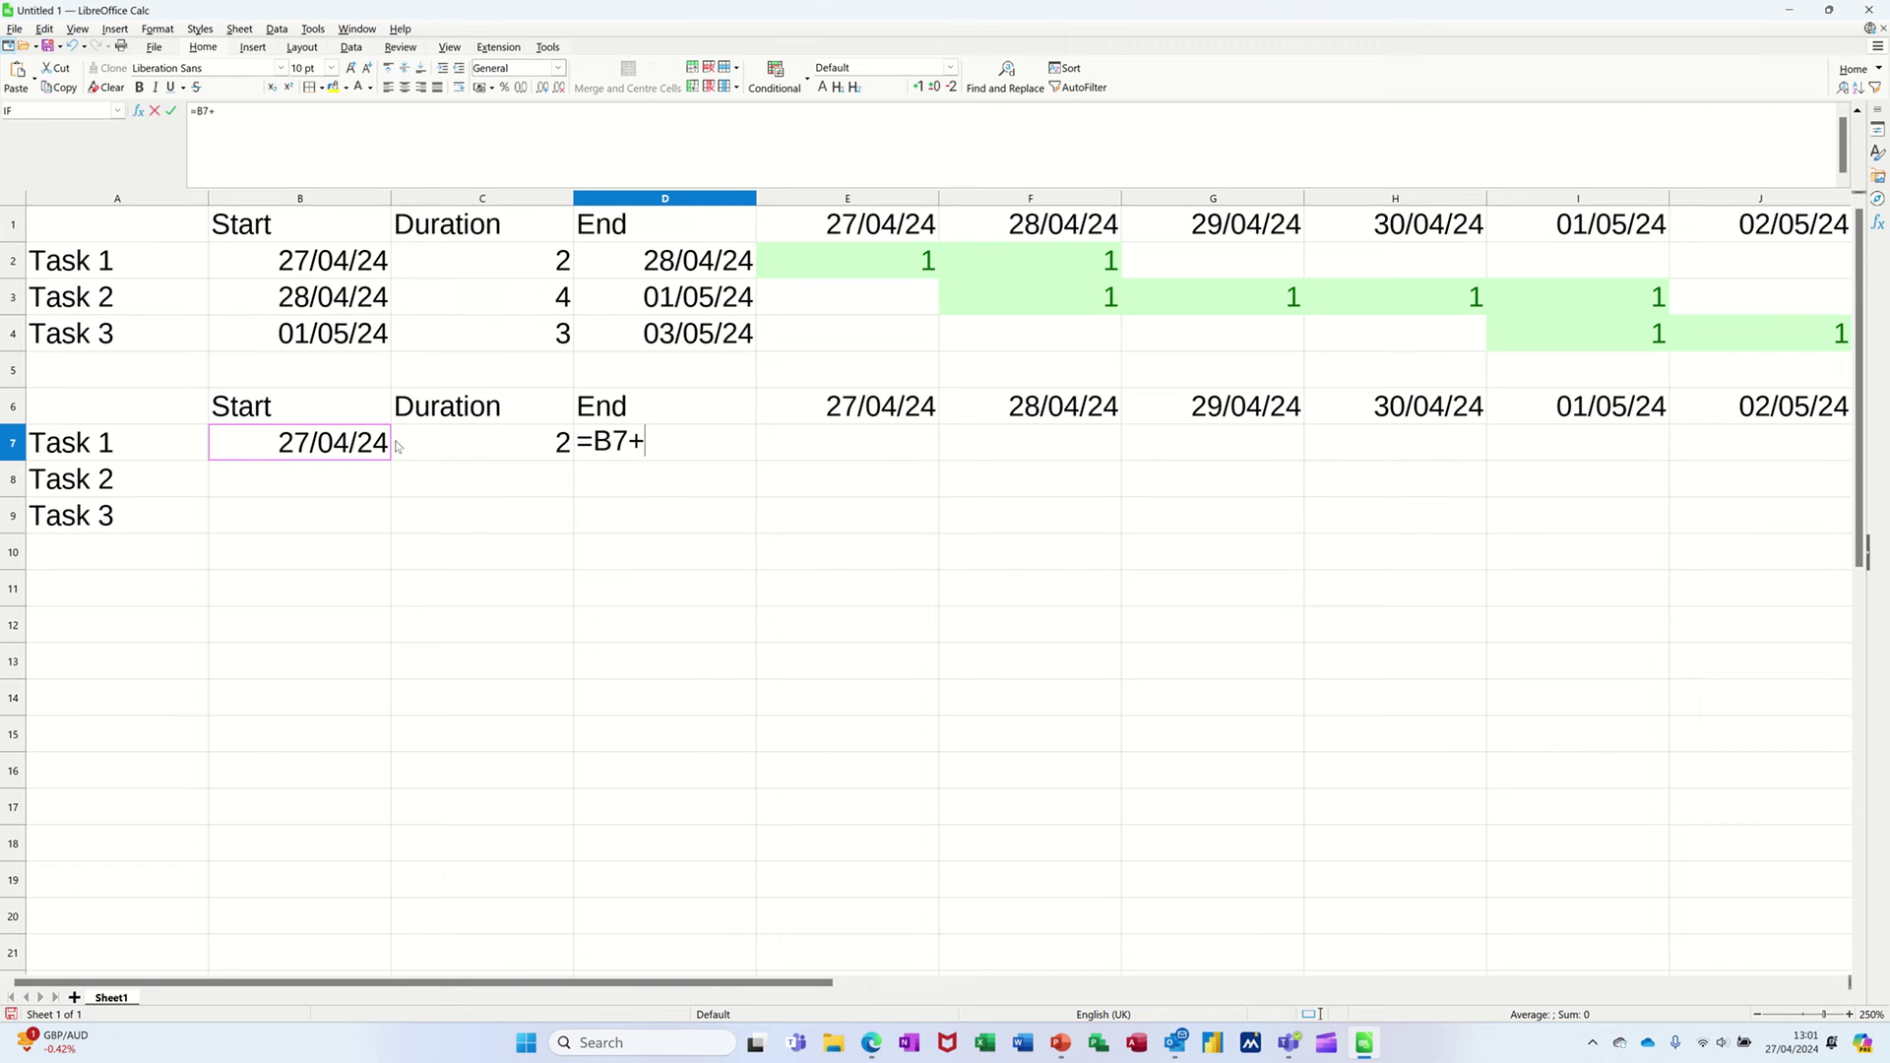
click(468, 436)
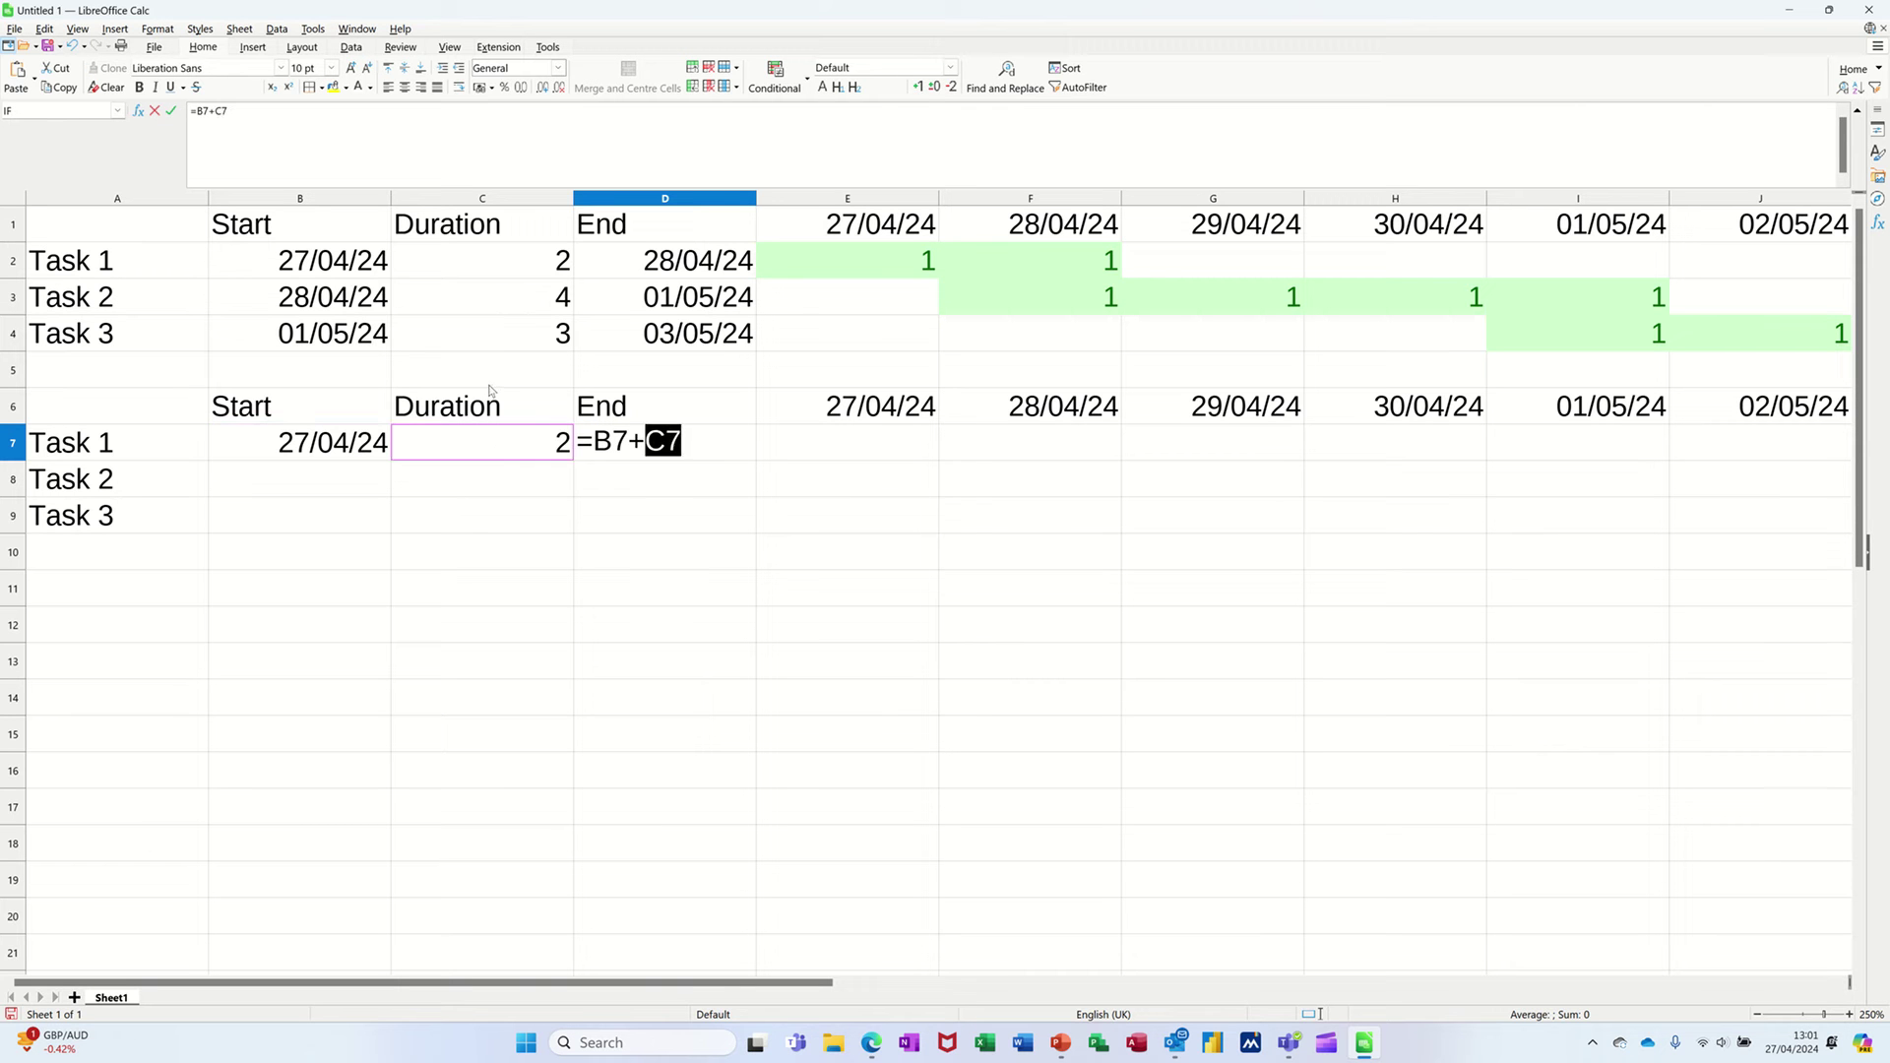
text(-1)
click(173, 115)
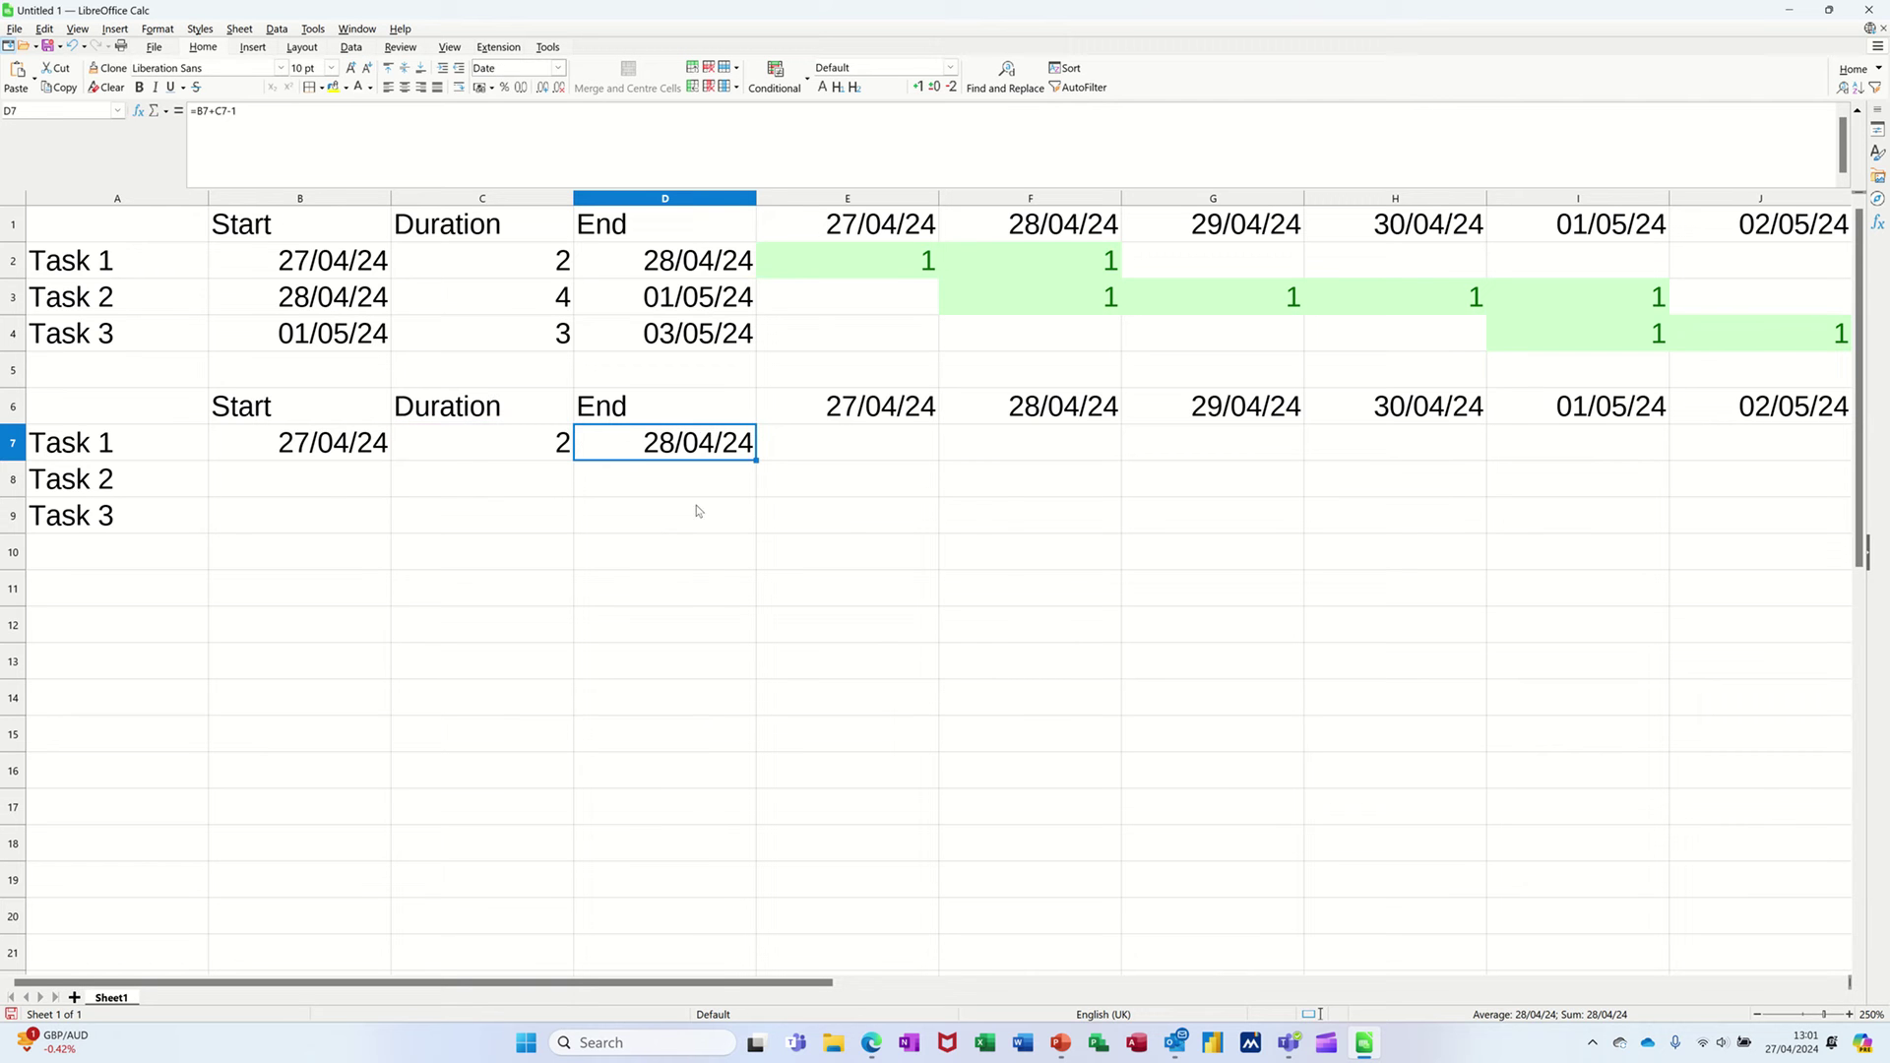
click(289, 458)
- Set B8's start to =D7+1 and fill it down to B9
click(294, 479)
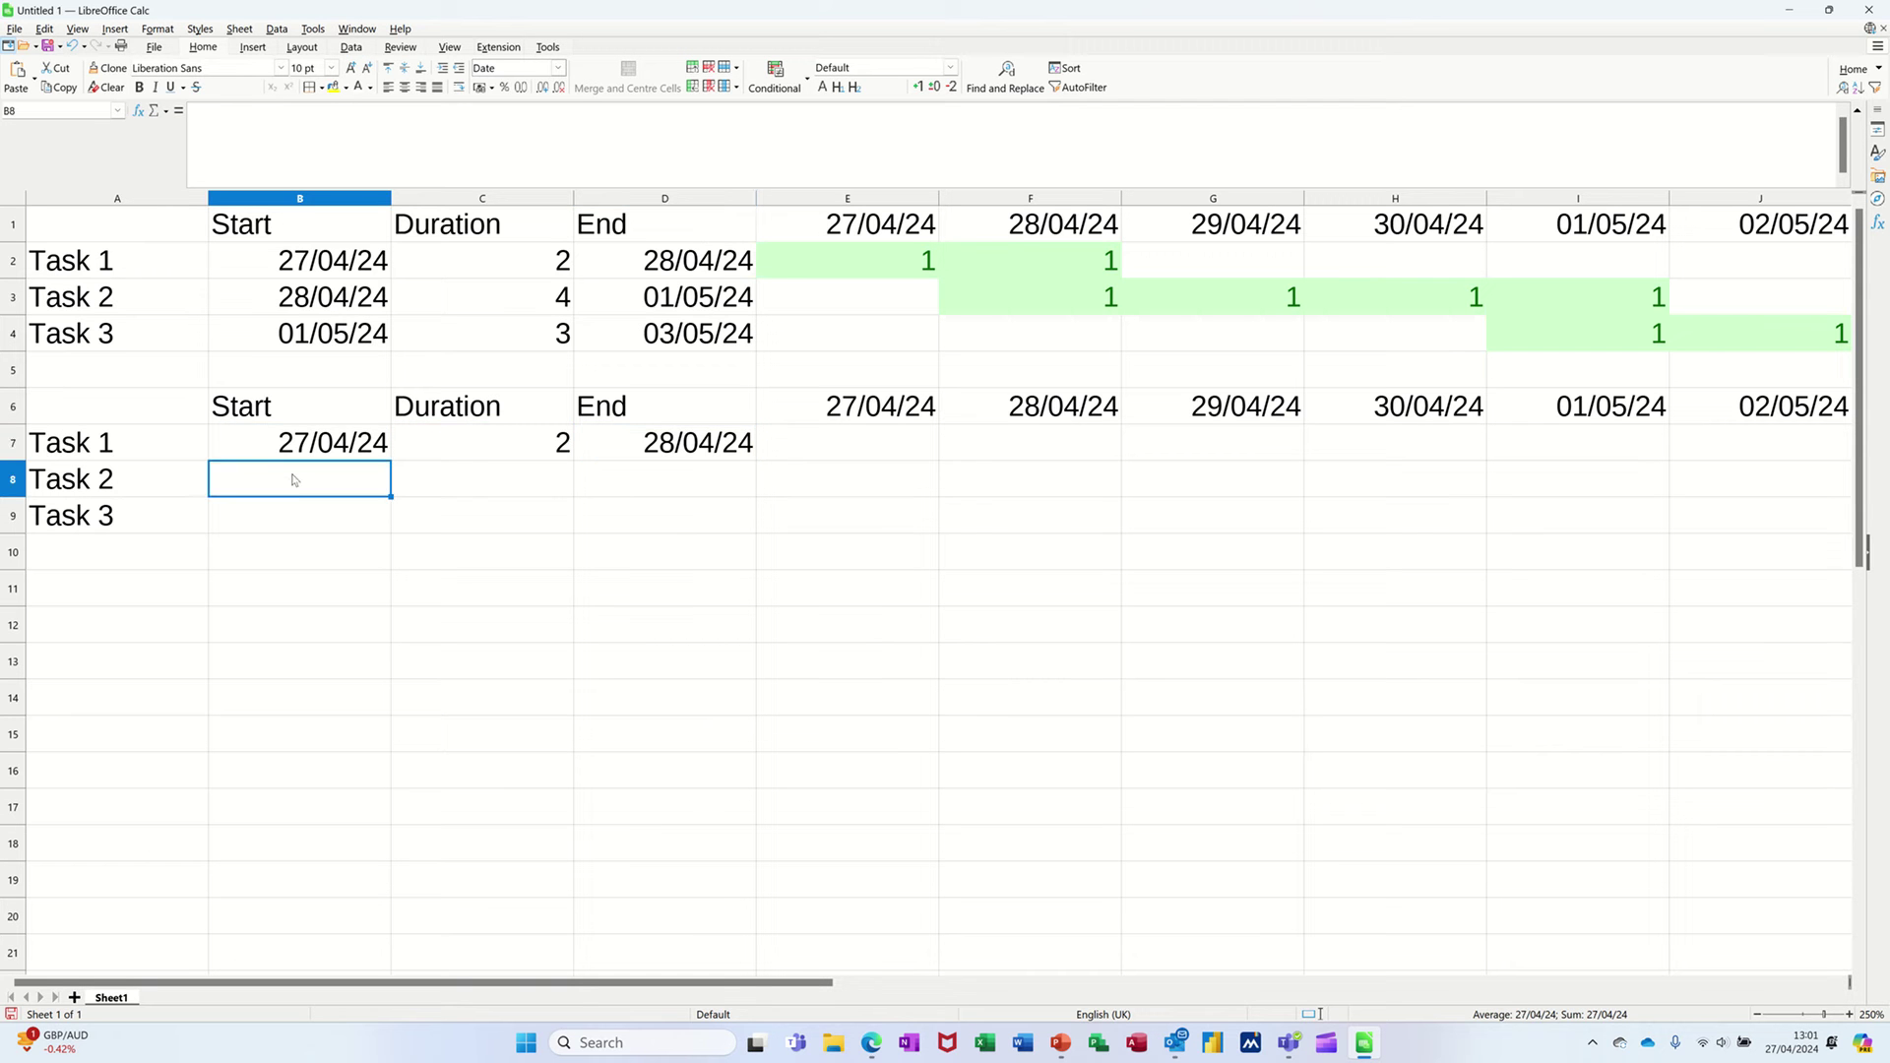
text(=)
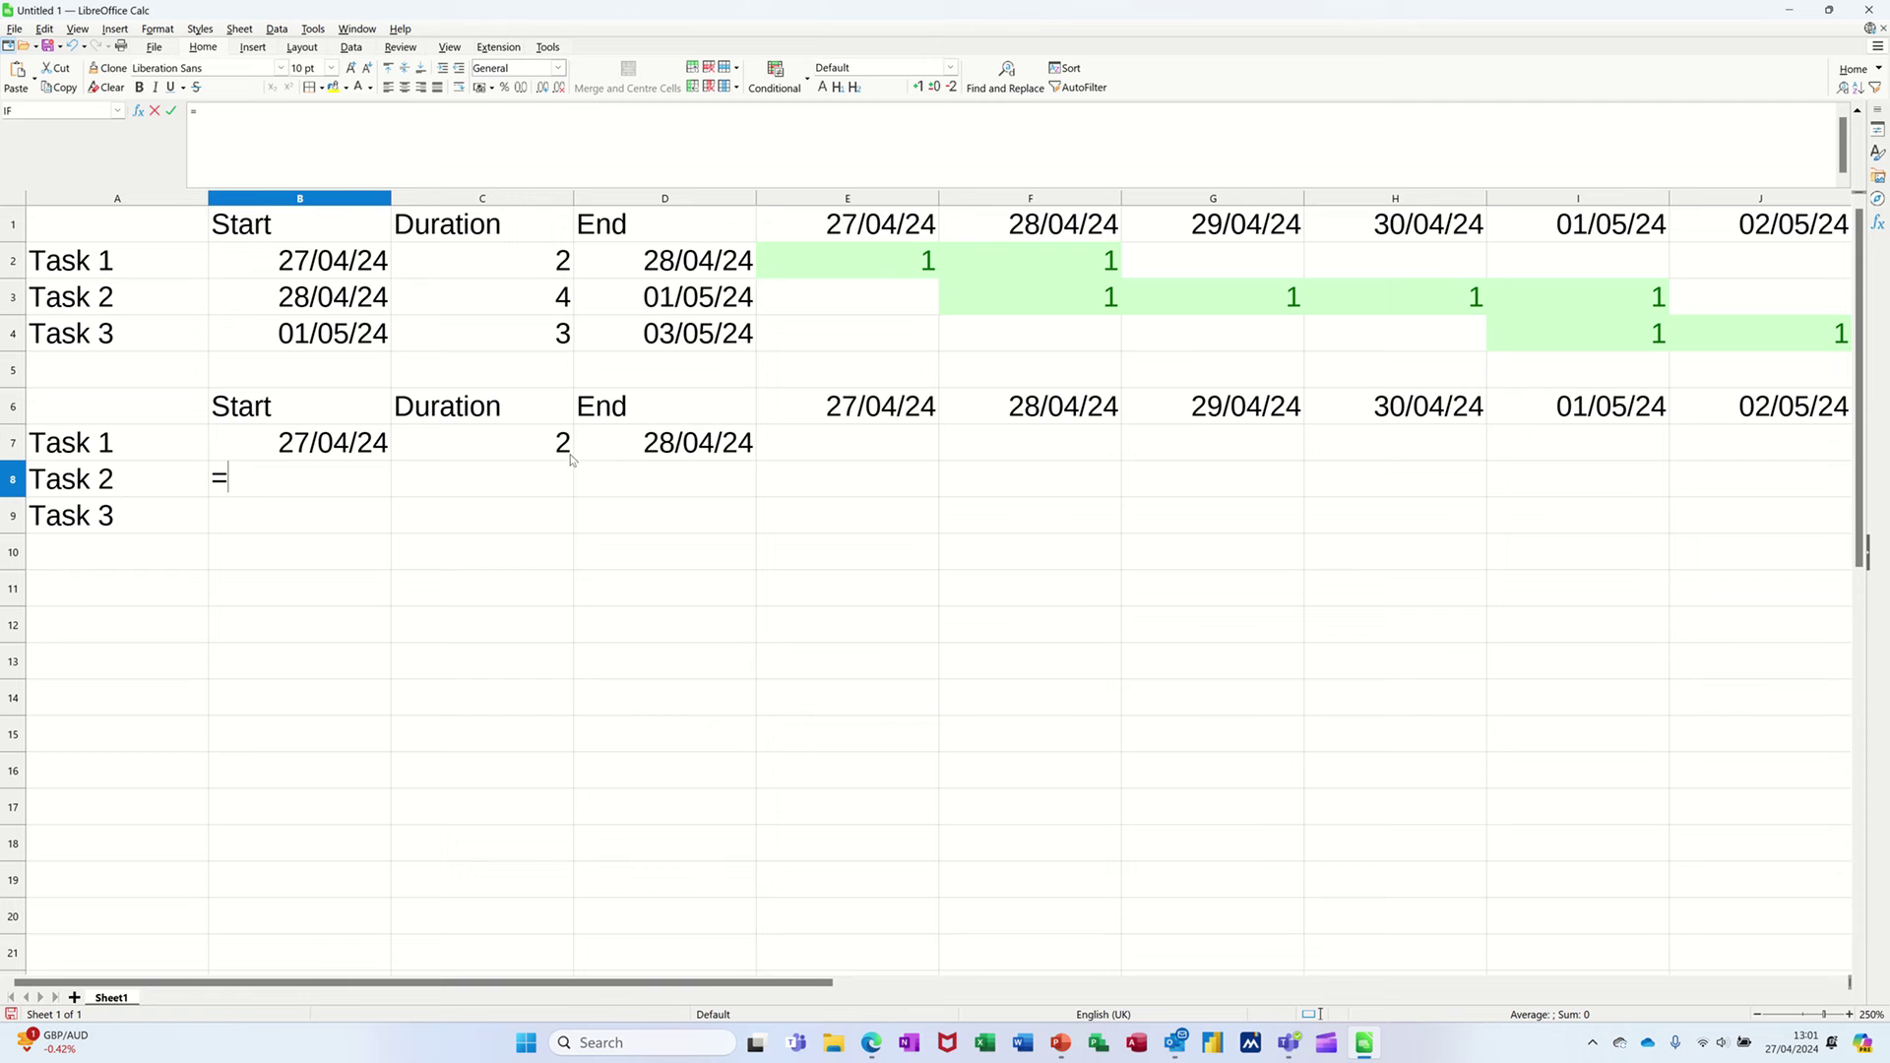
click(646, 449)
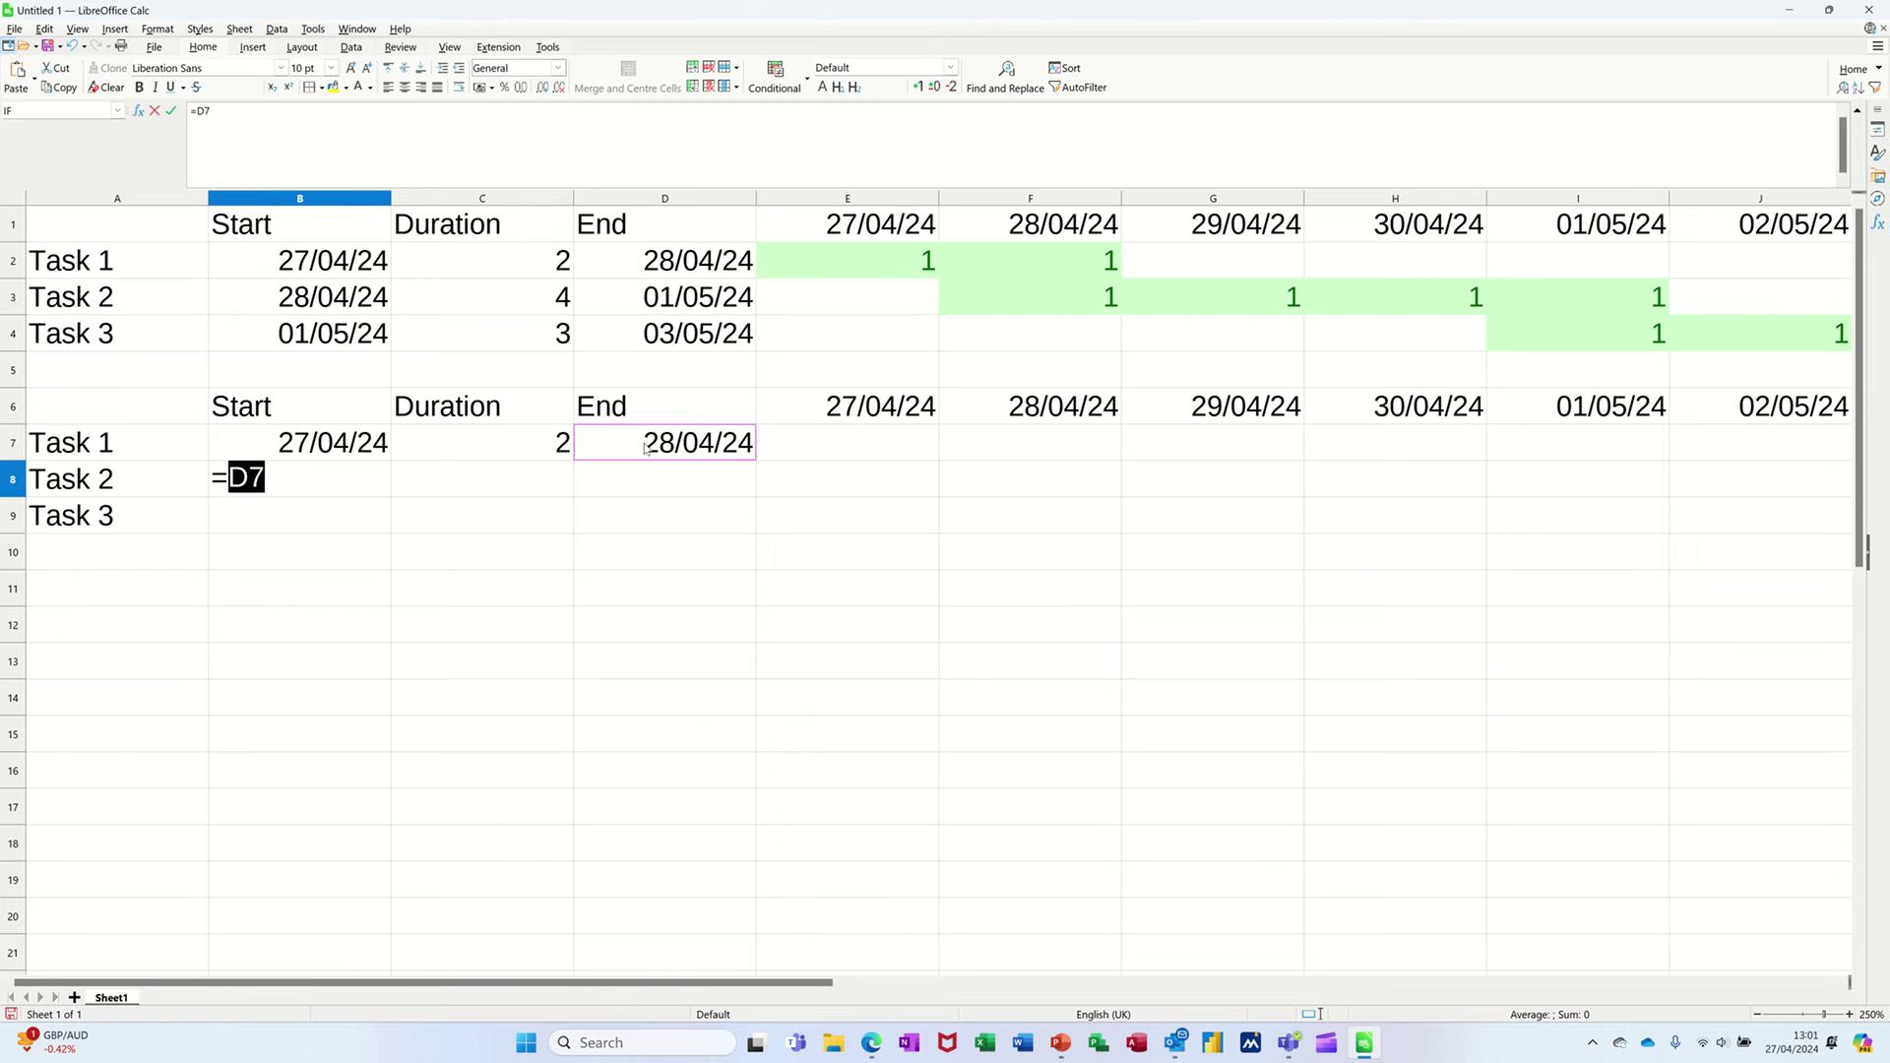
text(+)
key(Up)
key(Right)
key(Right)
key(Right)
key(Right)
key(Right)
key(Right)
key(Right)
key(Right)
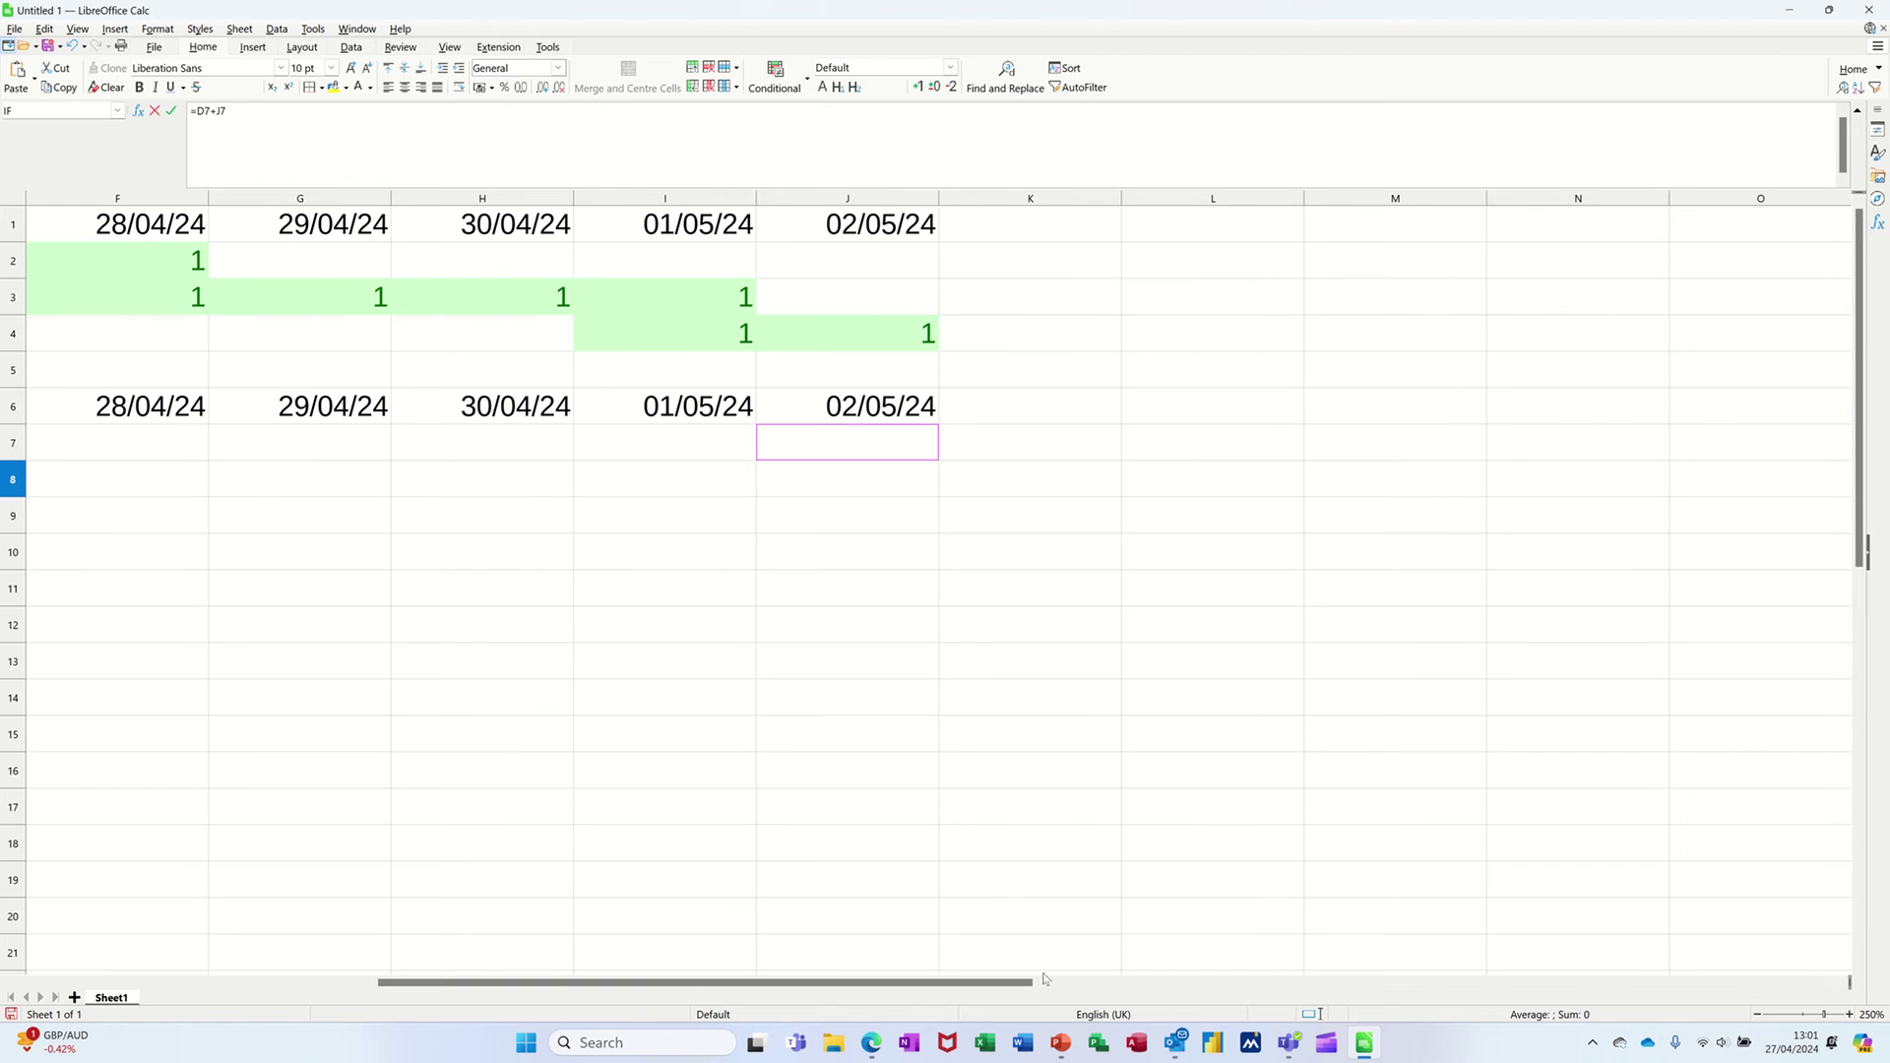
drag(888, 983, 610, 1014)
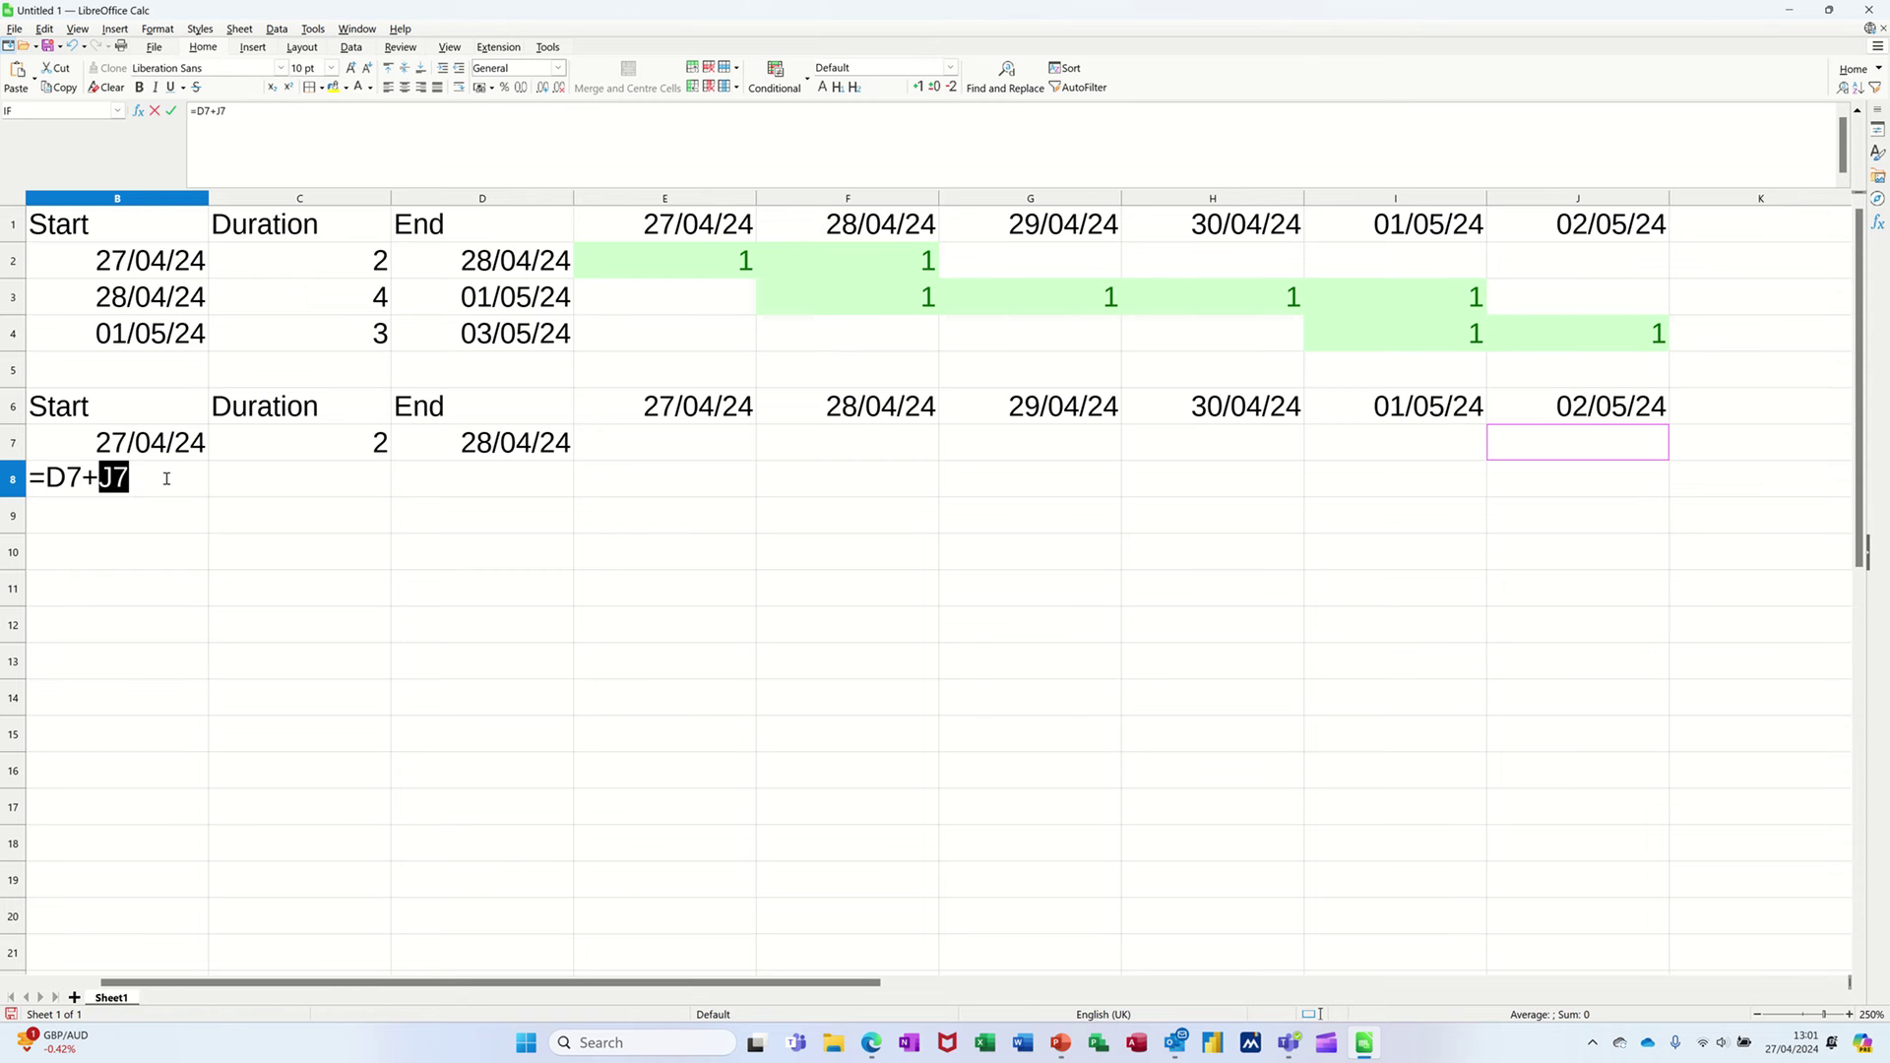
key(BackSpace)
key(BackSpace)
text(1)
click(171, 112)
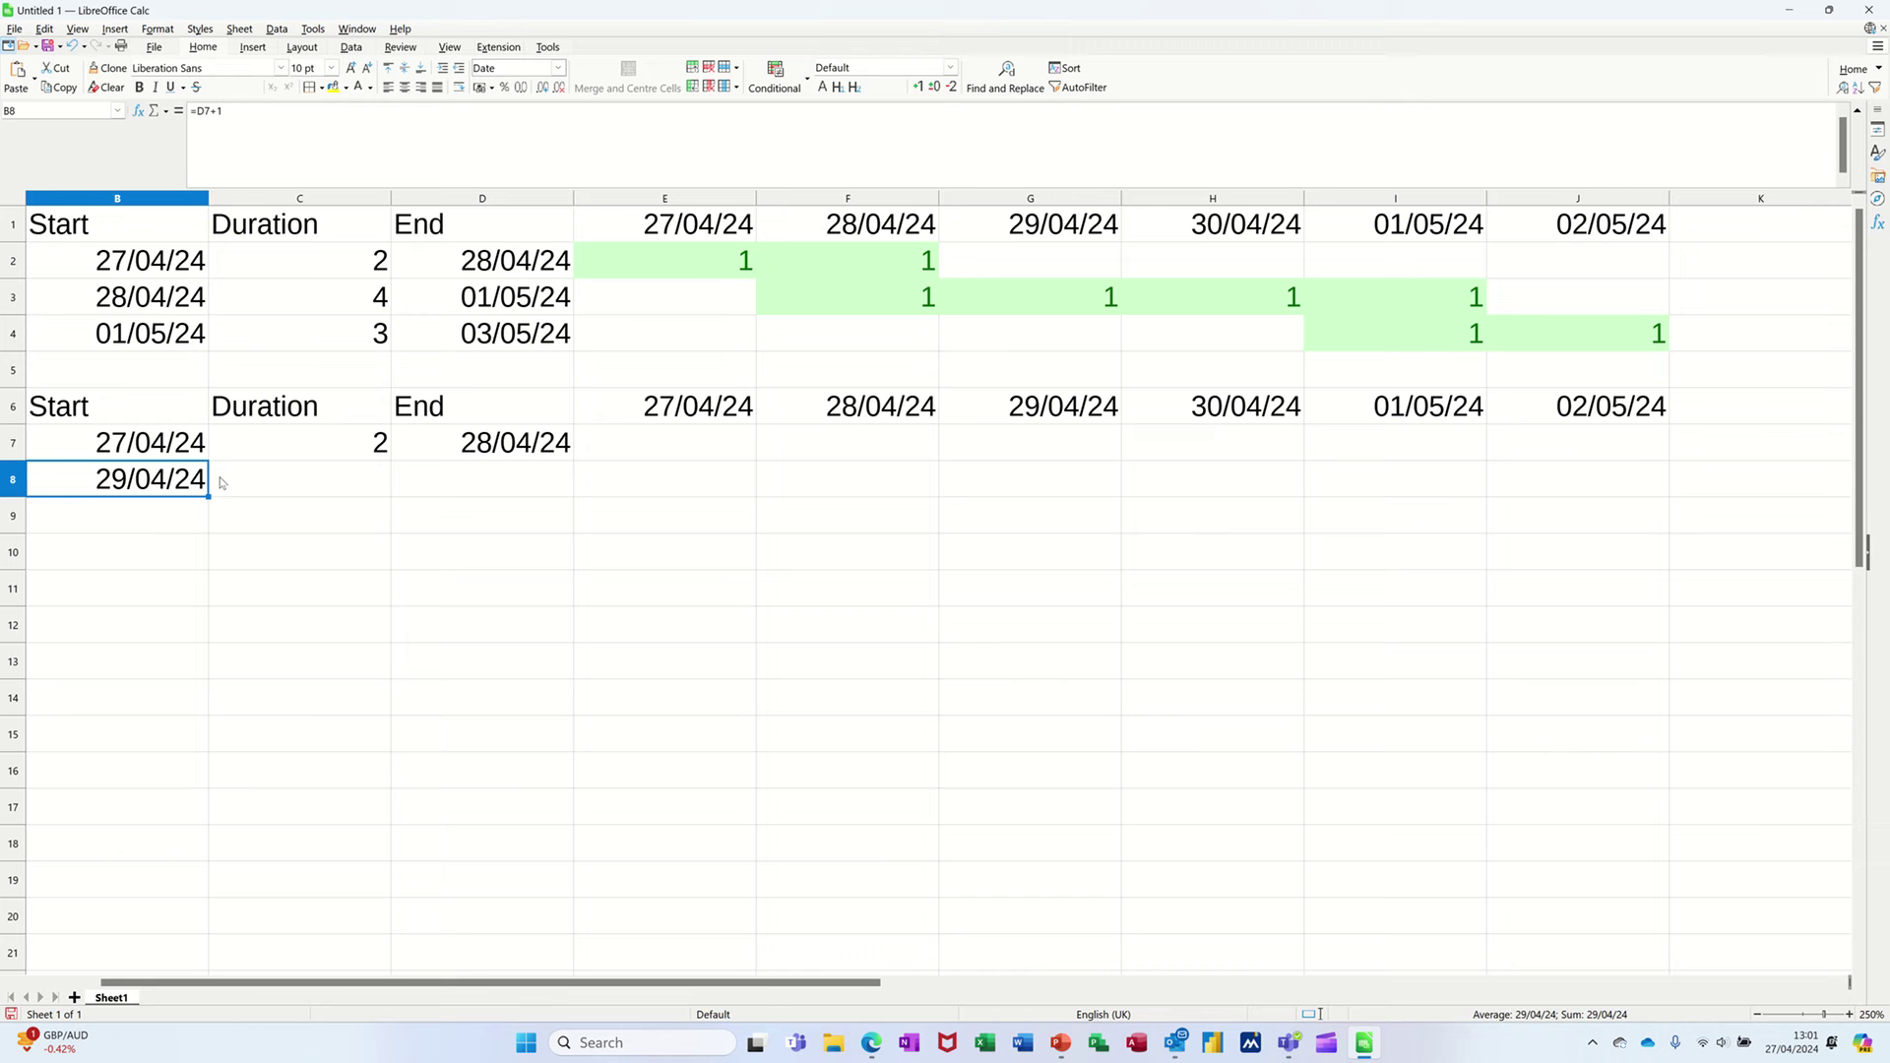
drag(208, 498, 208, 520)
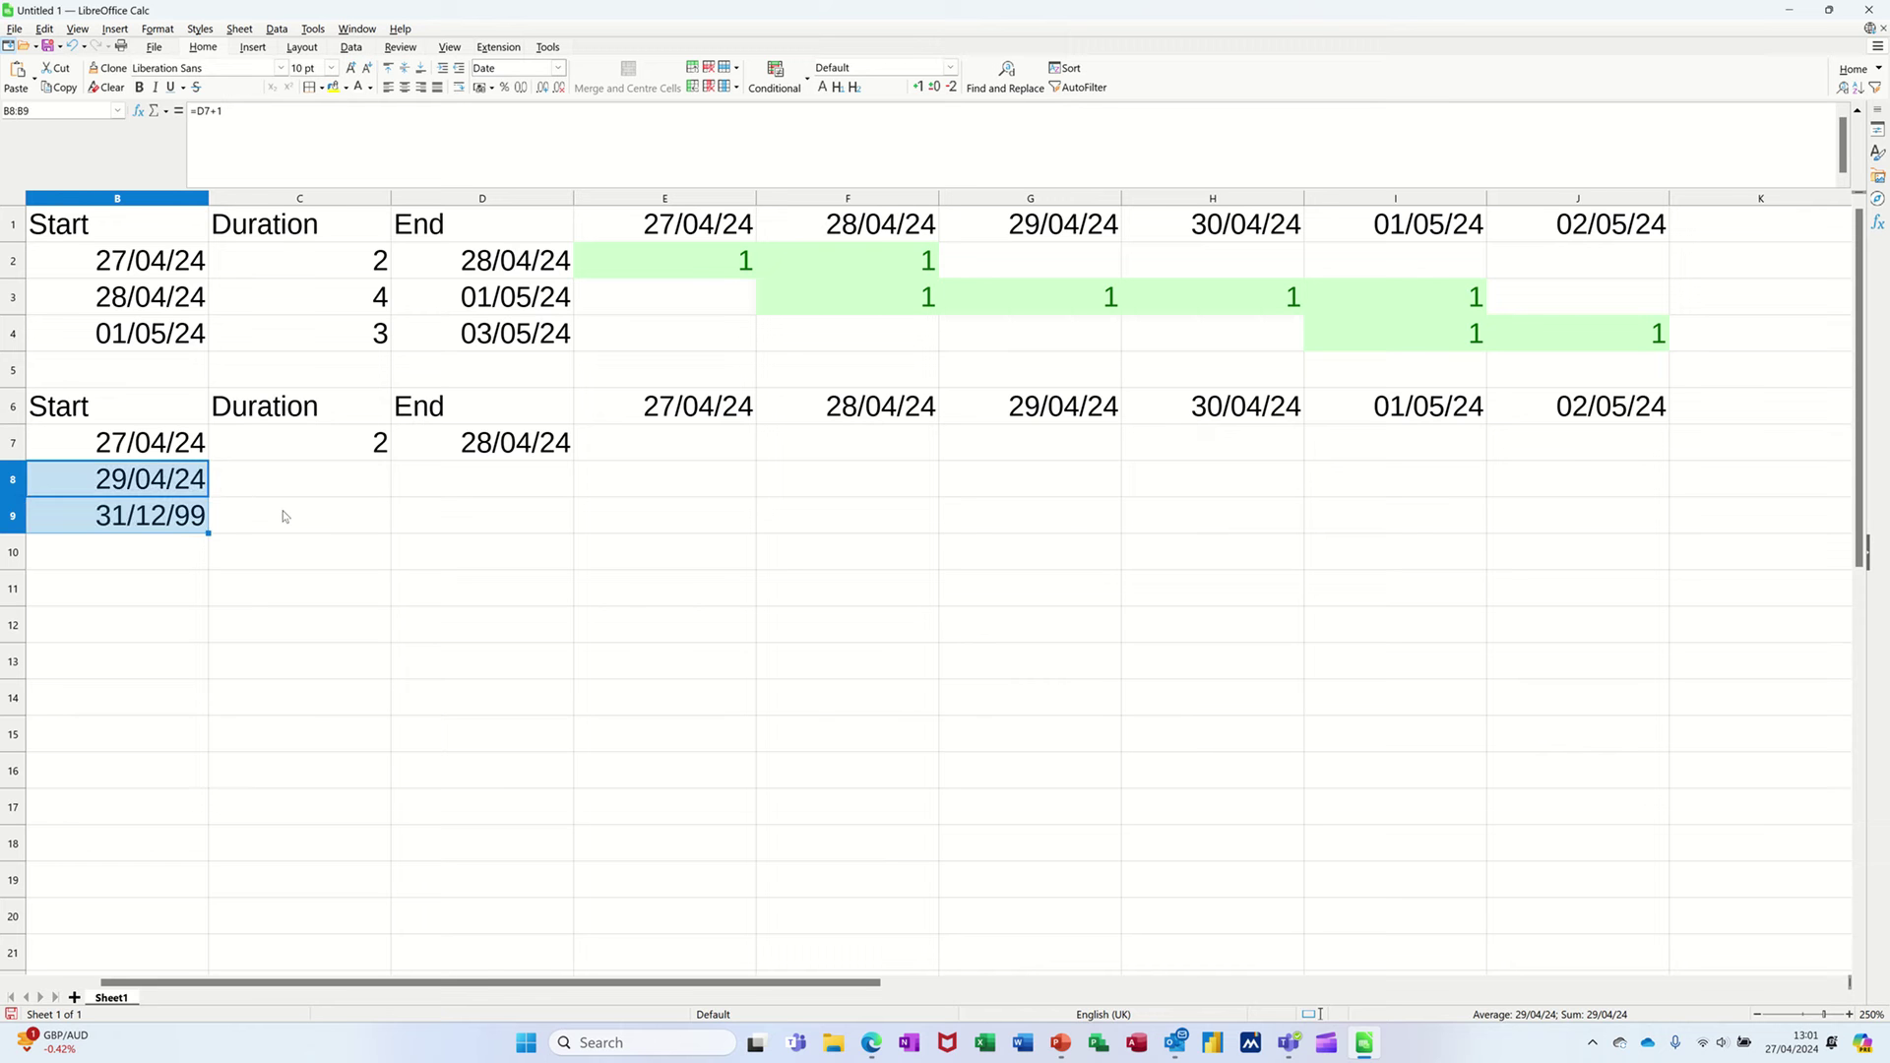
- Enter durations 3 and 1 in C8:C9 and fill D7's end formula down to D9
click(473, 450)
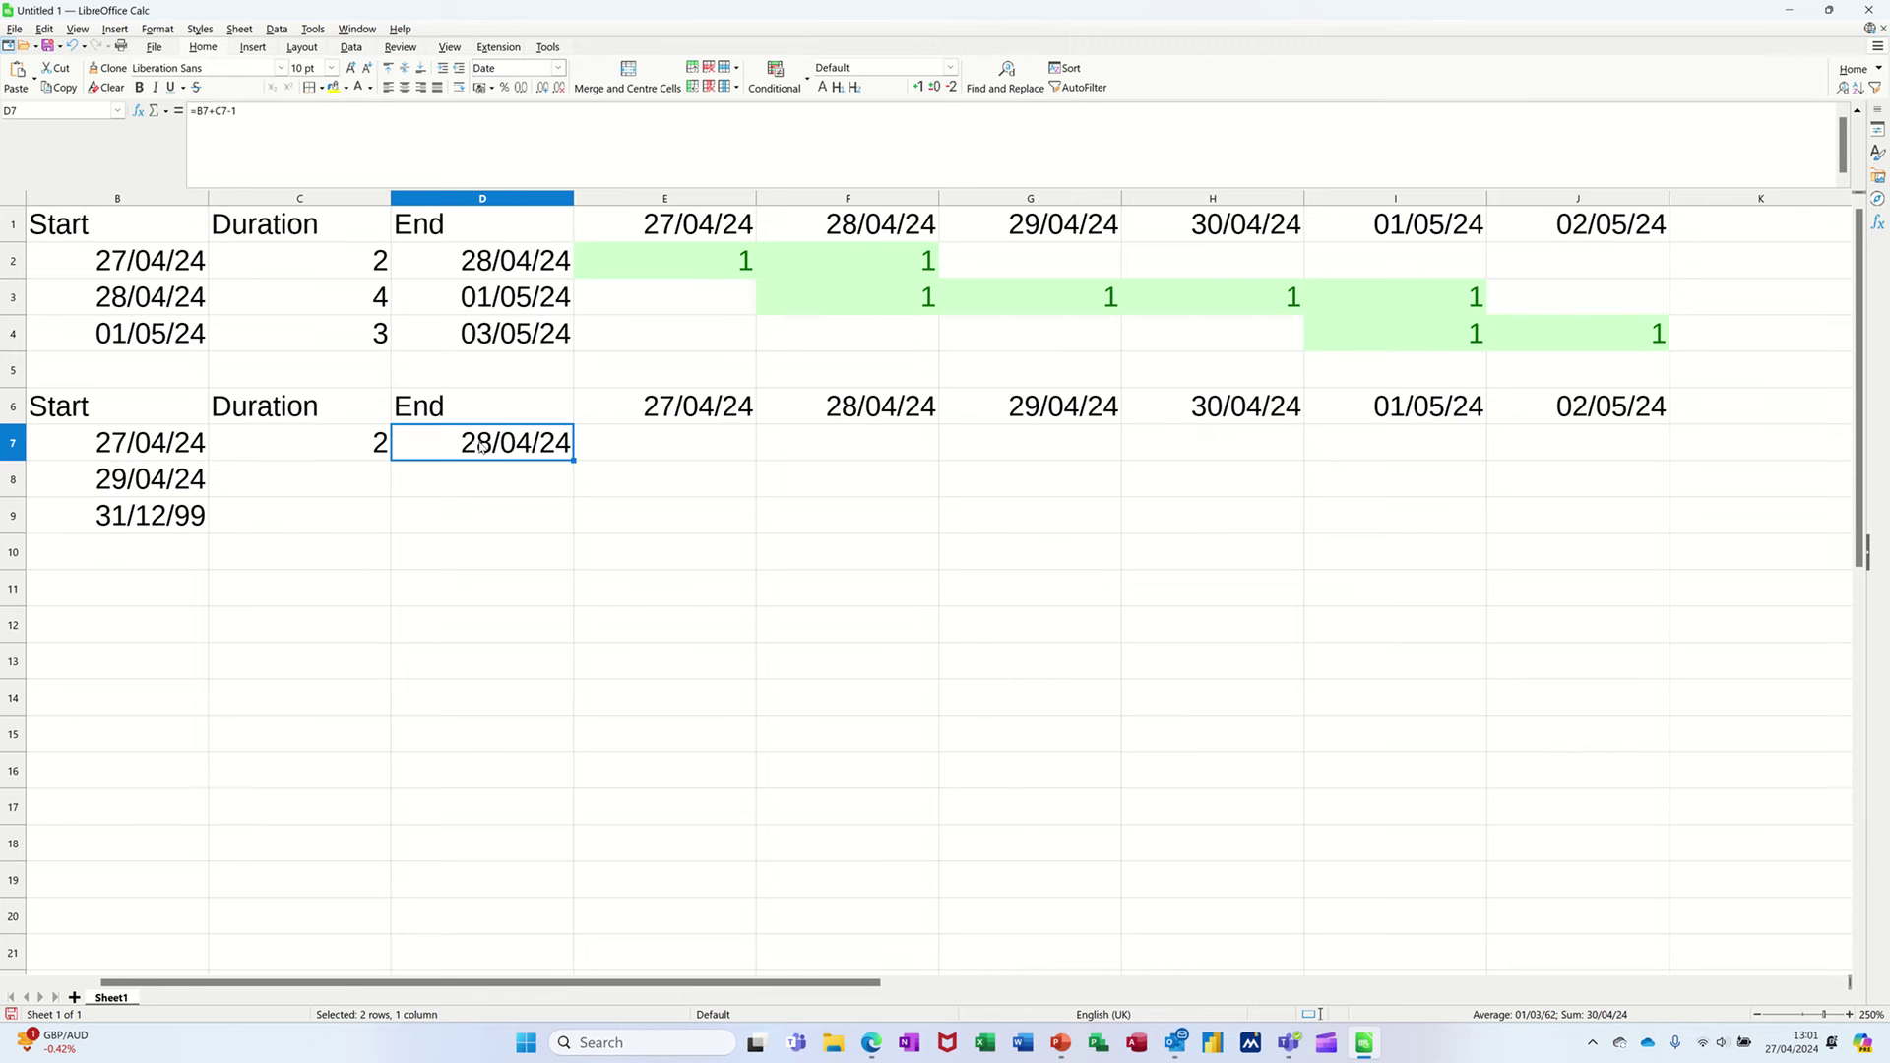
click(340, 479)
text(3)
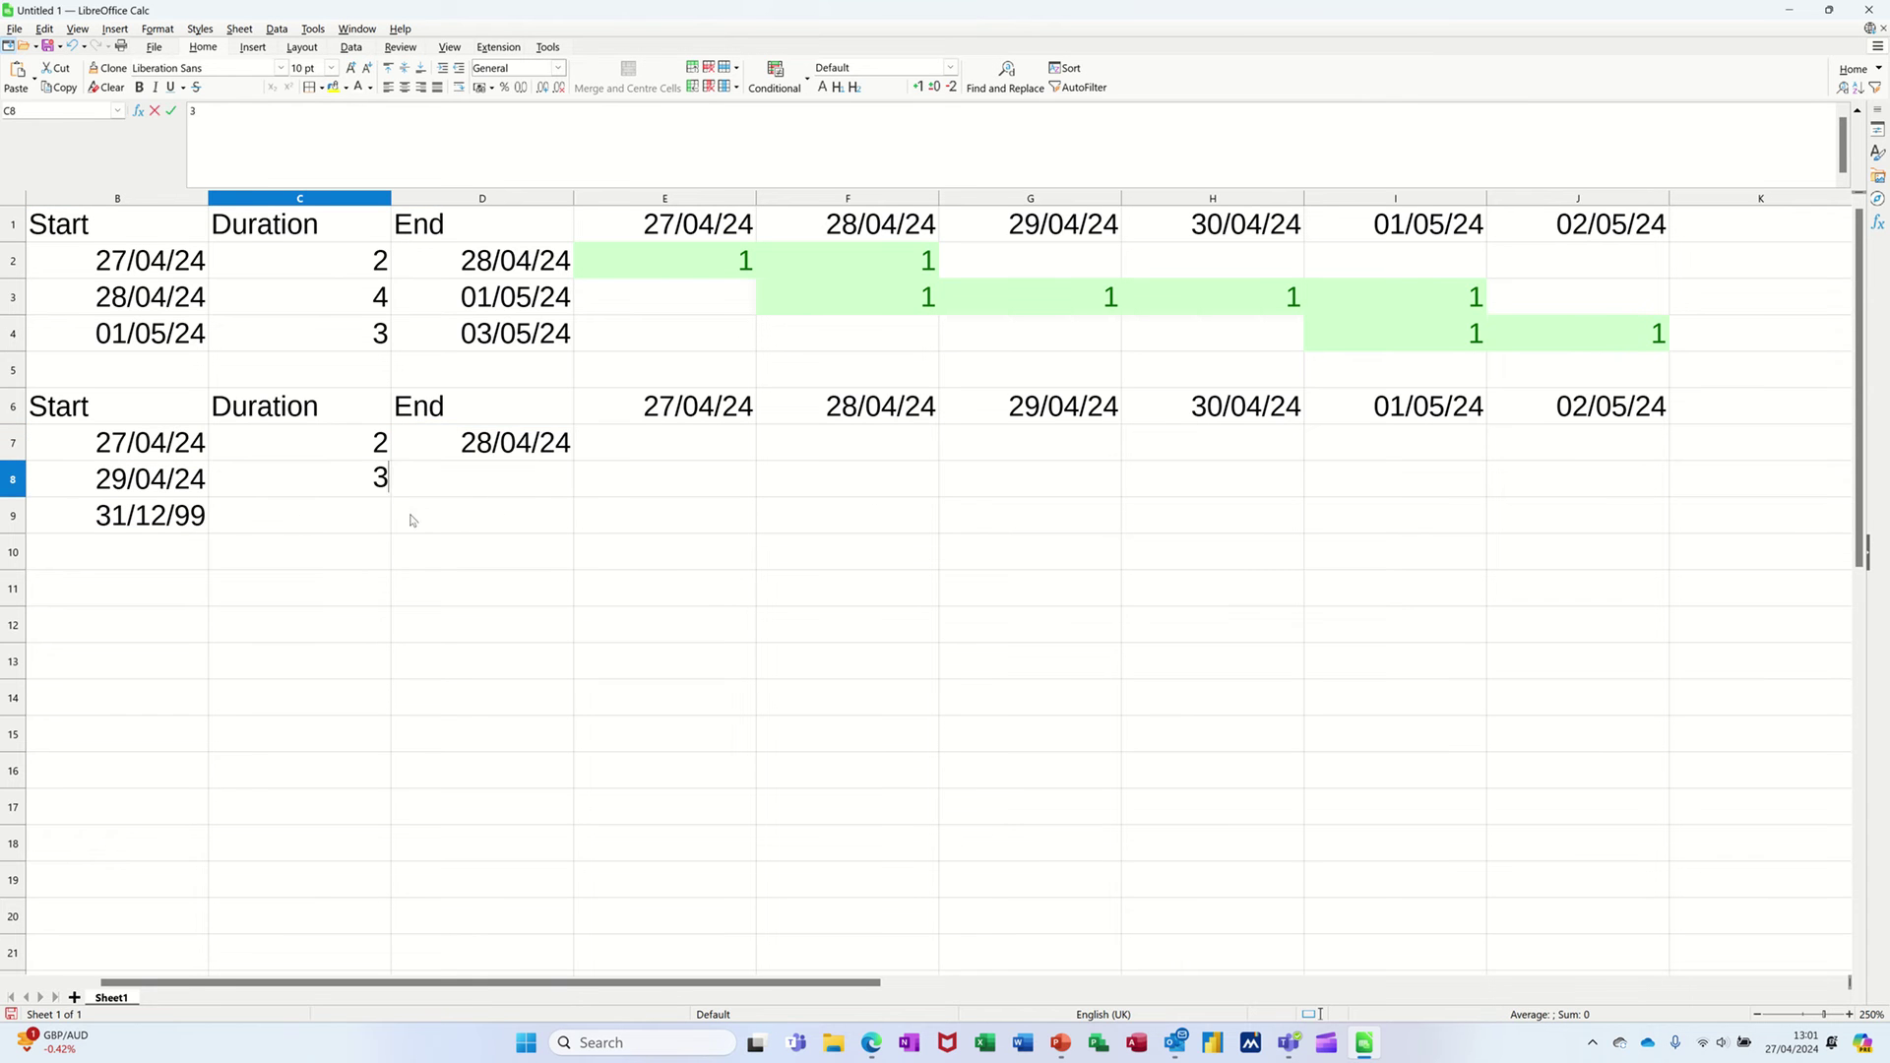
key(Return)
text(1)
click(515, 523)
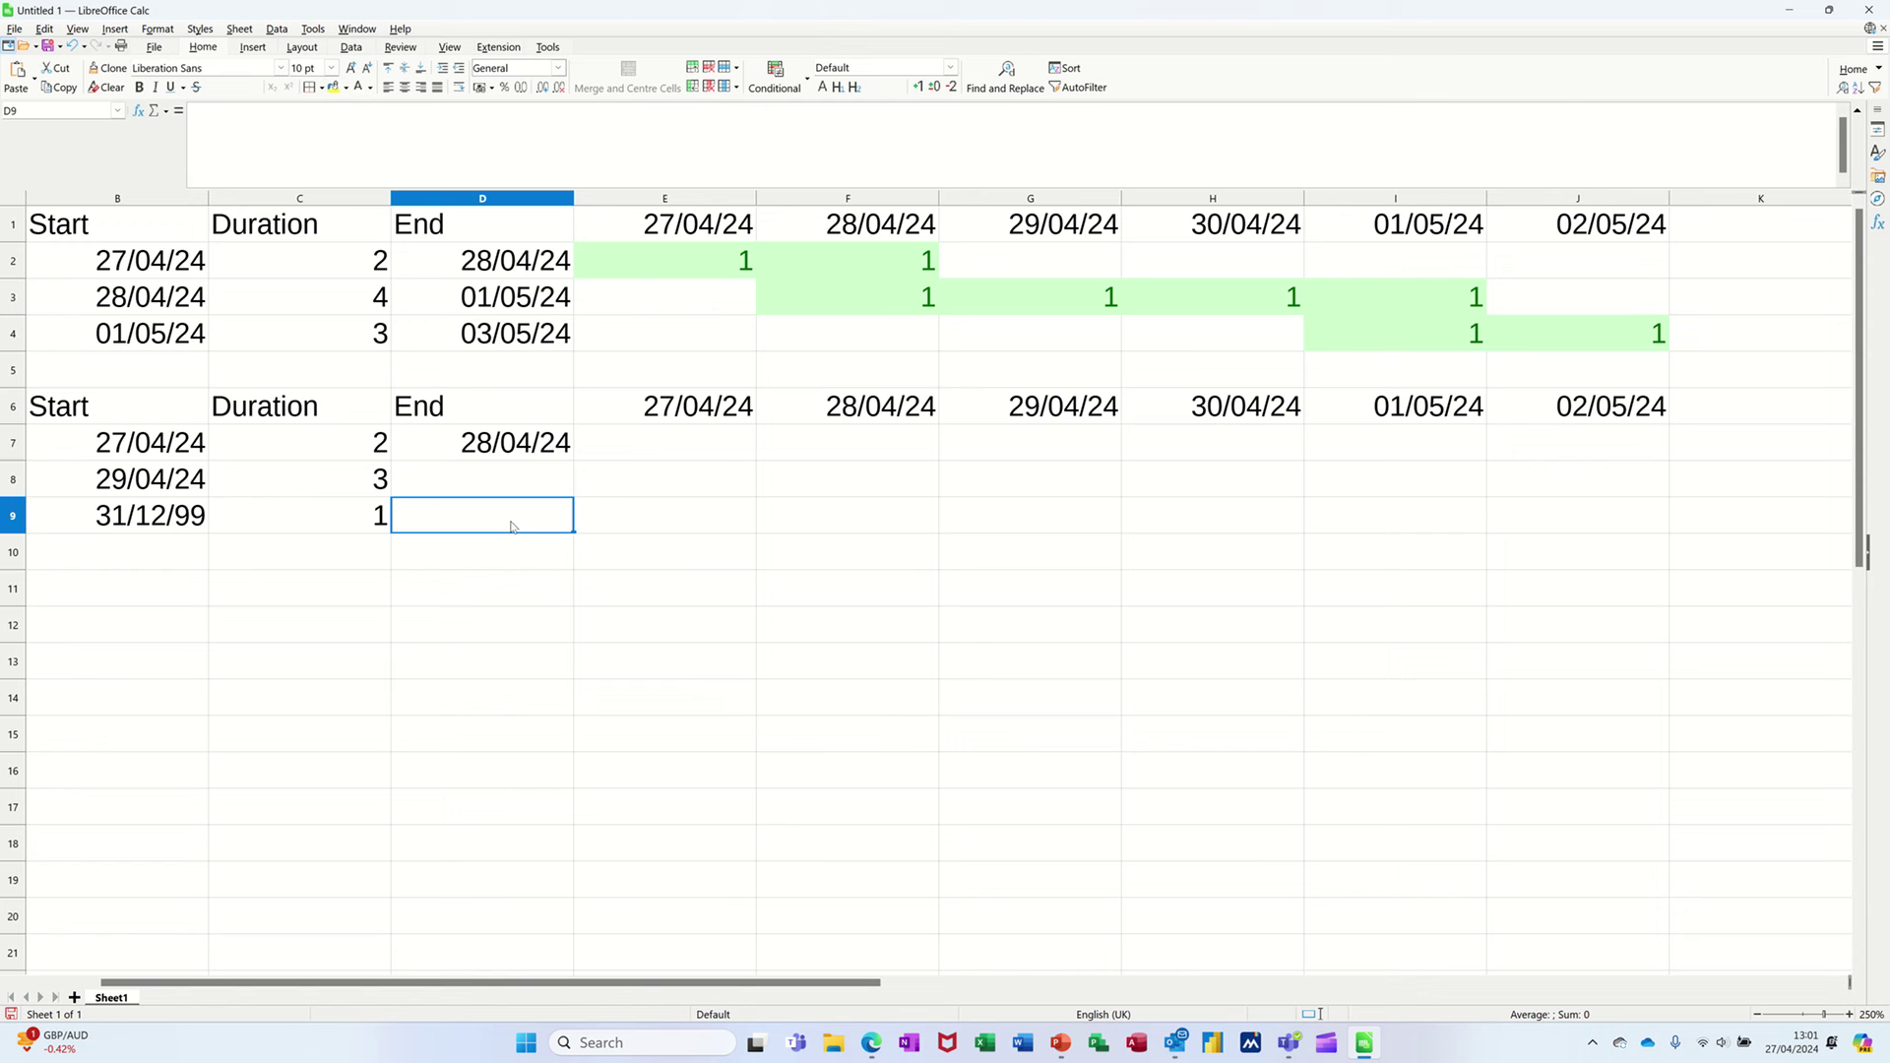
click(551, 448)
drag(573, 459, 564, 526)
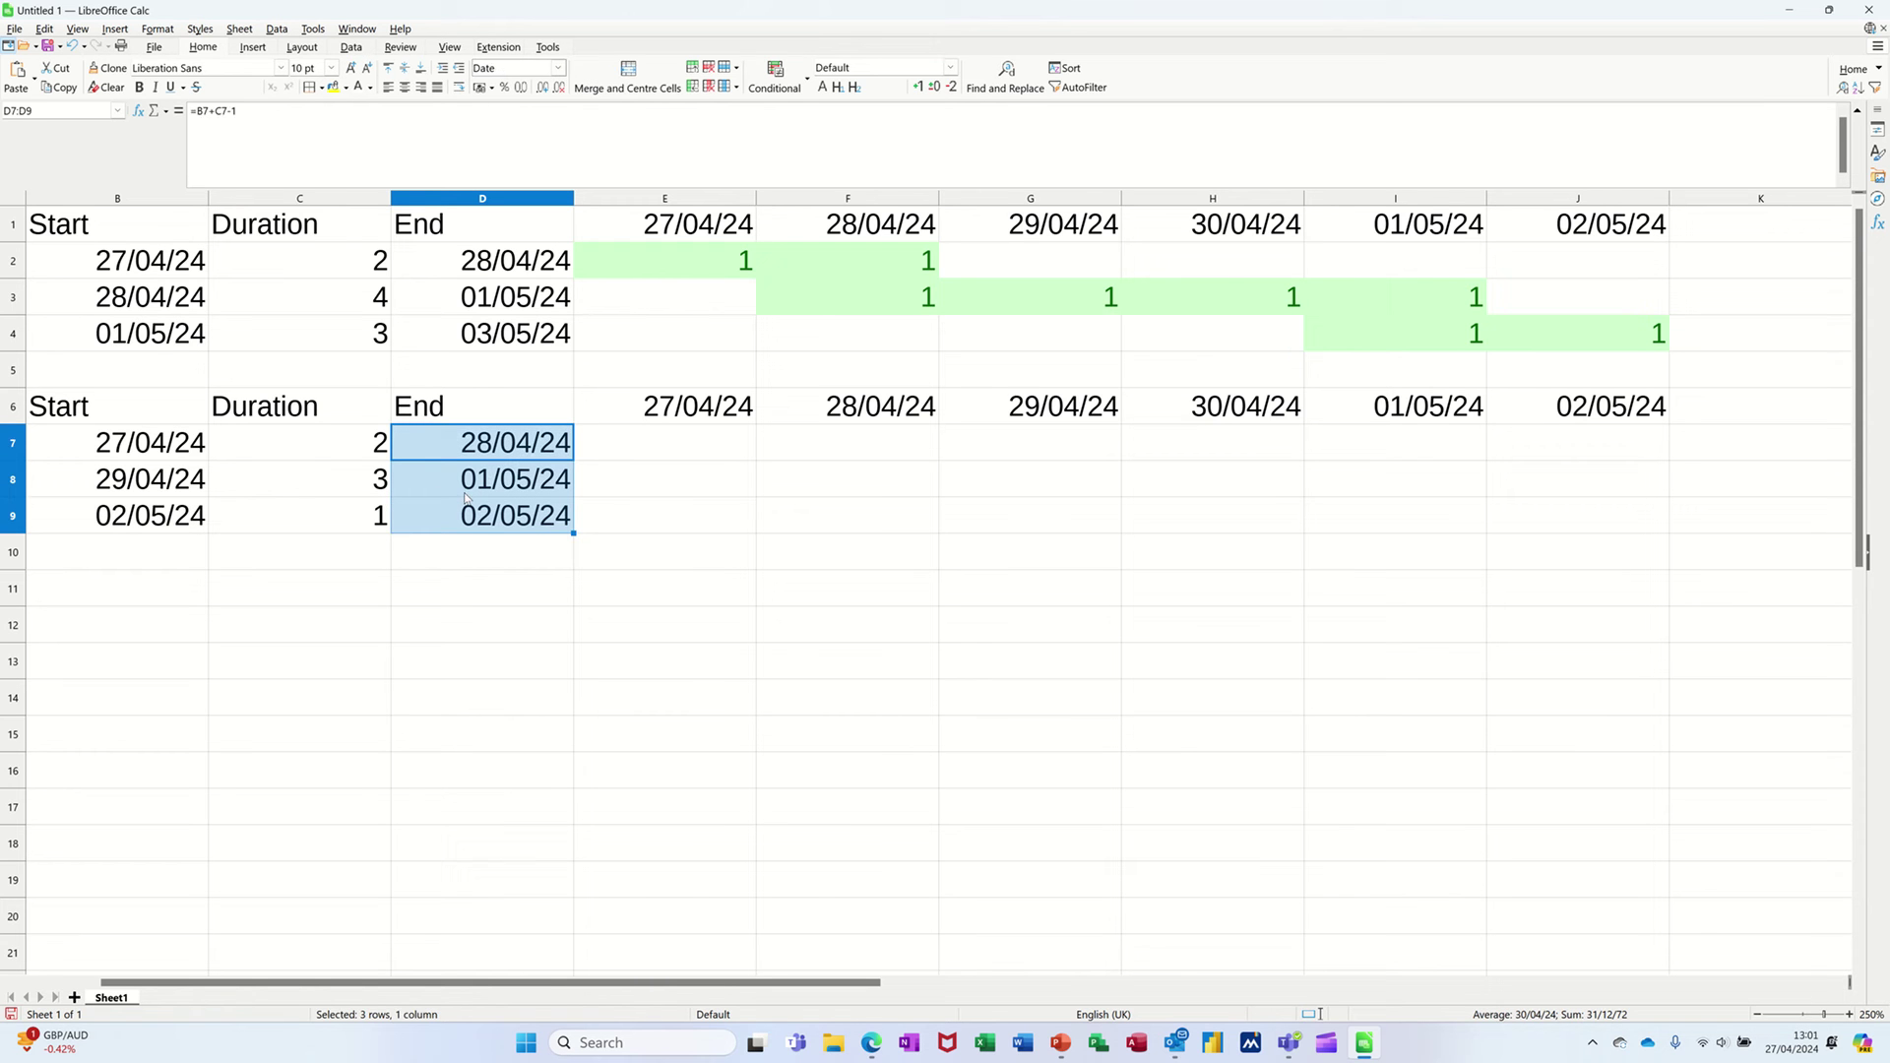
- Enter =IF(AND(E6>=B7,E6<=D7),1,0) in E7 to flag Task 1's dates
click(645, 440)
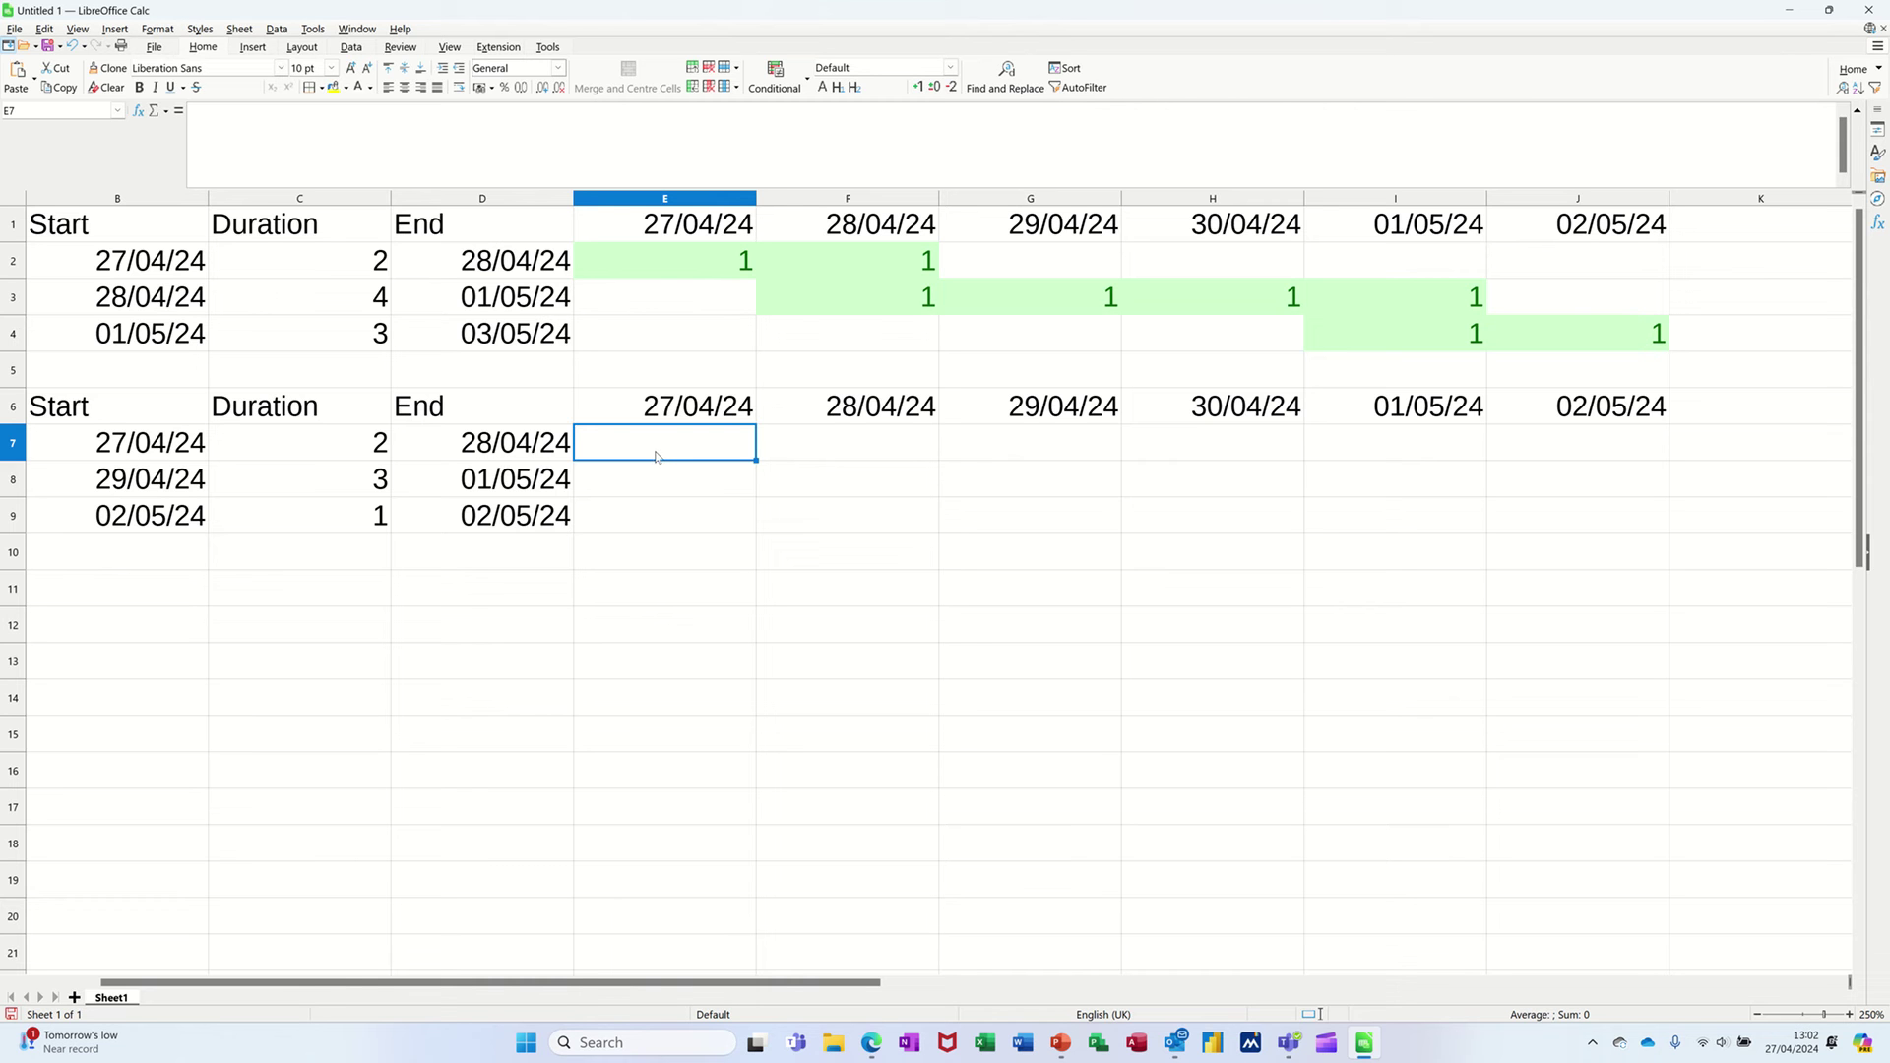
text(=i)
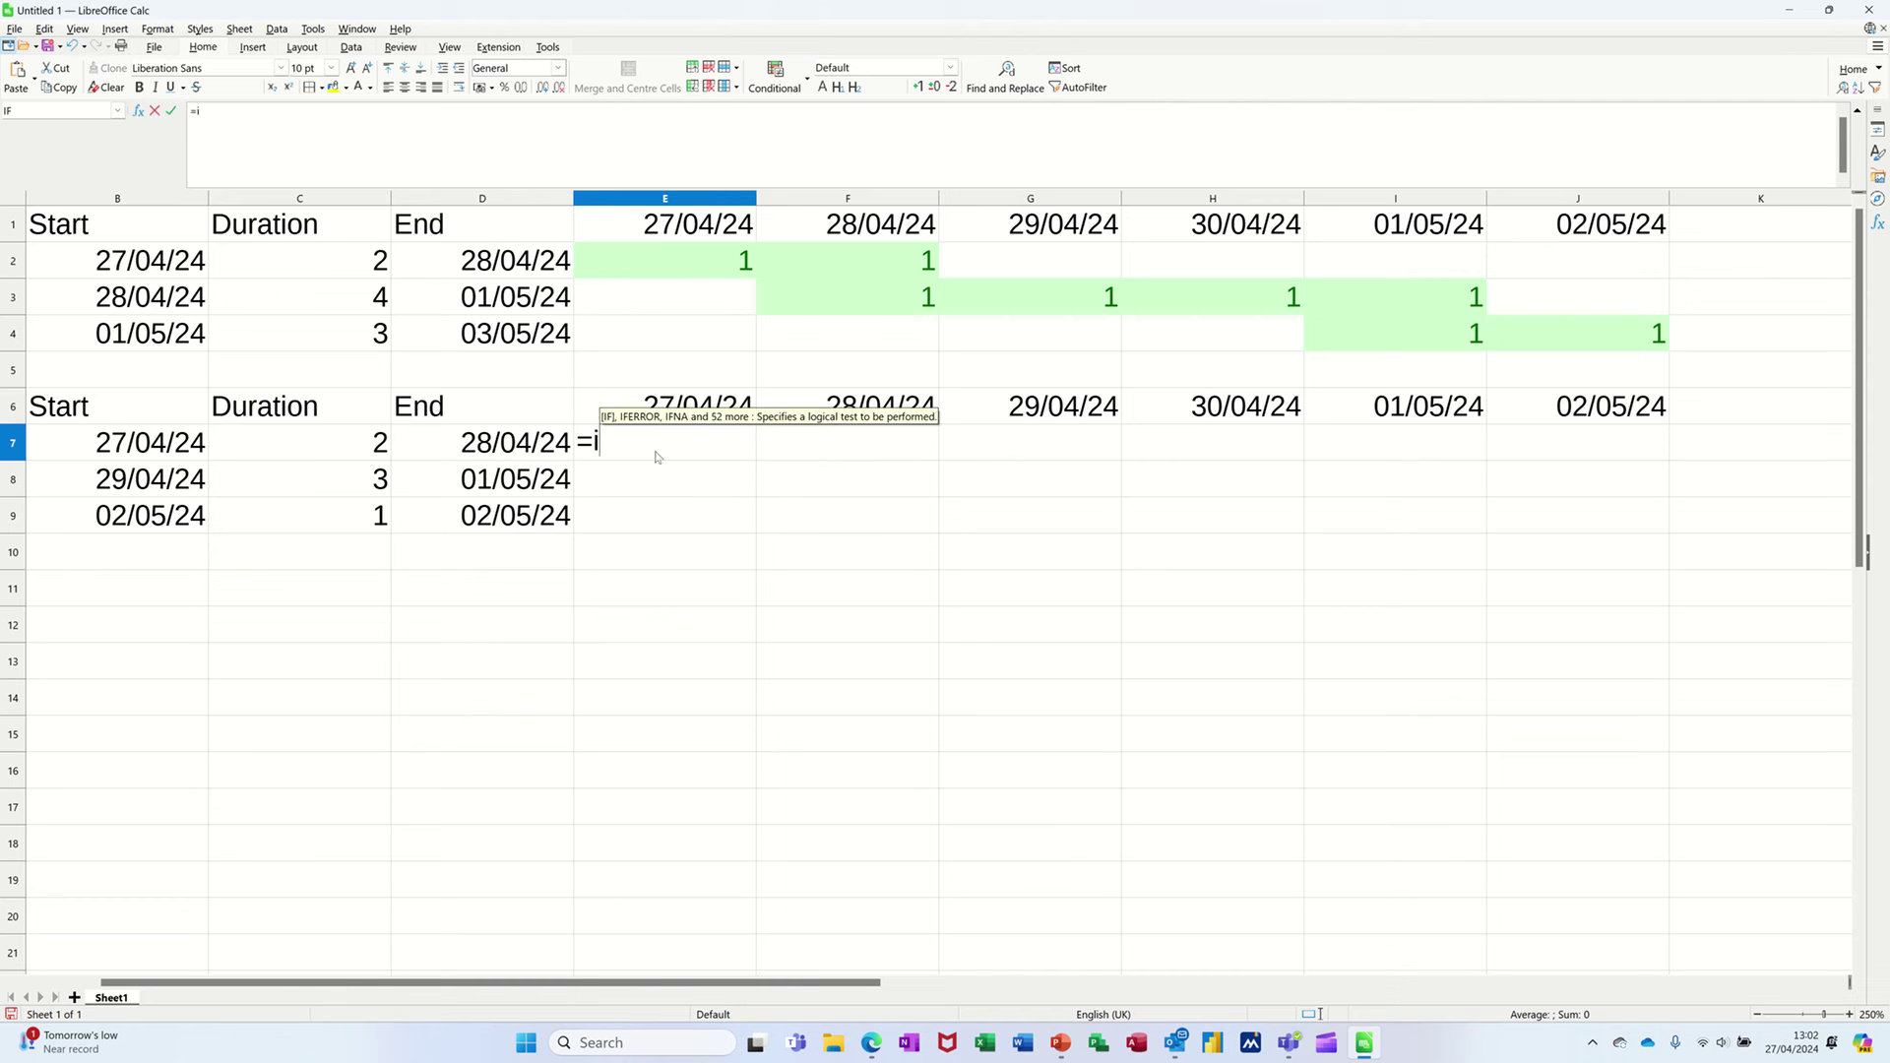
text(f()
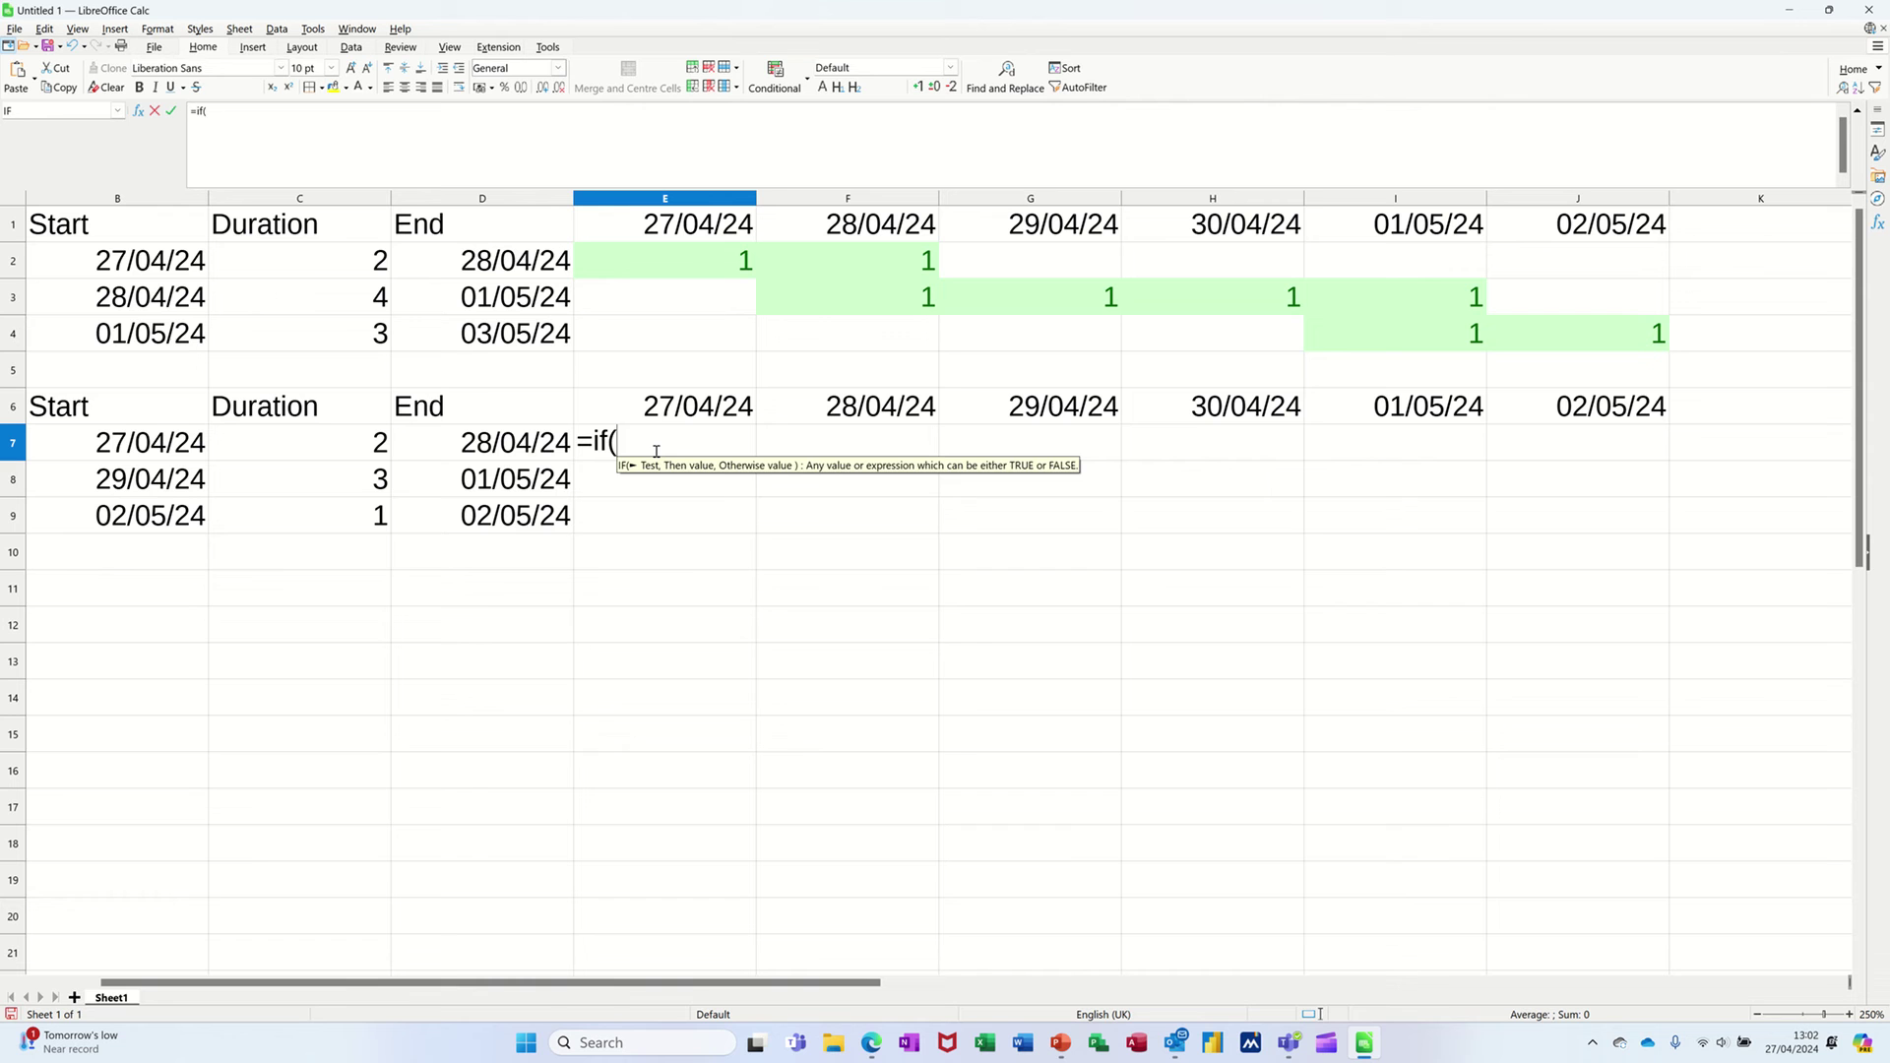
text(and()
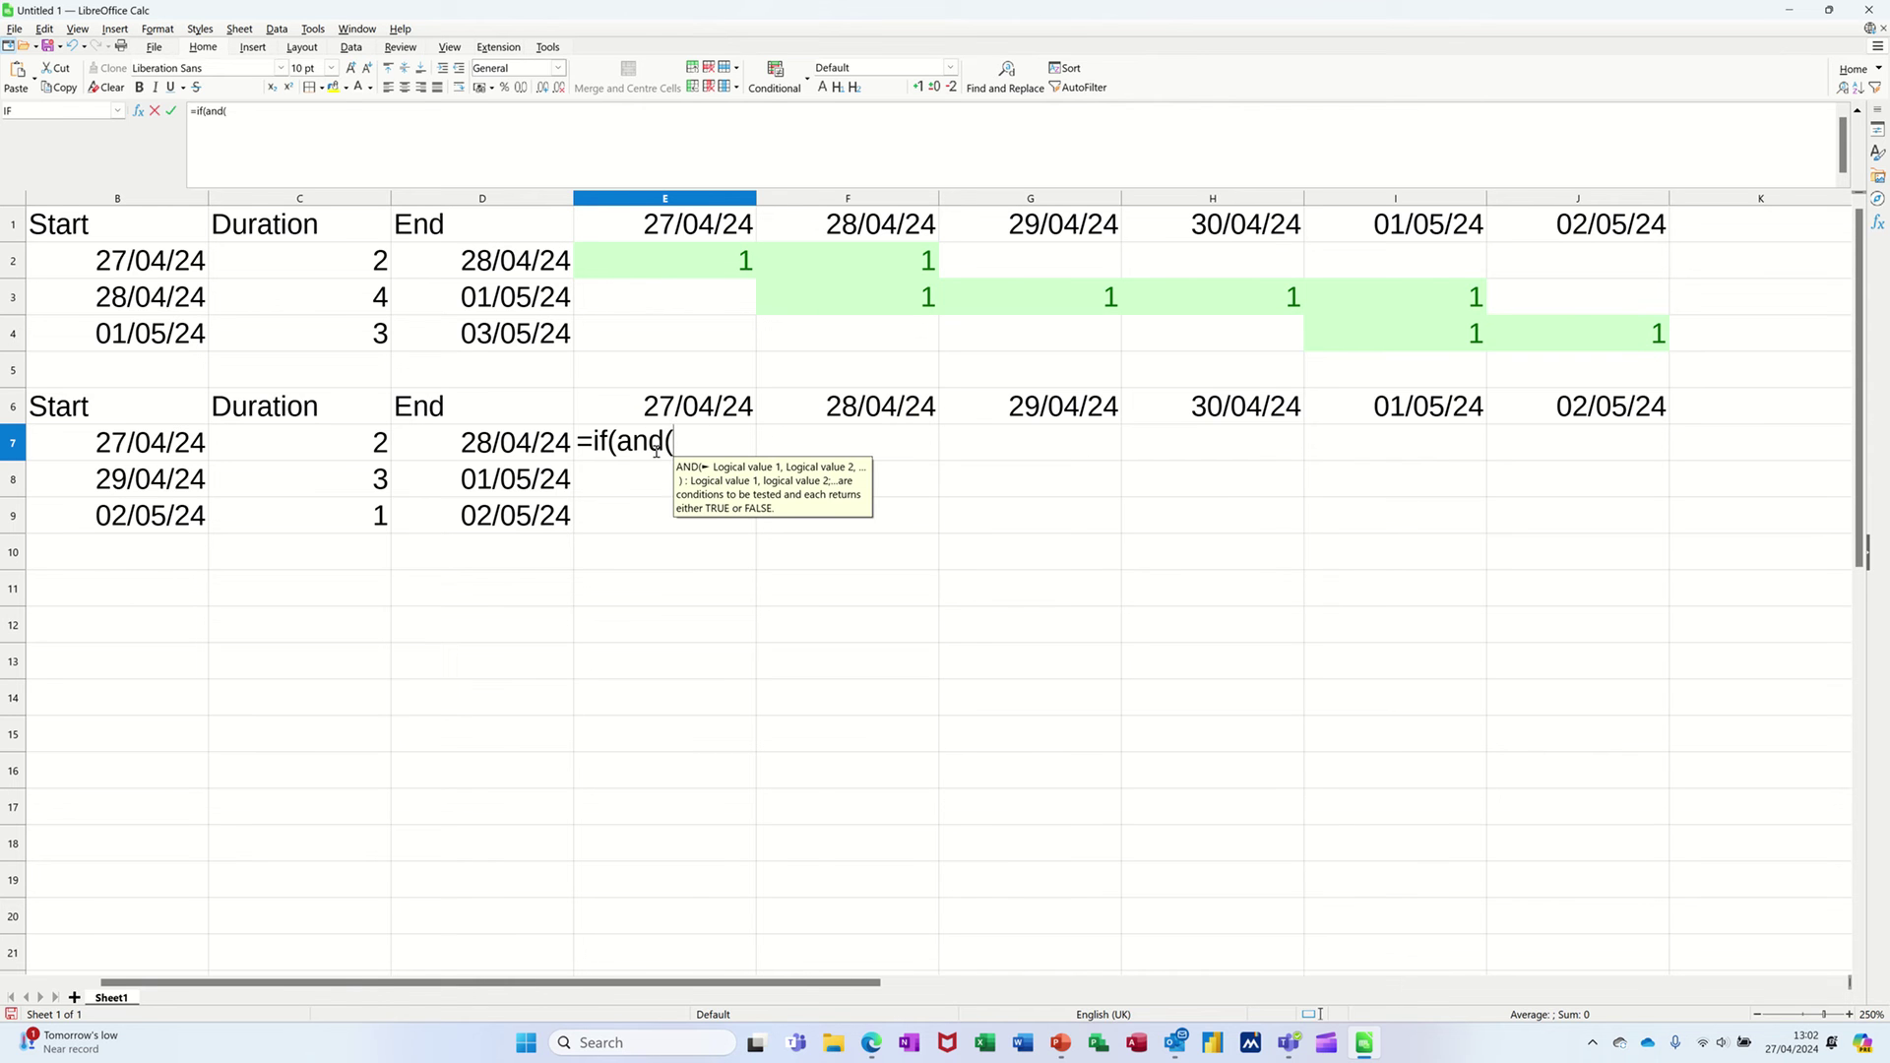
click(701, 409)
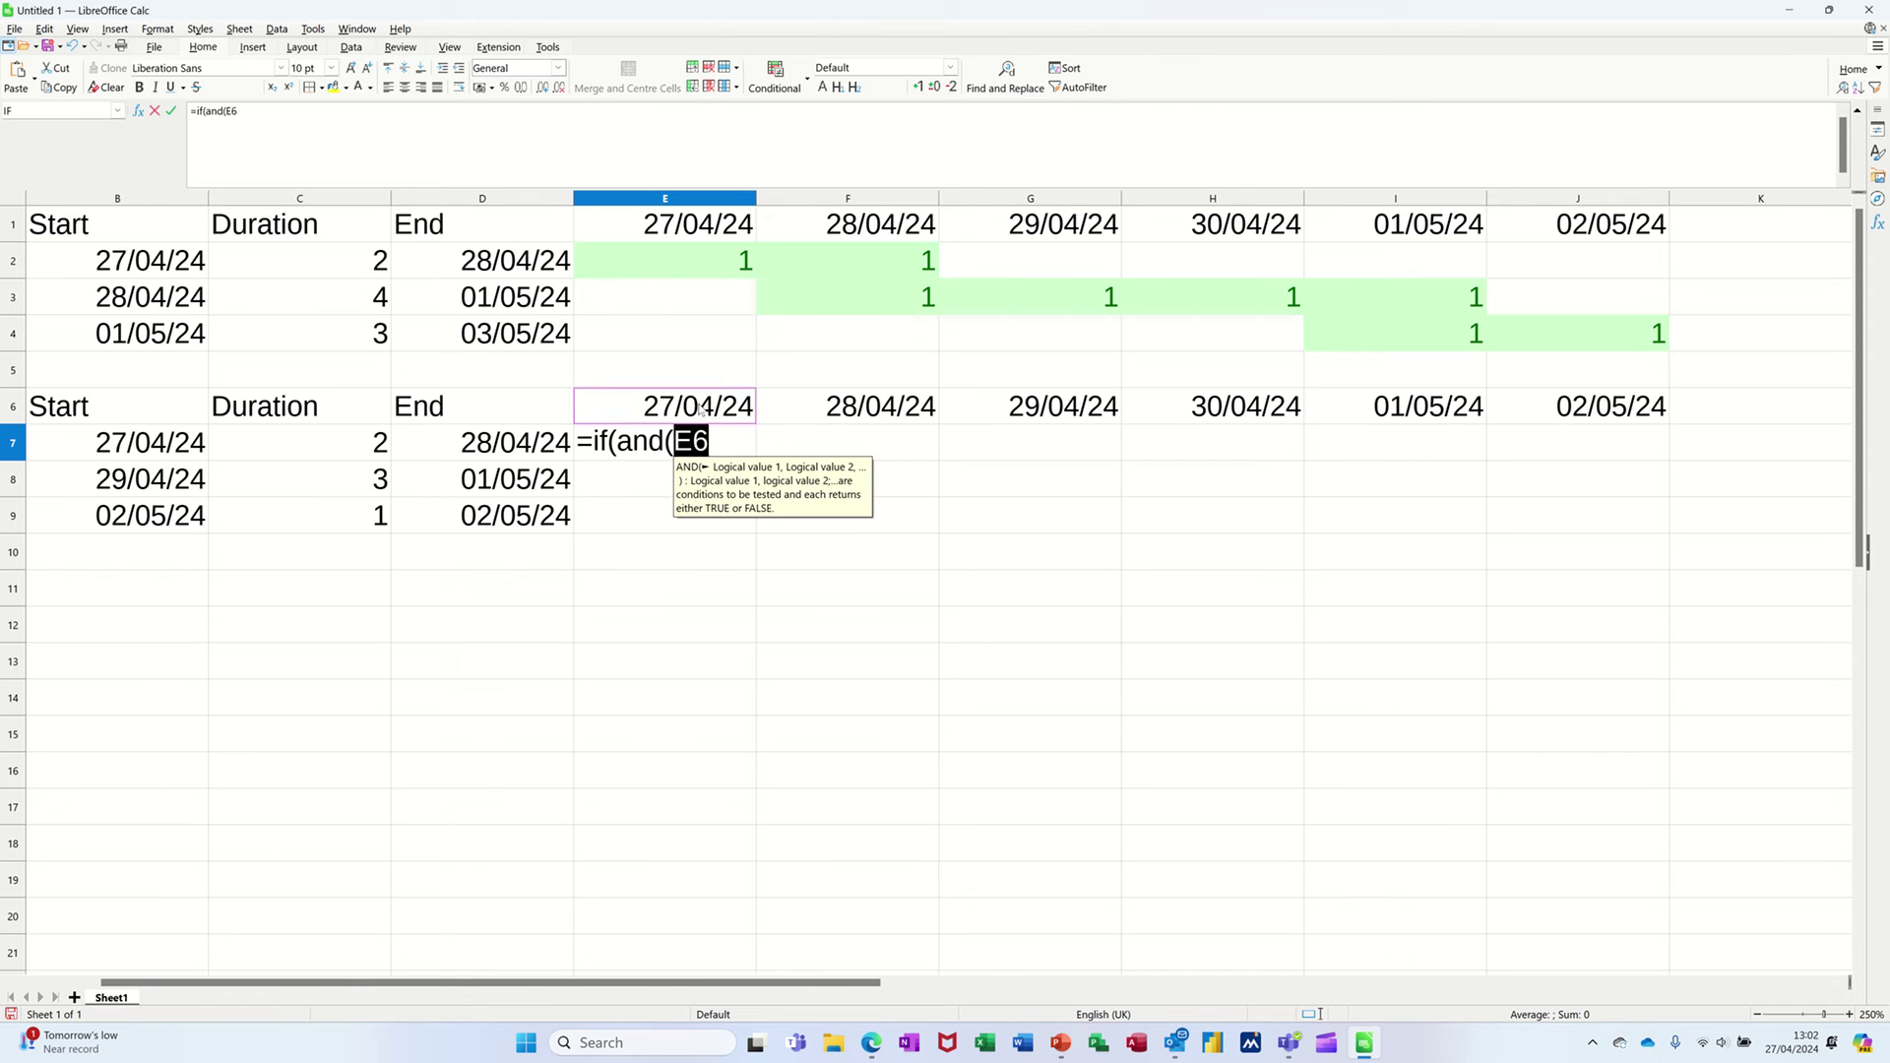
text(>=)
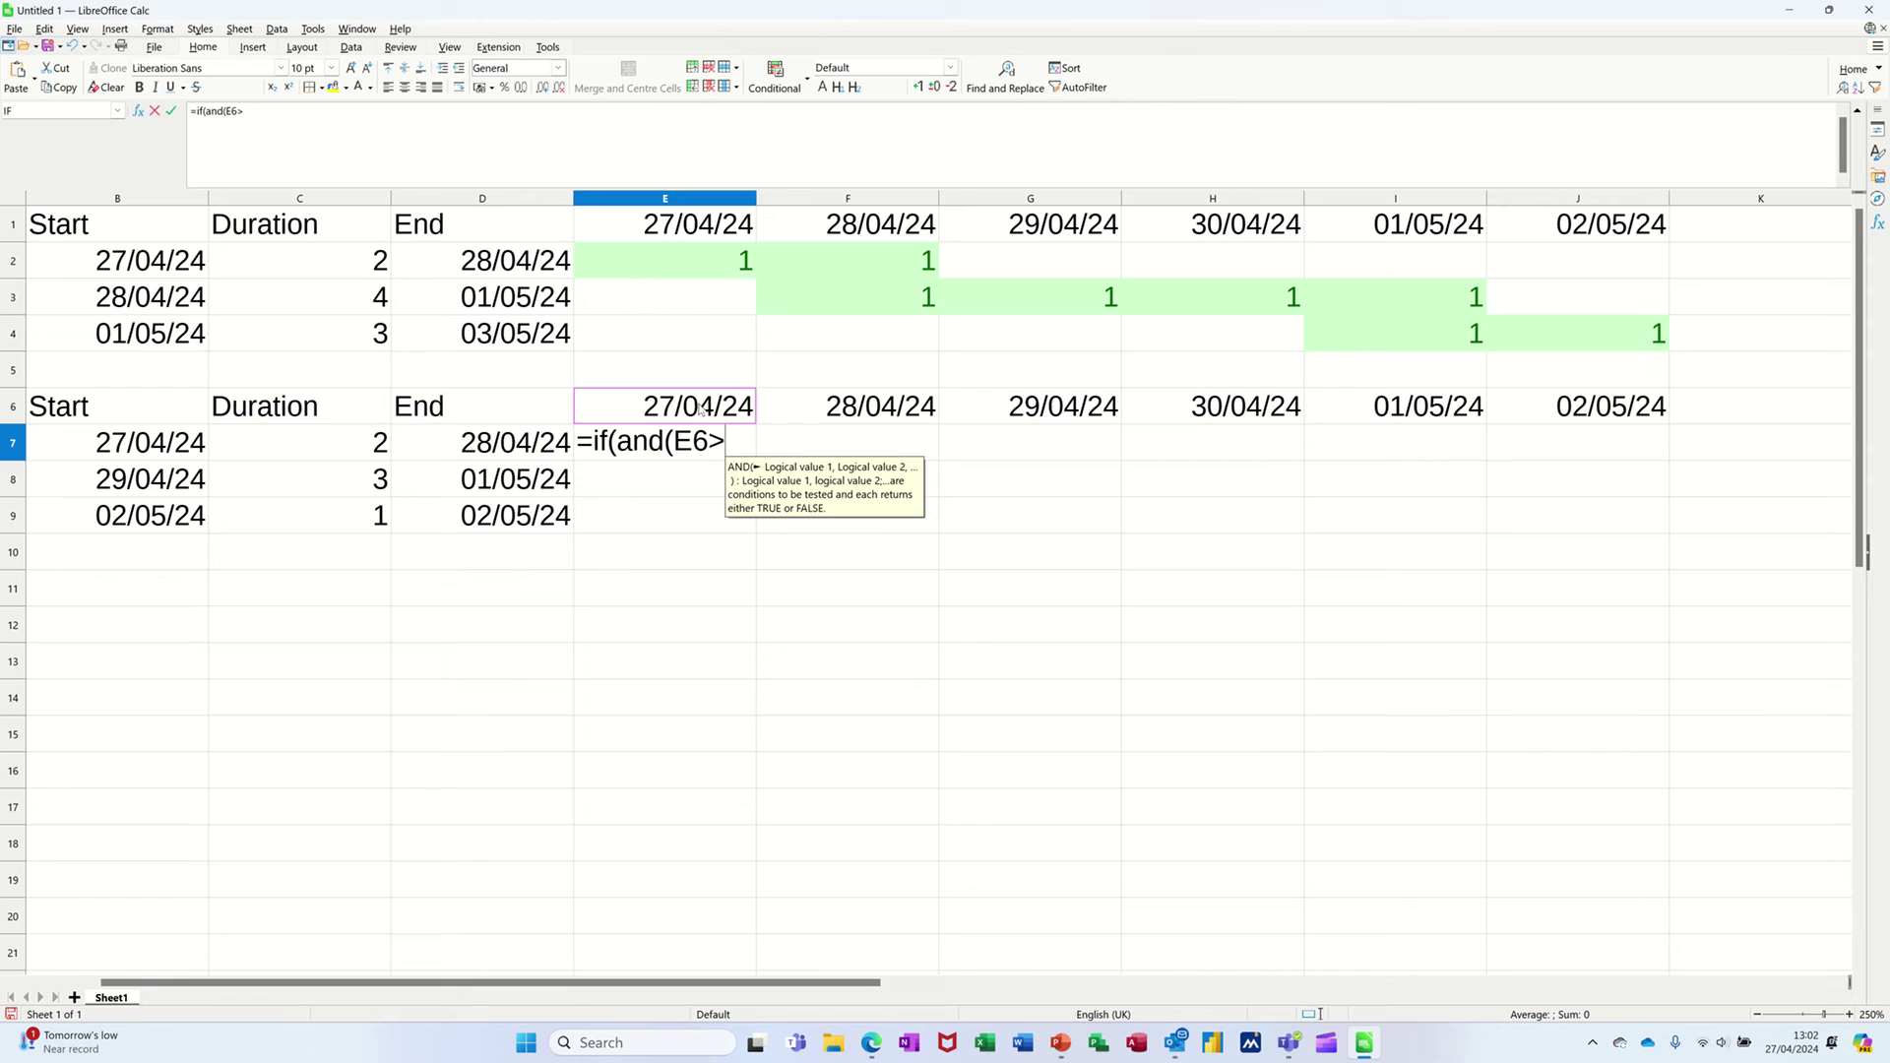
click(146, 445)
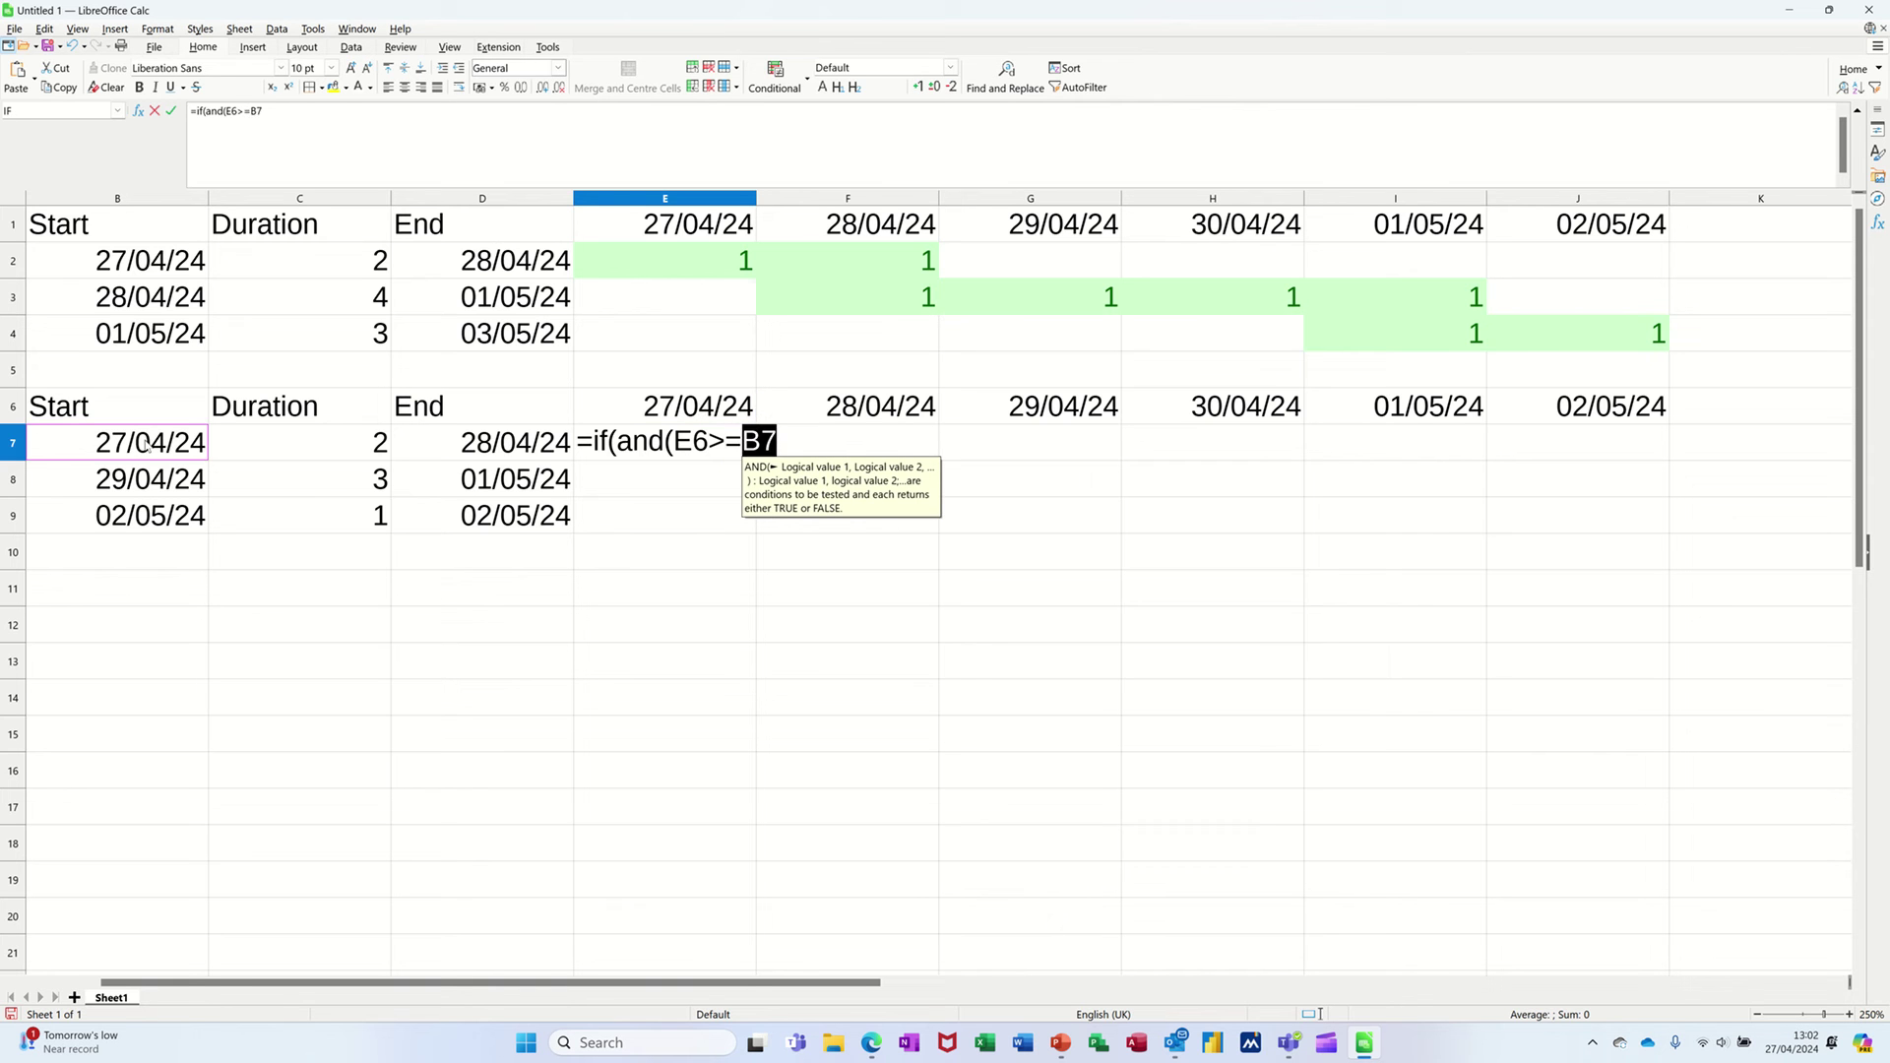
text(,)
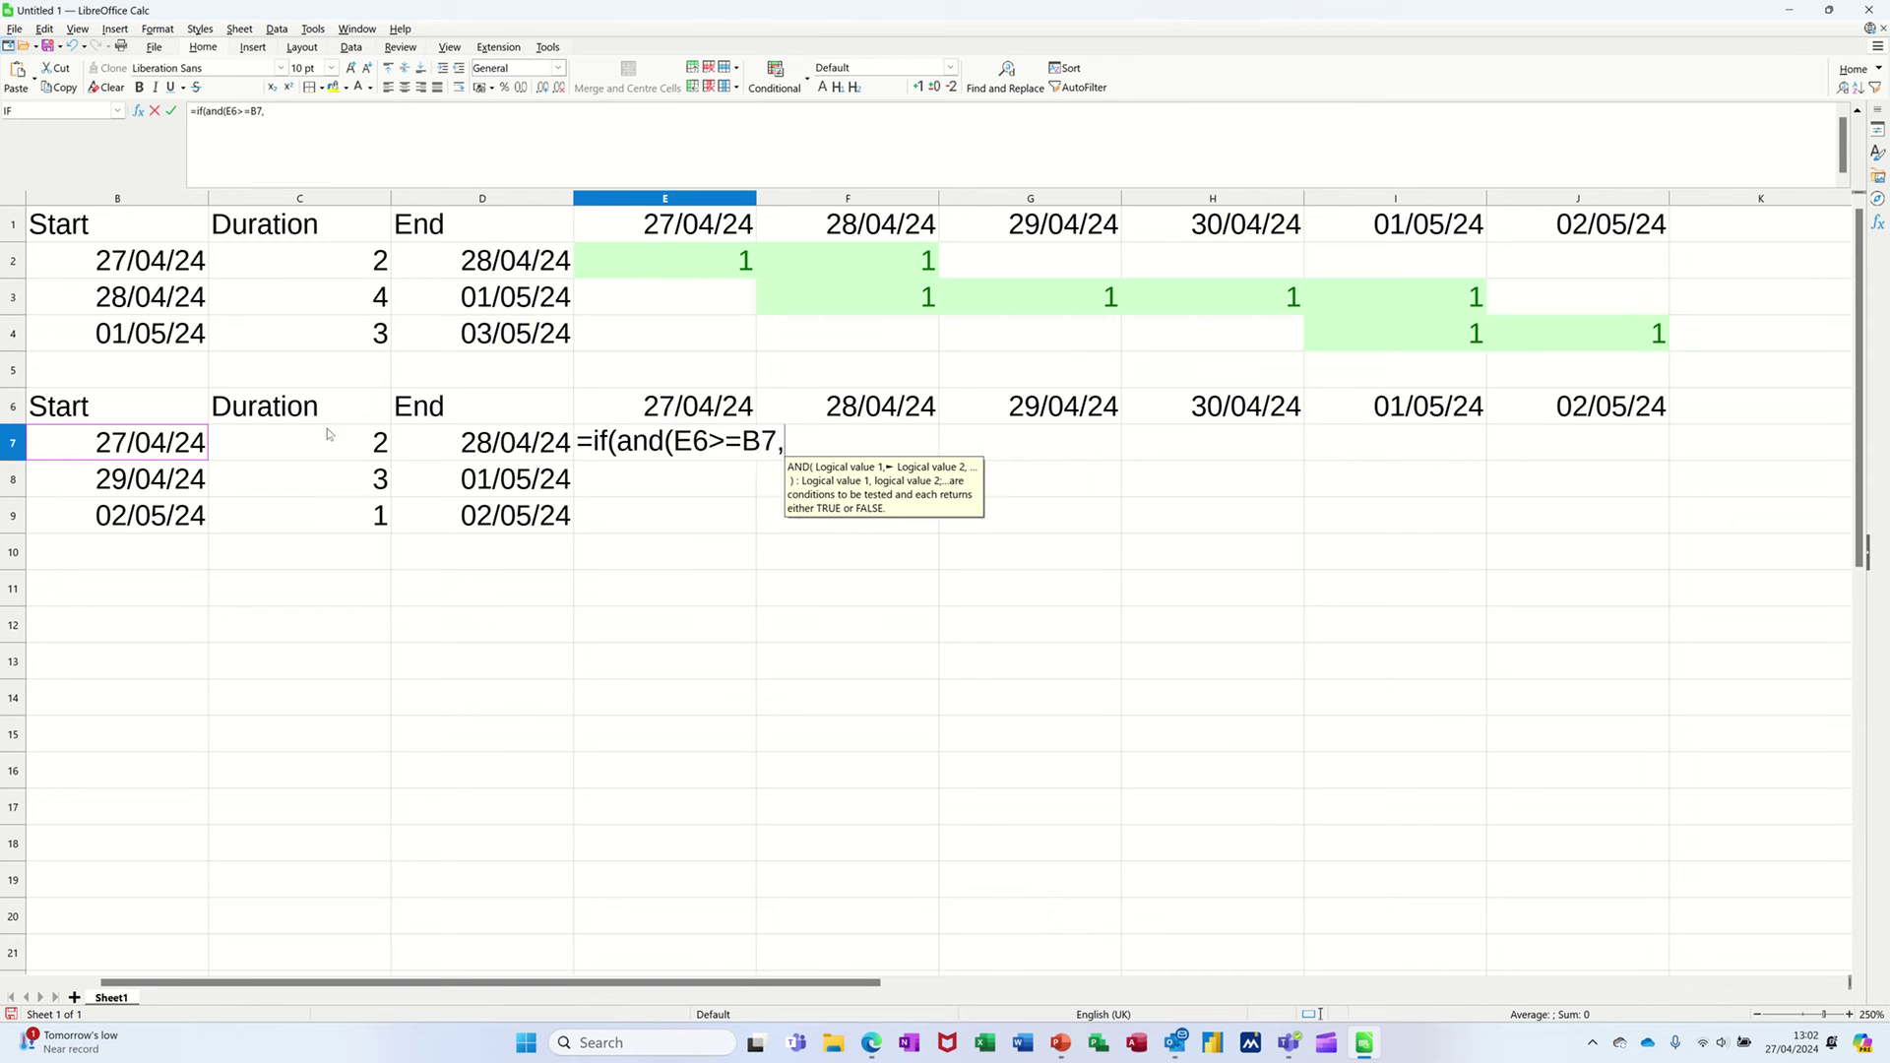
click(654, 408)
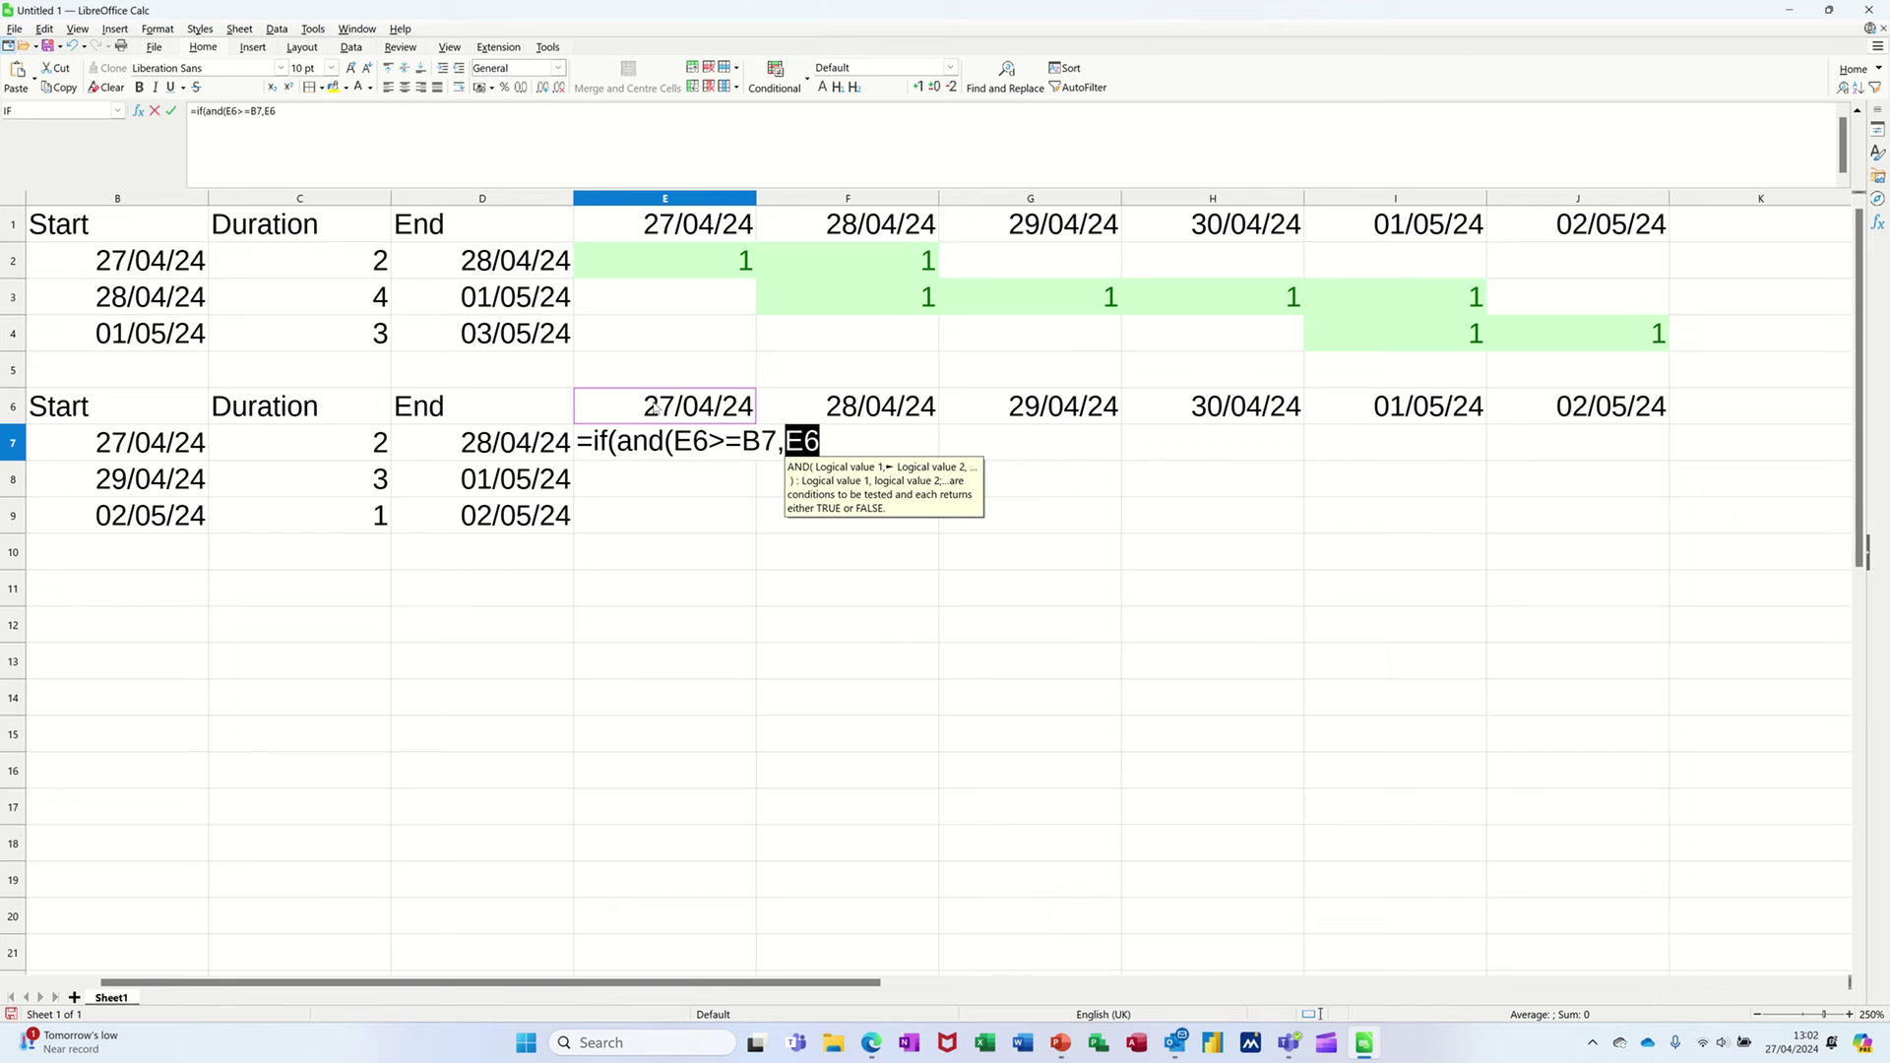
text(<=)
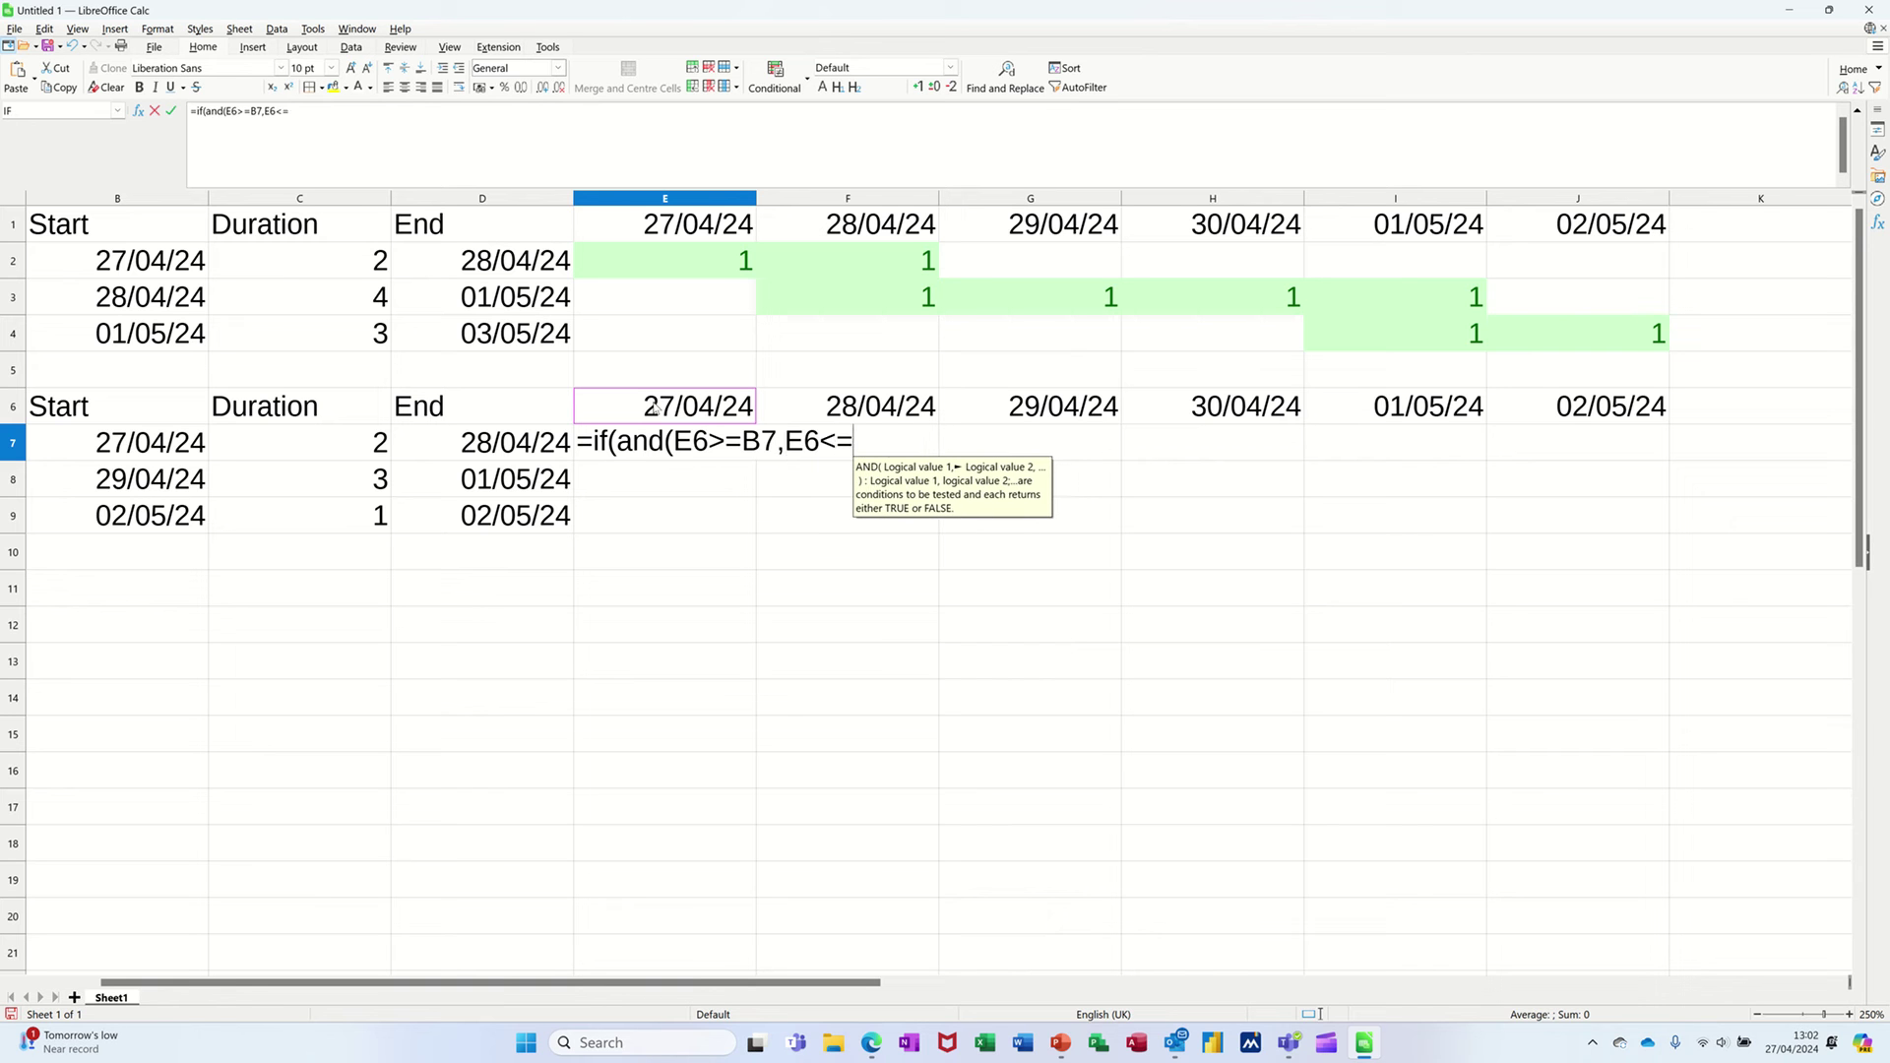
click(505, 453)
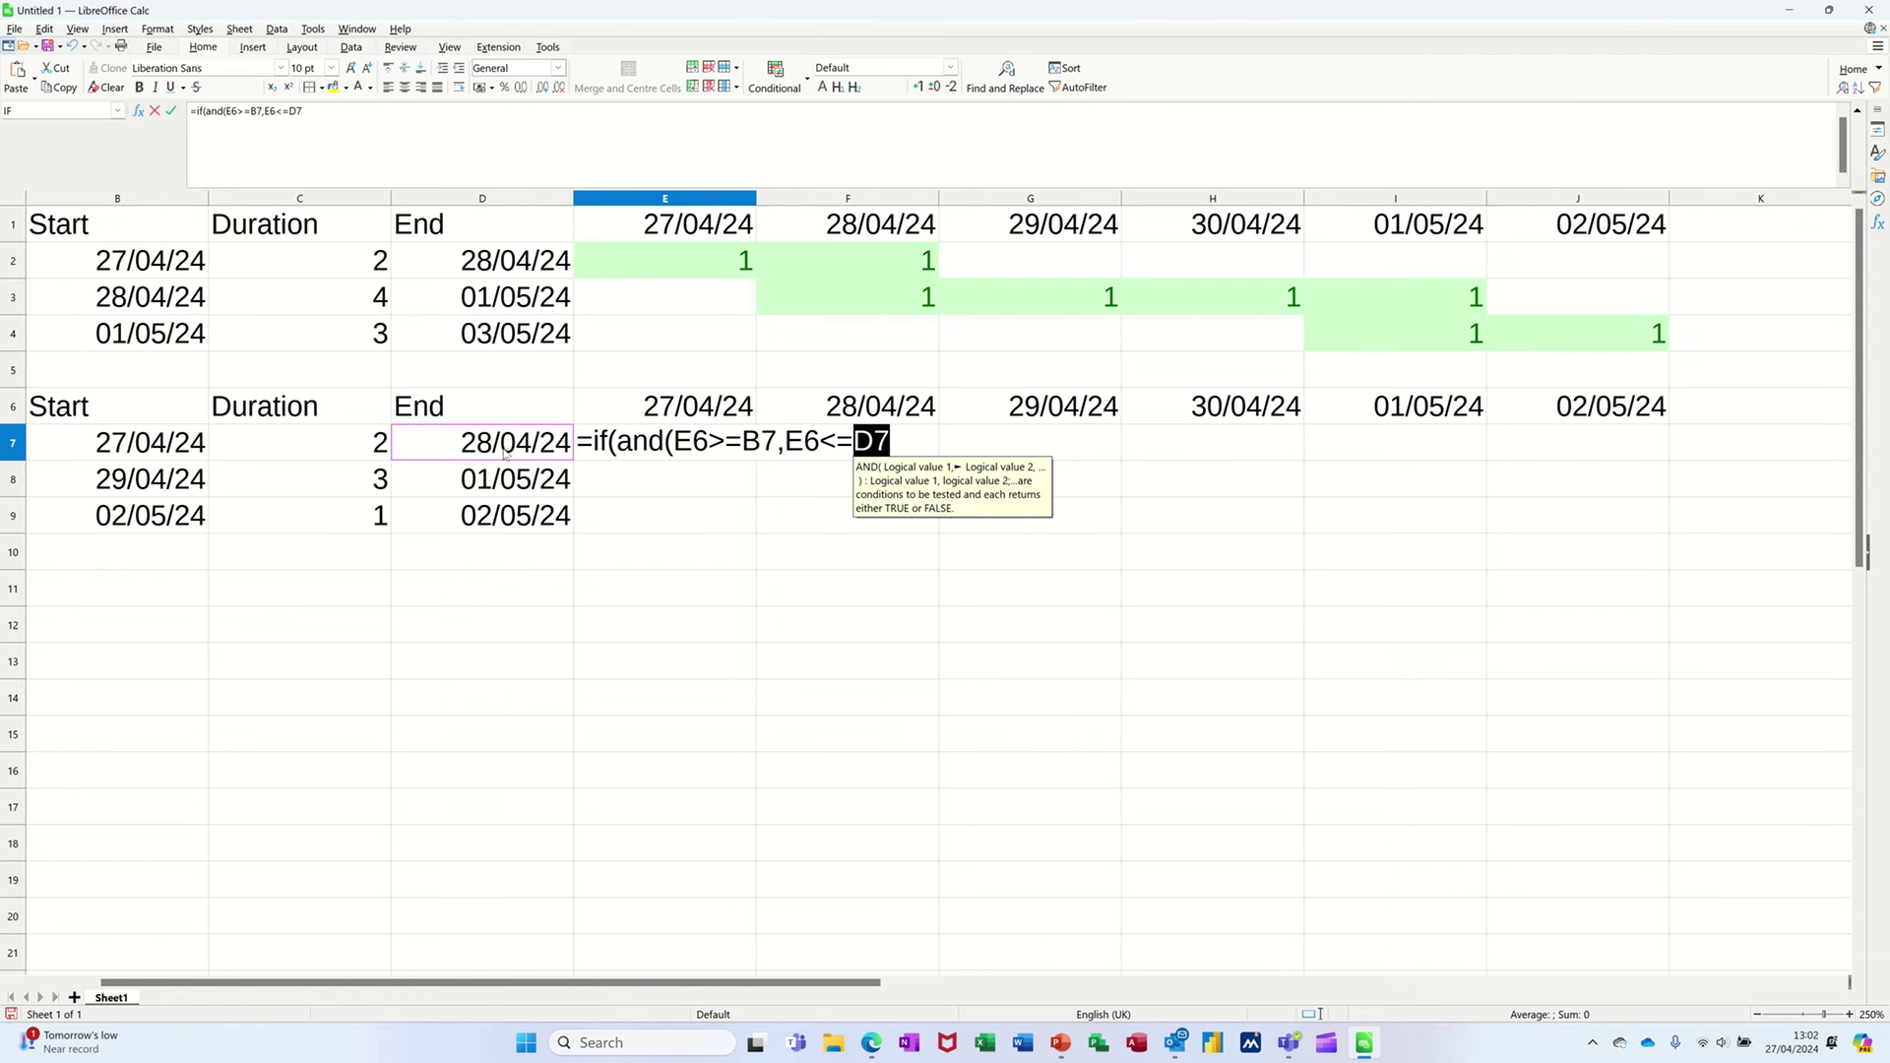
text())
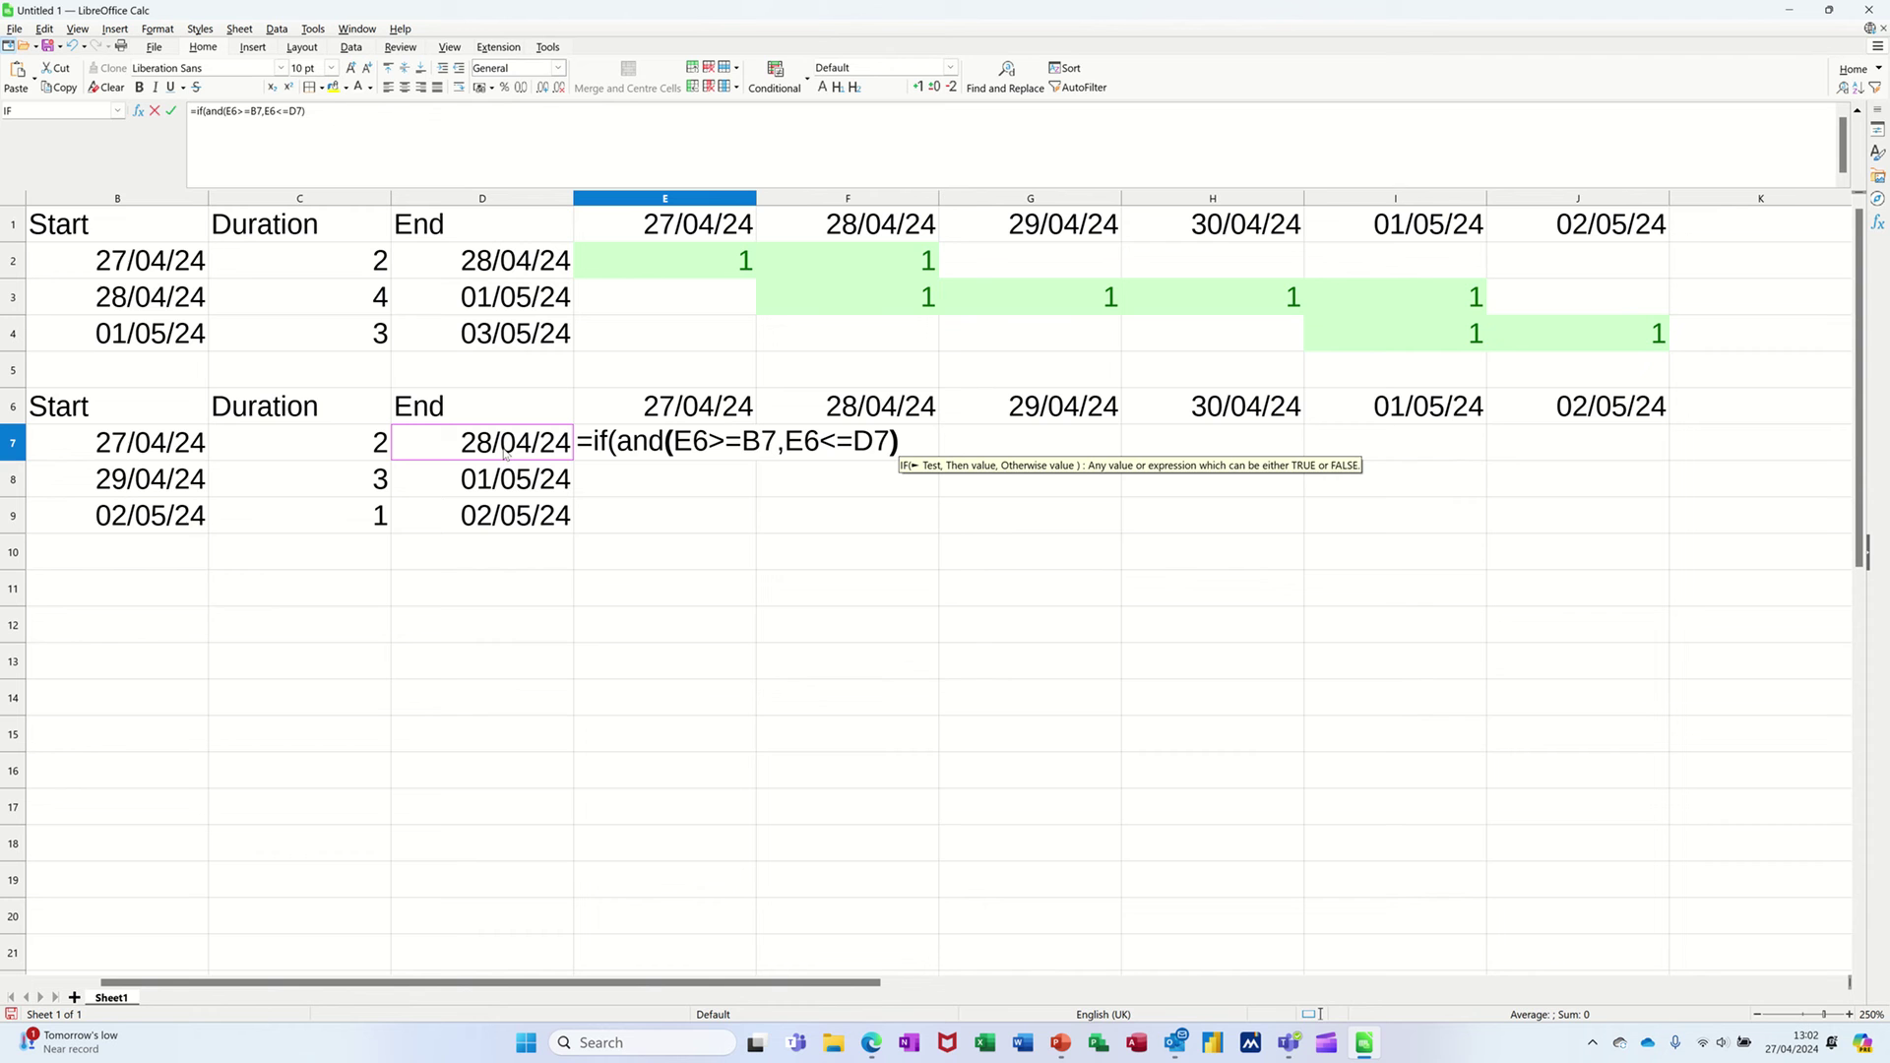
text(,)
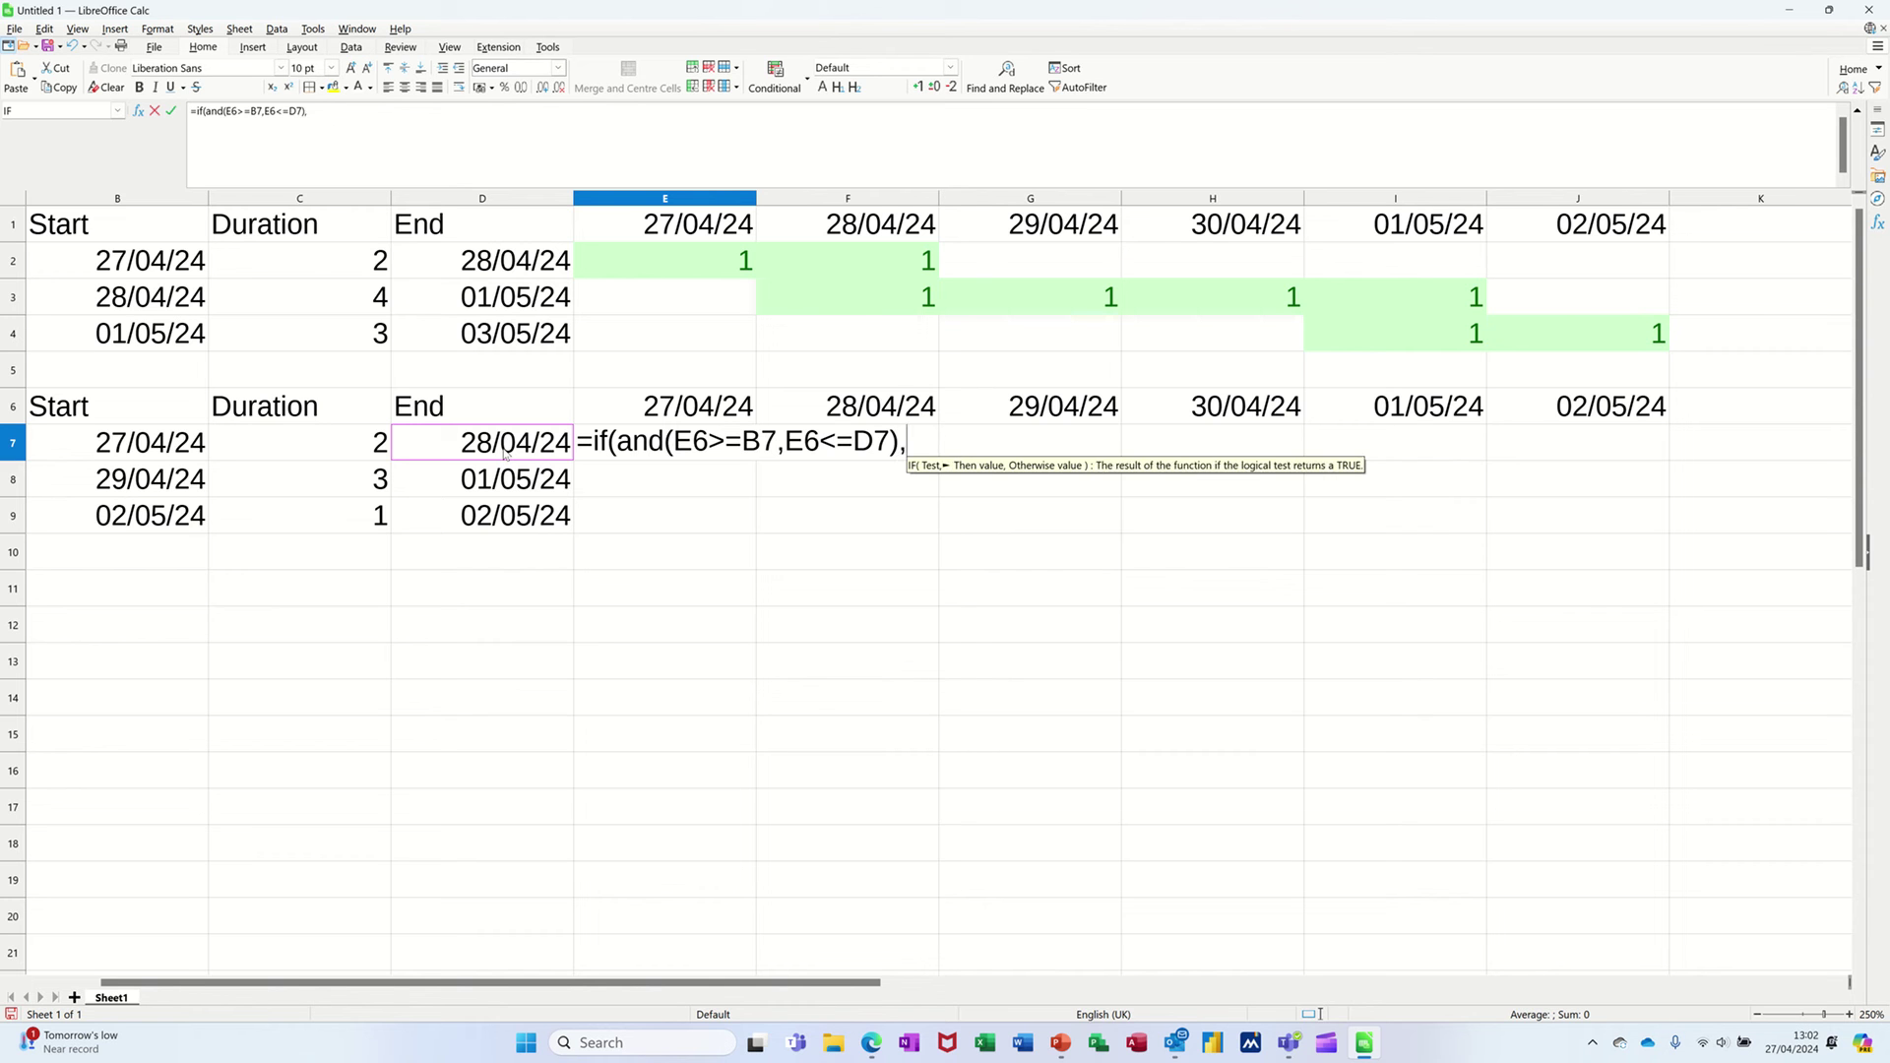
text(1)
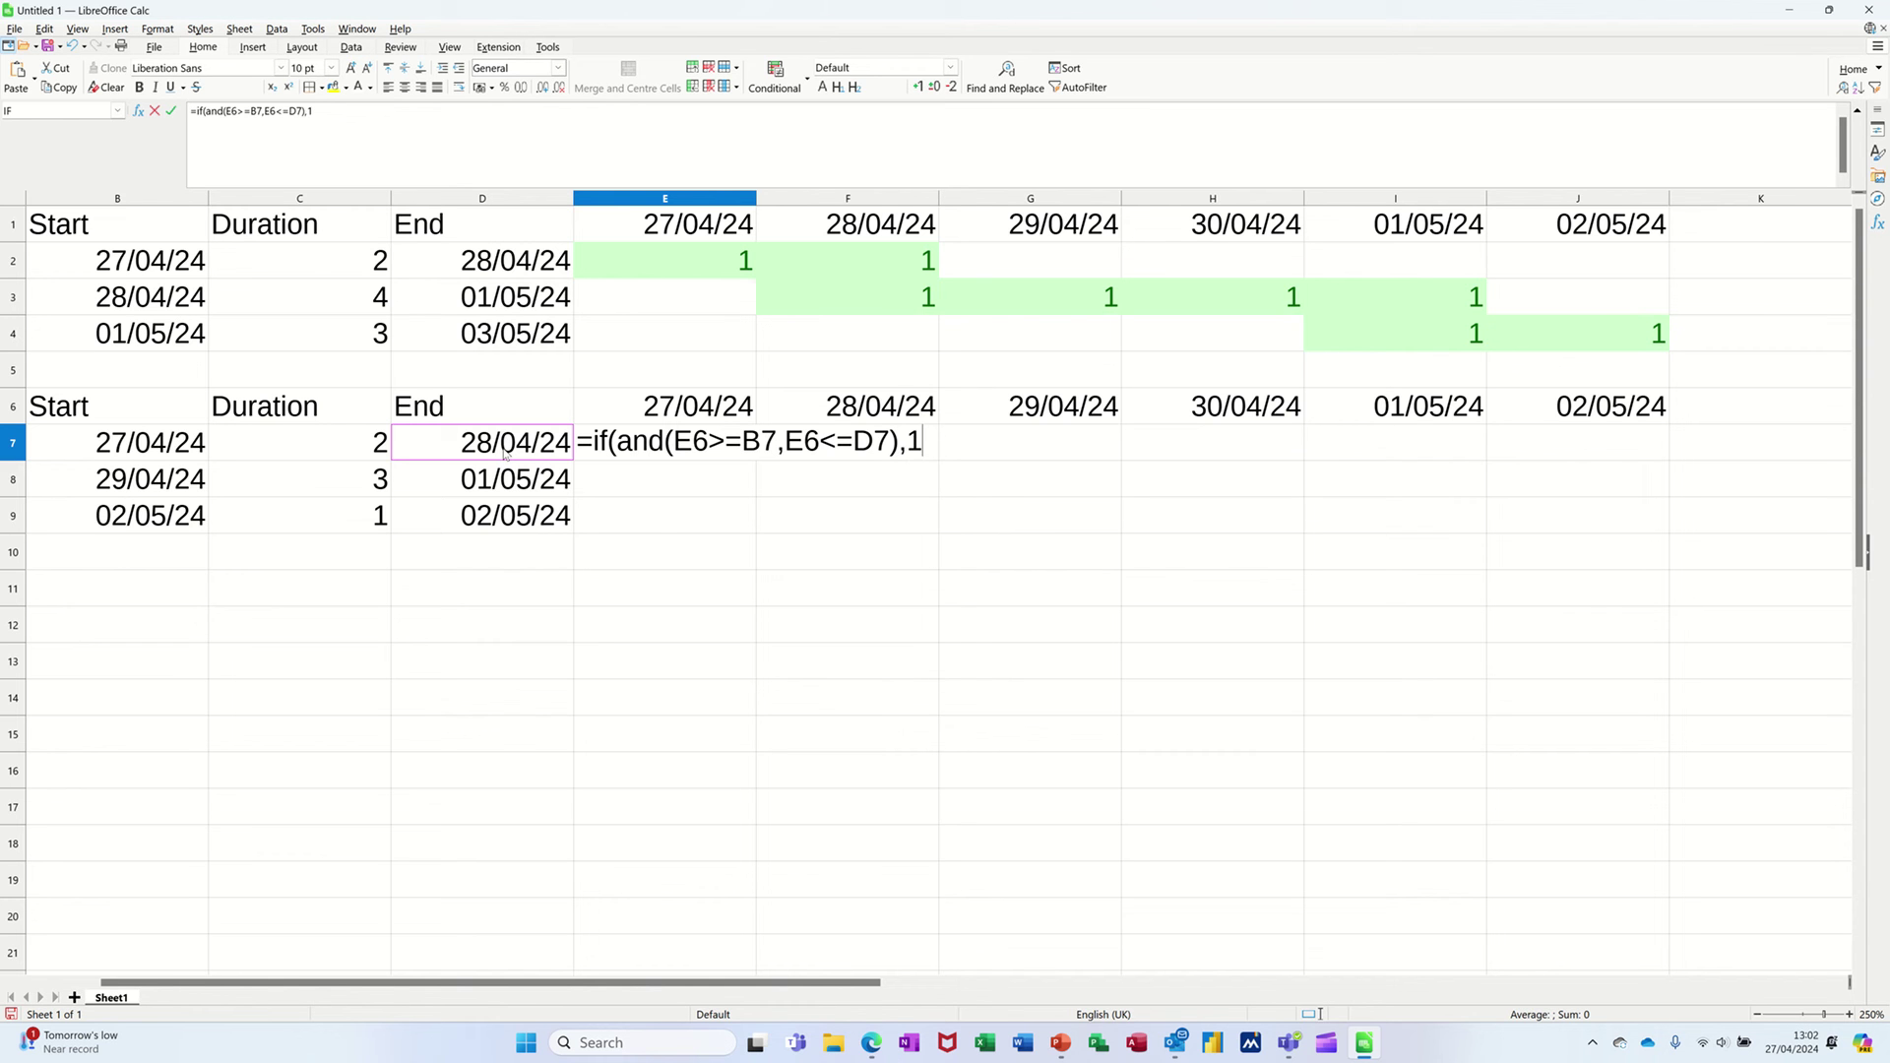
text(,0))
click(171, 110)
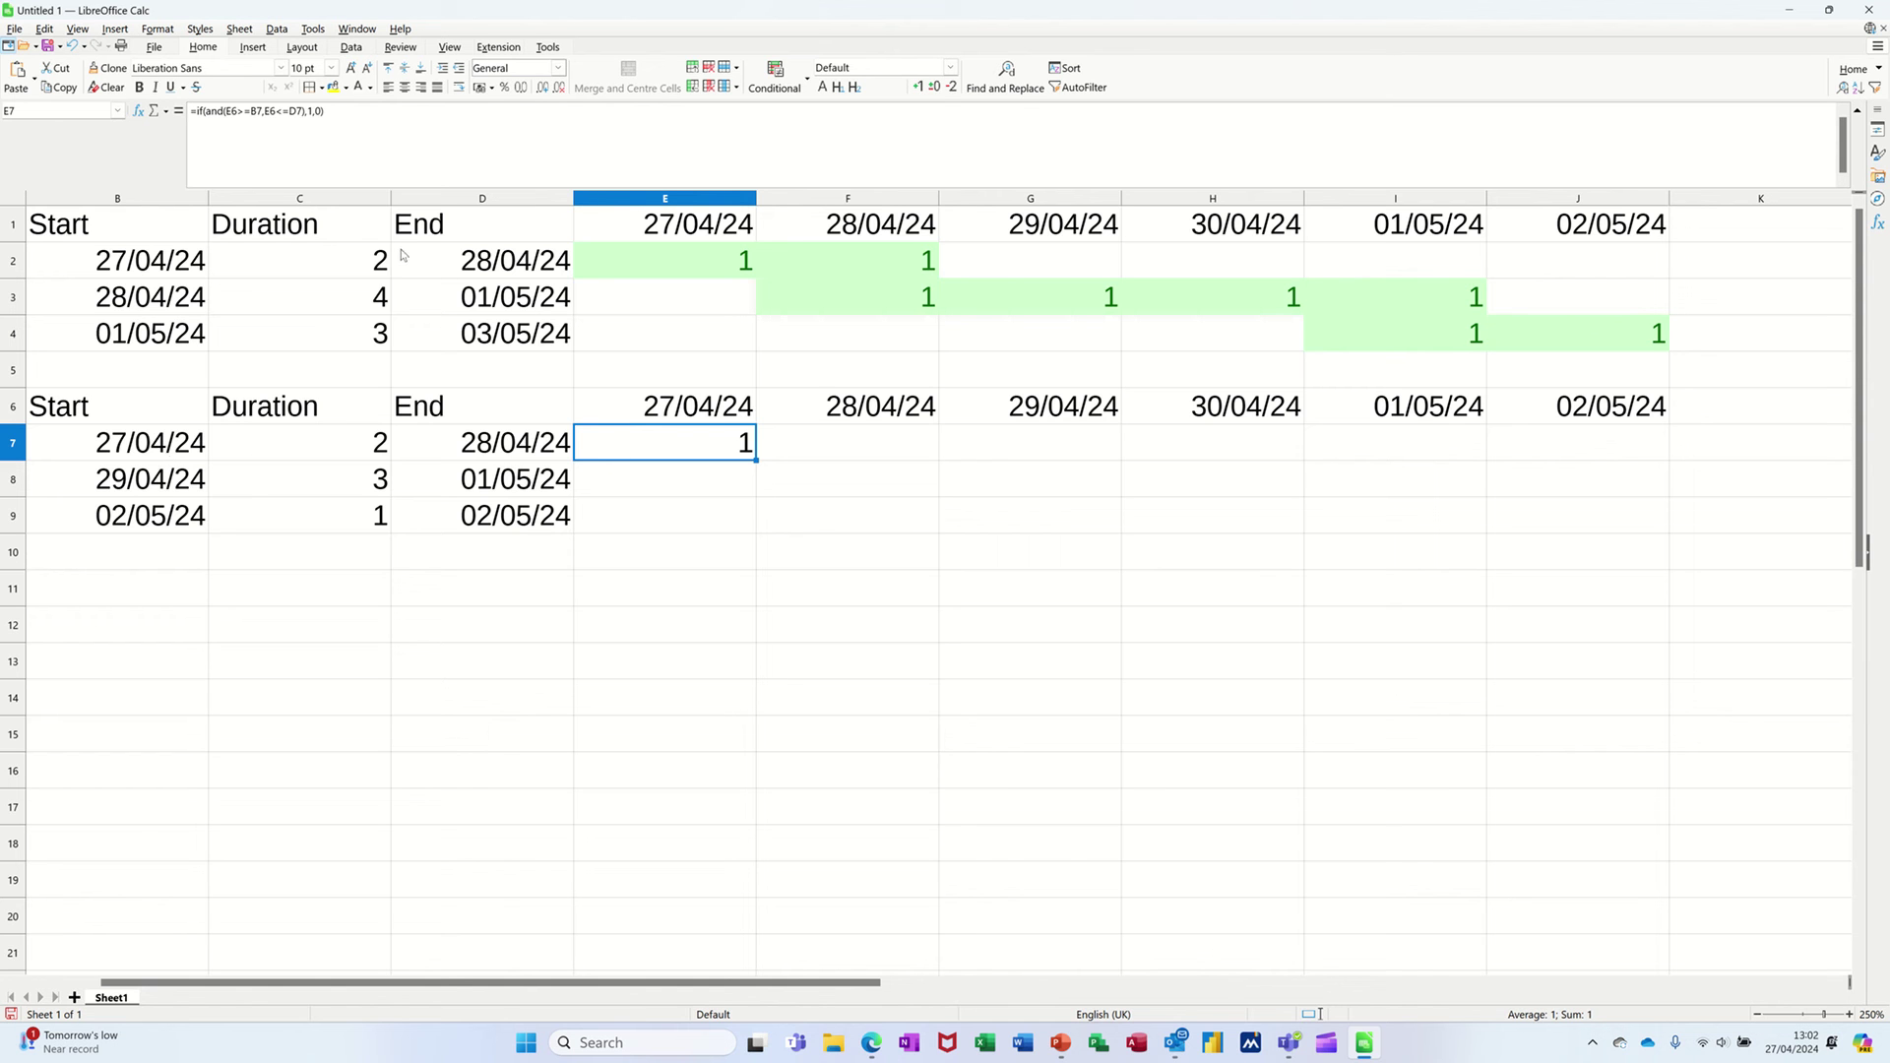
- Change E7's formula to use absolute references $B$7 and $D$7
double_click(626, 439)
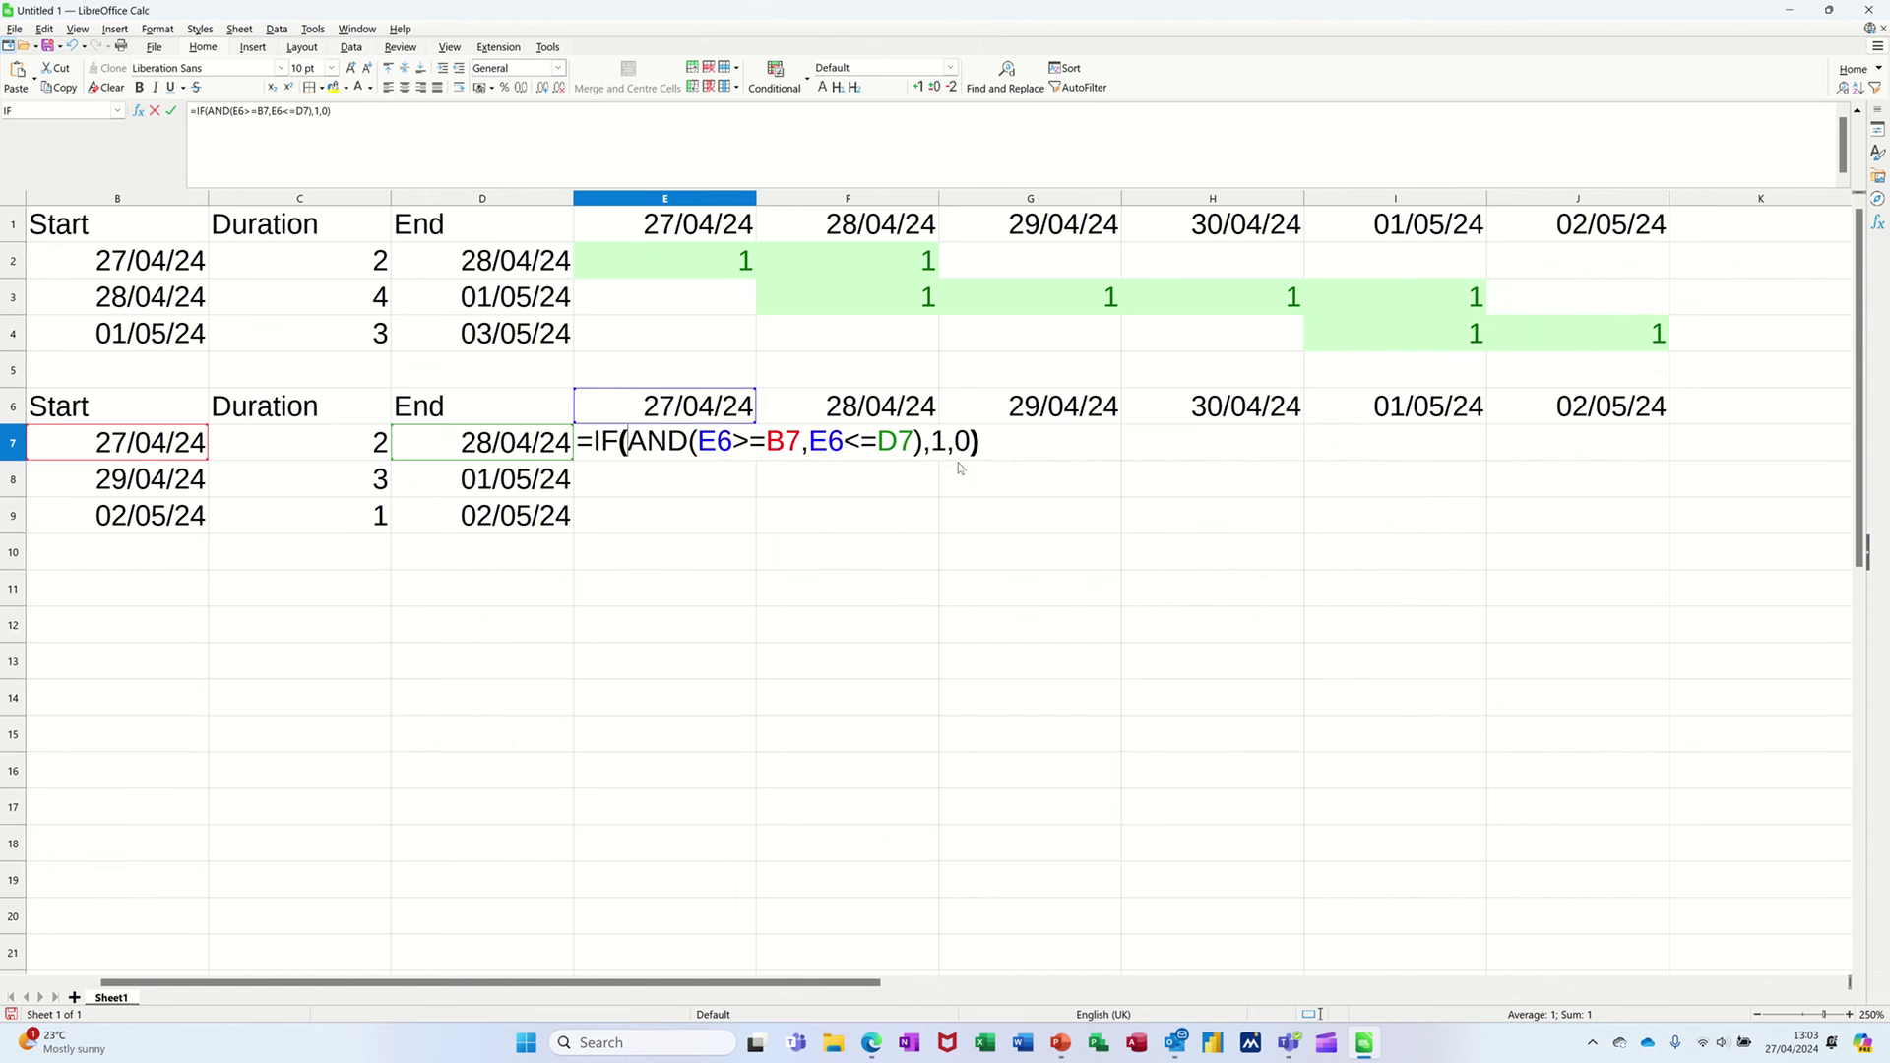
click(780, 443)
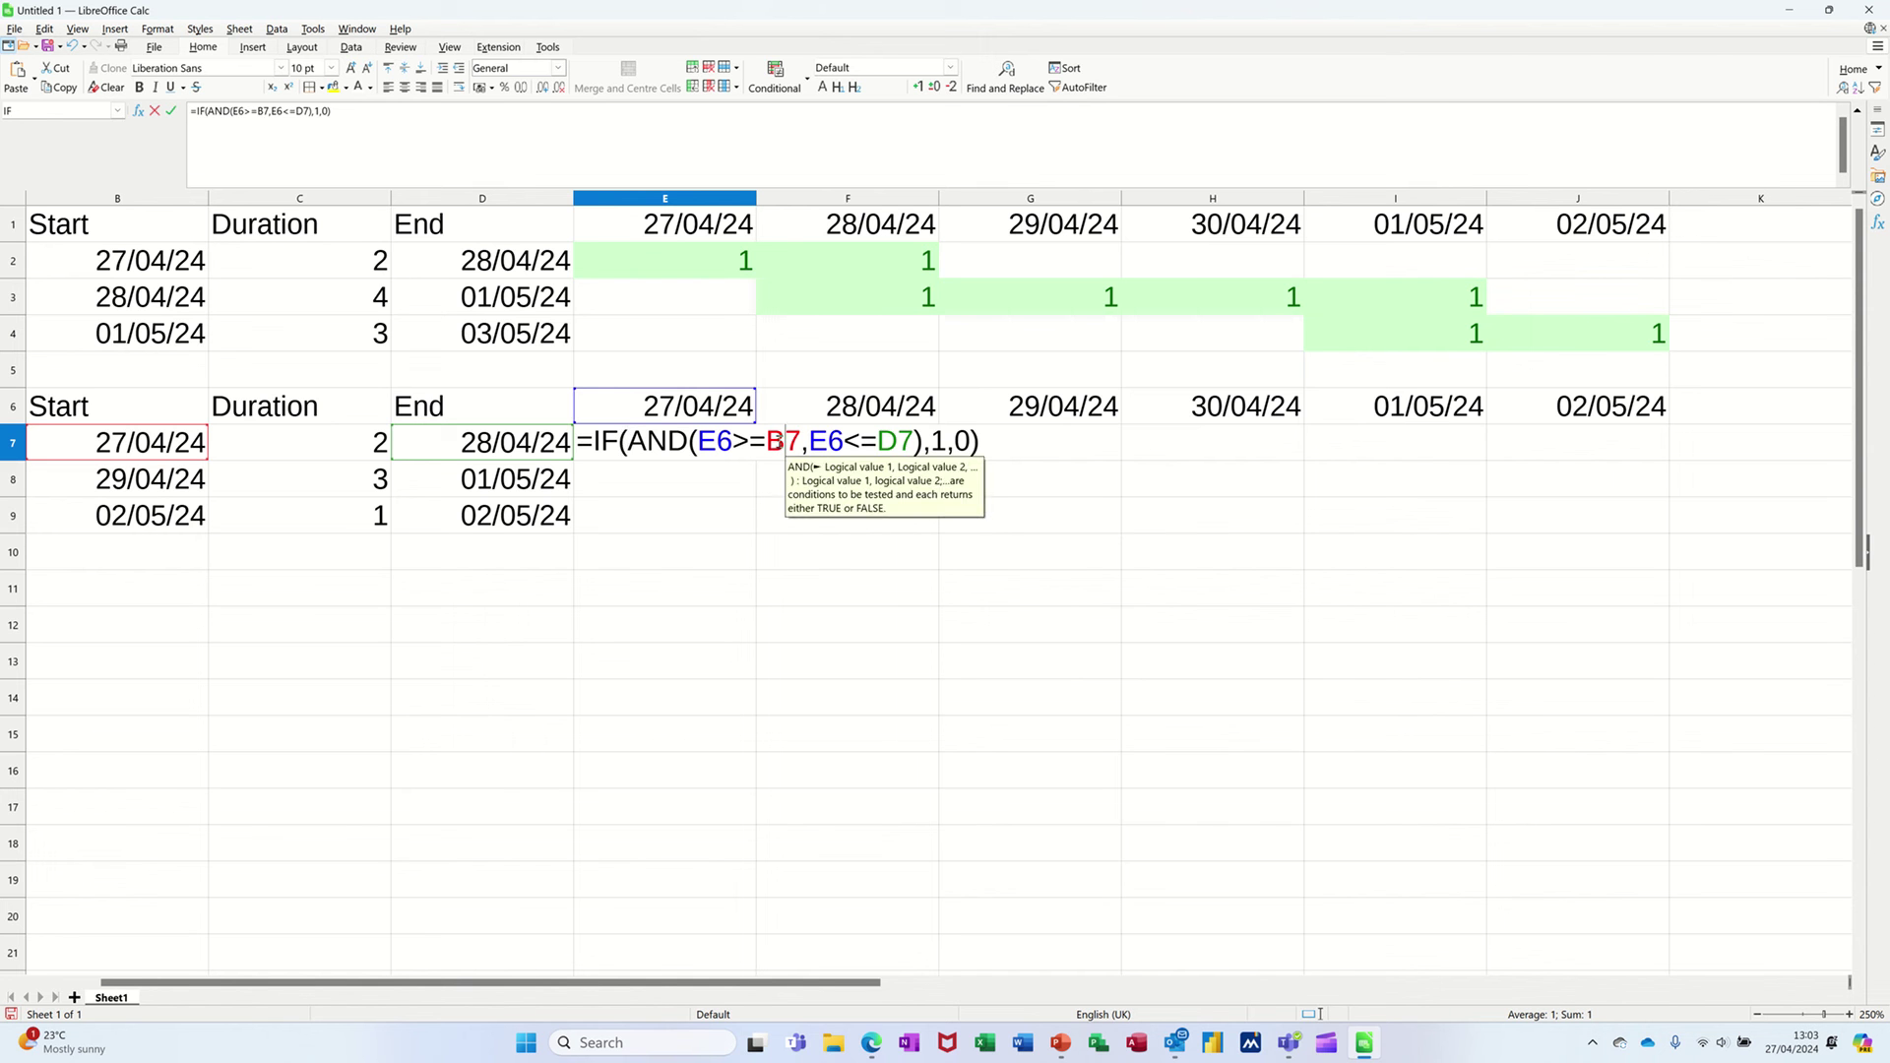
key(F4)
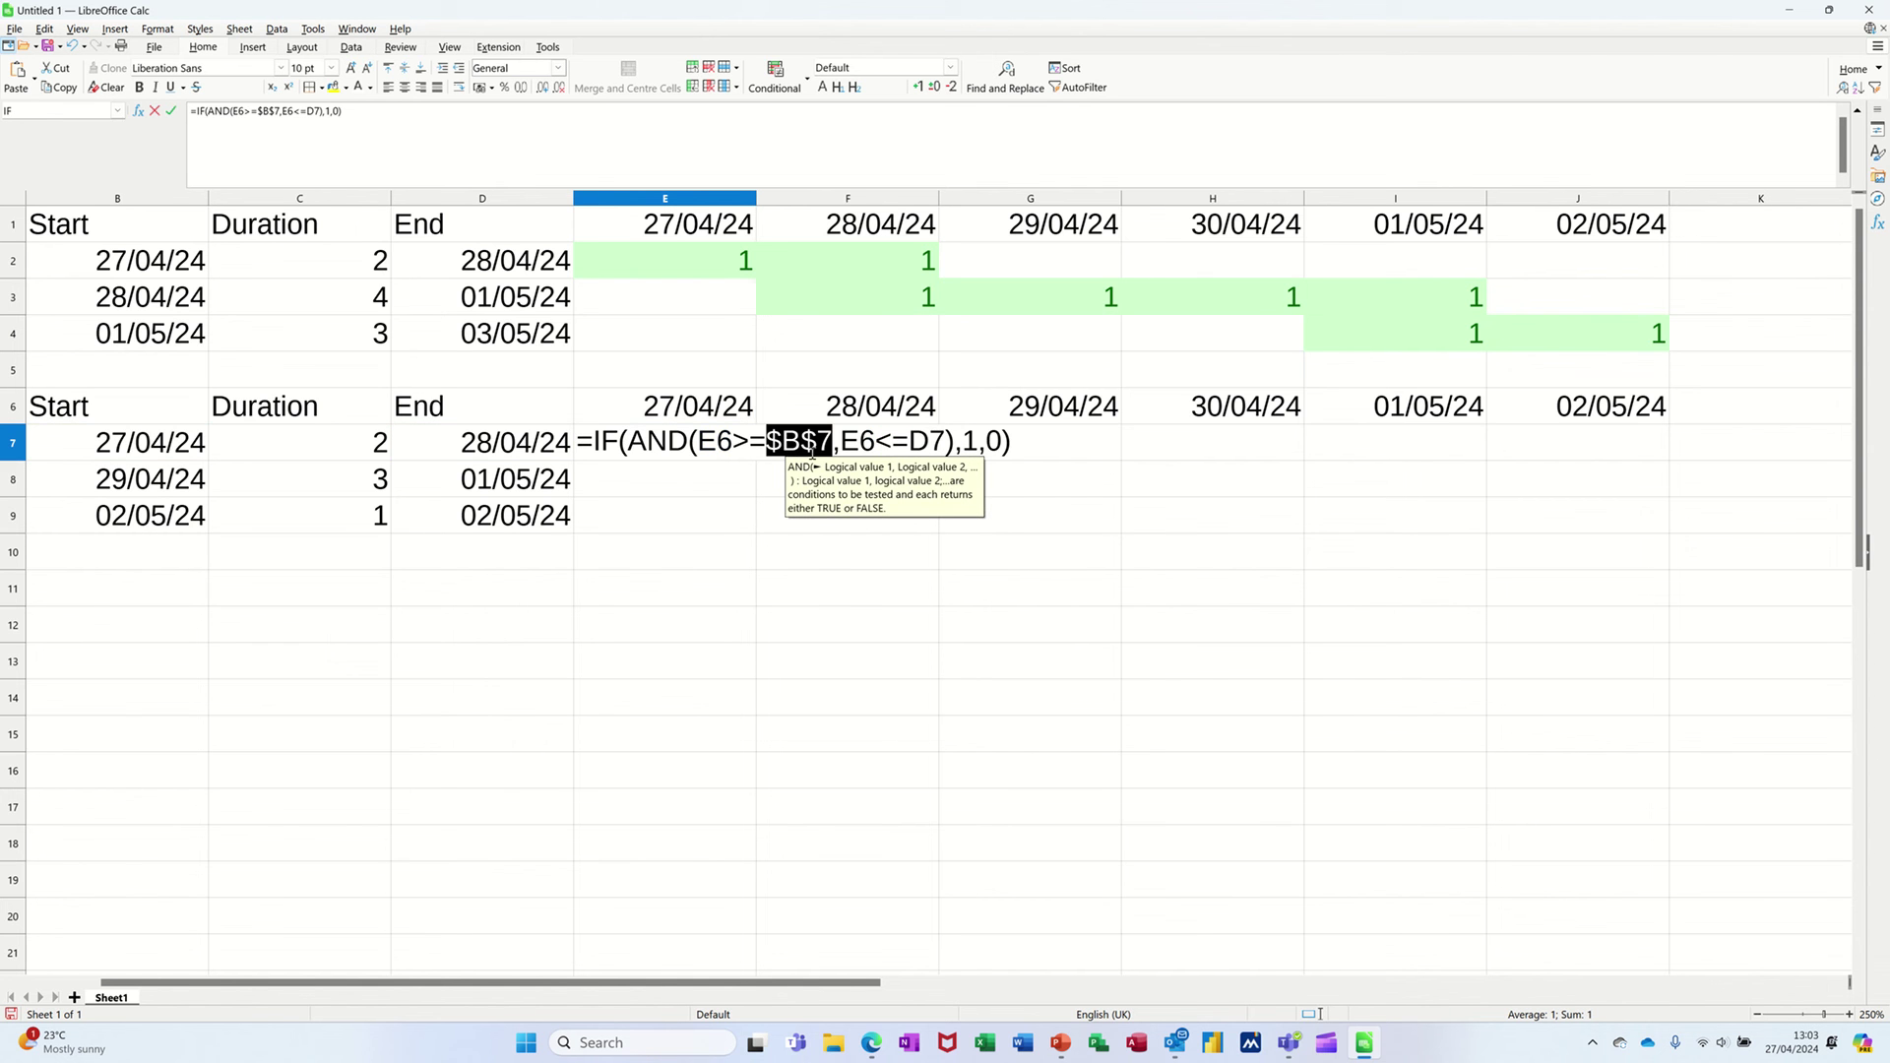
click(927, 440)
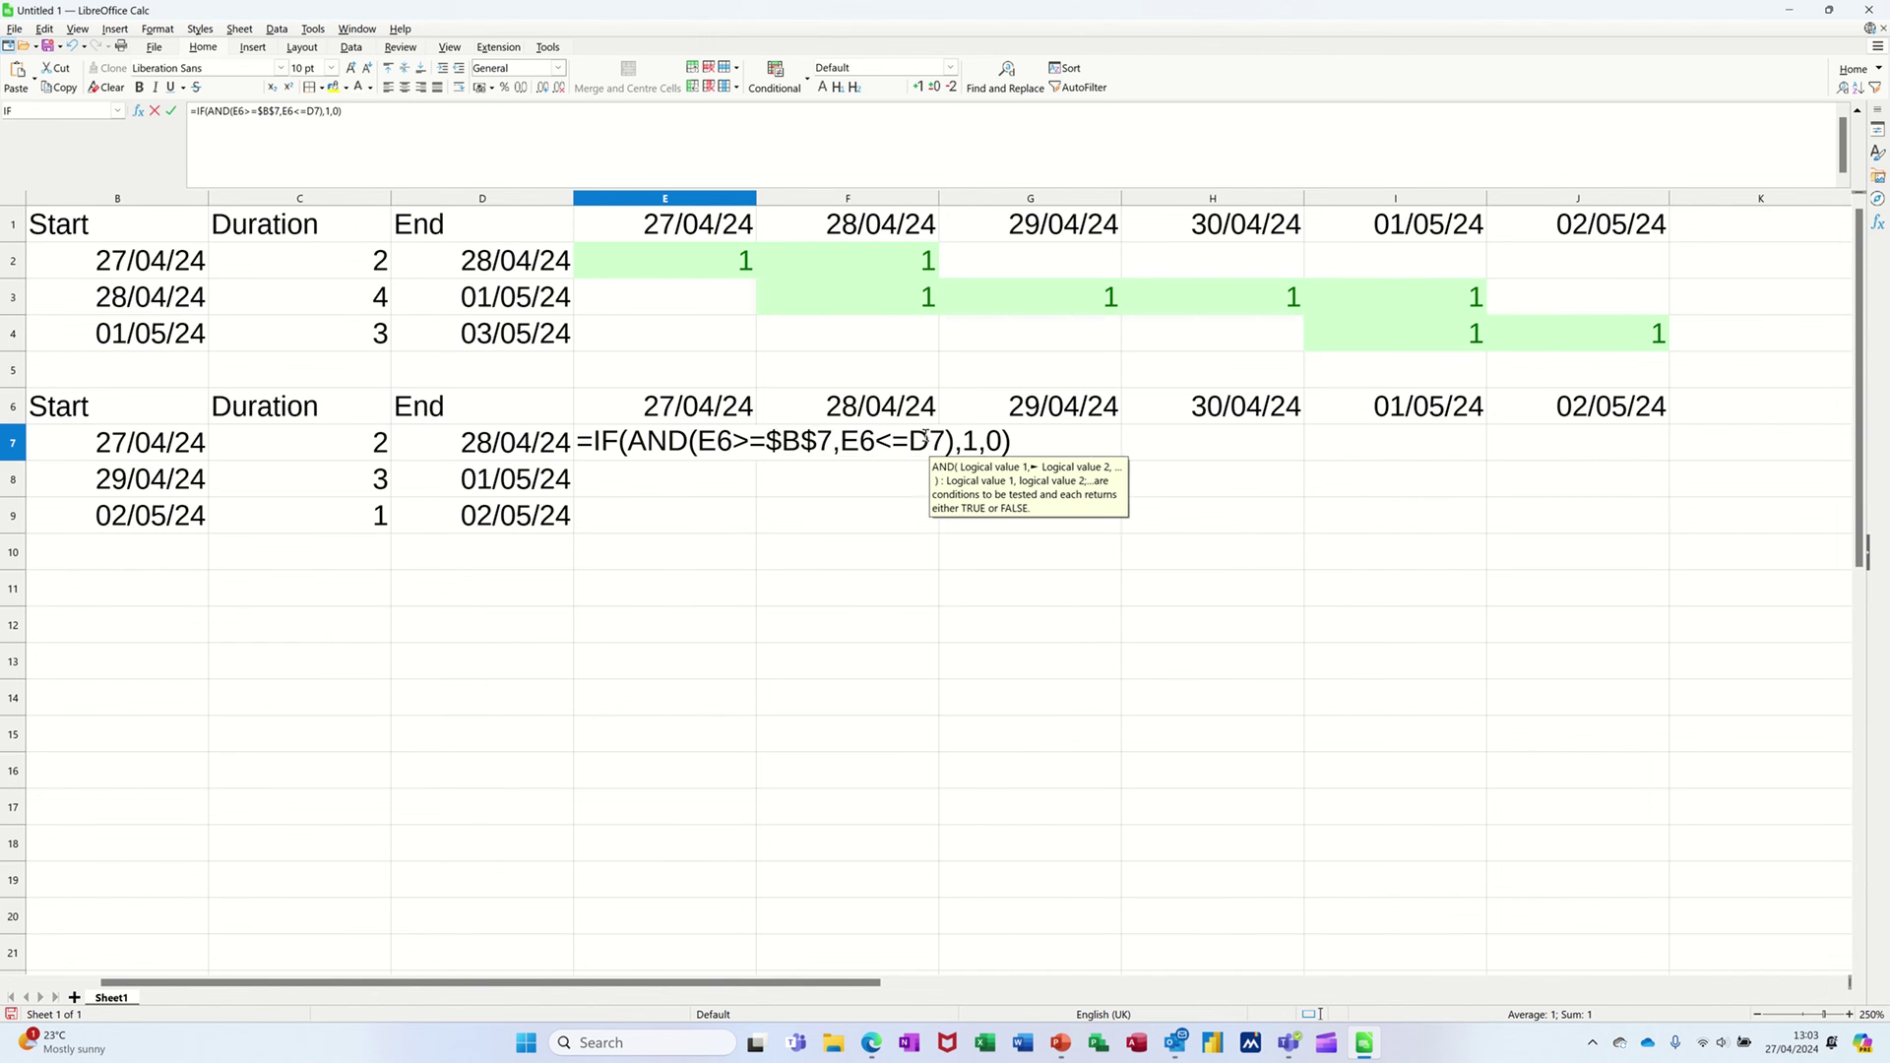
key(F4)
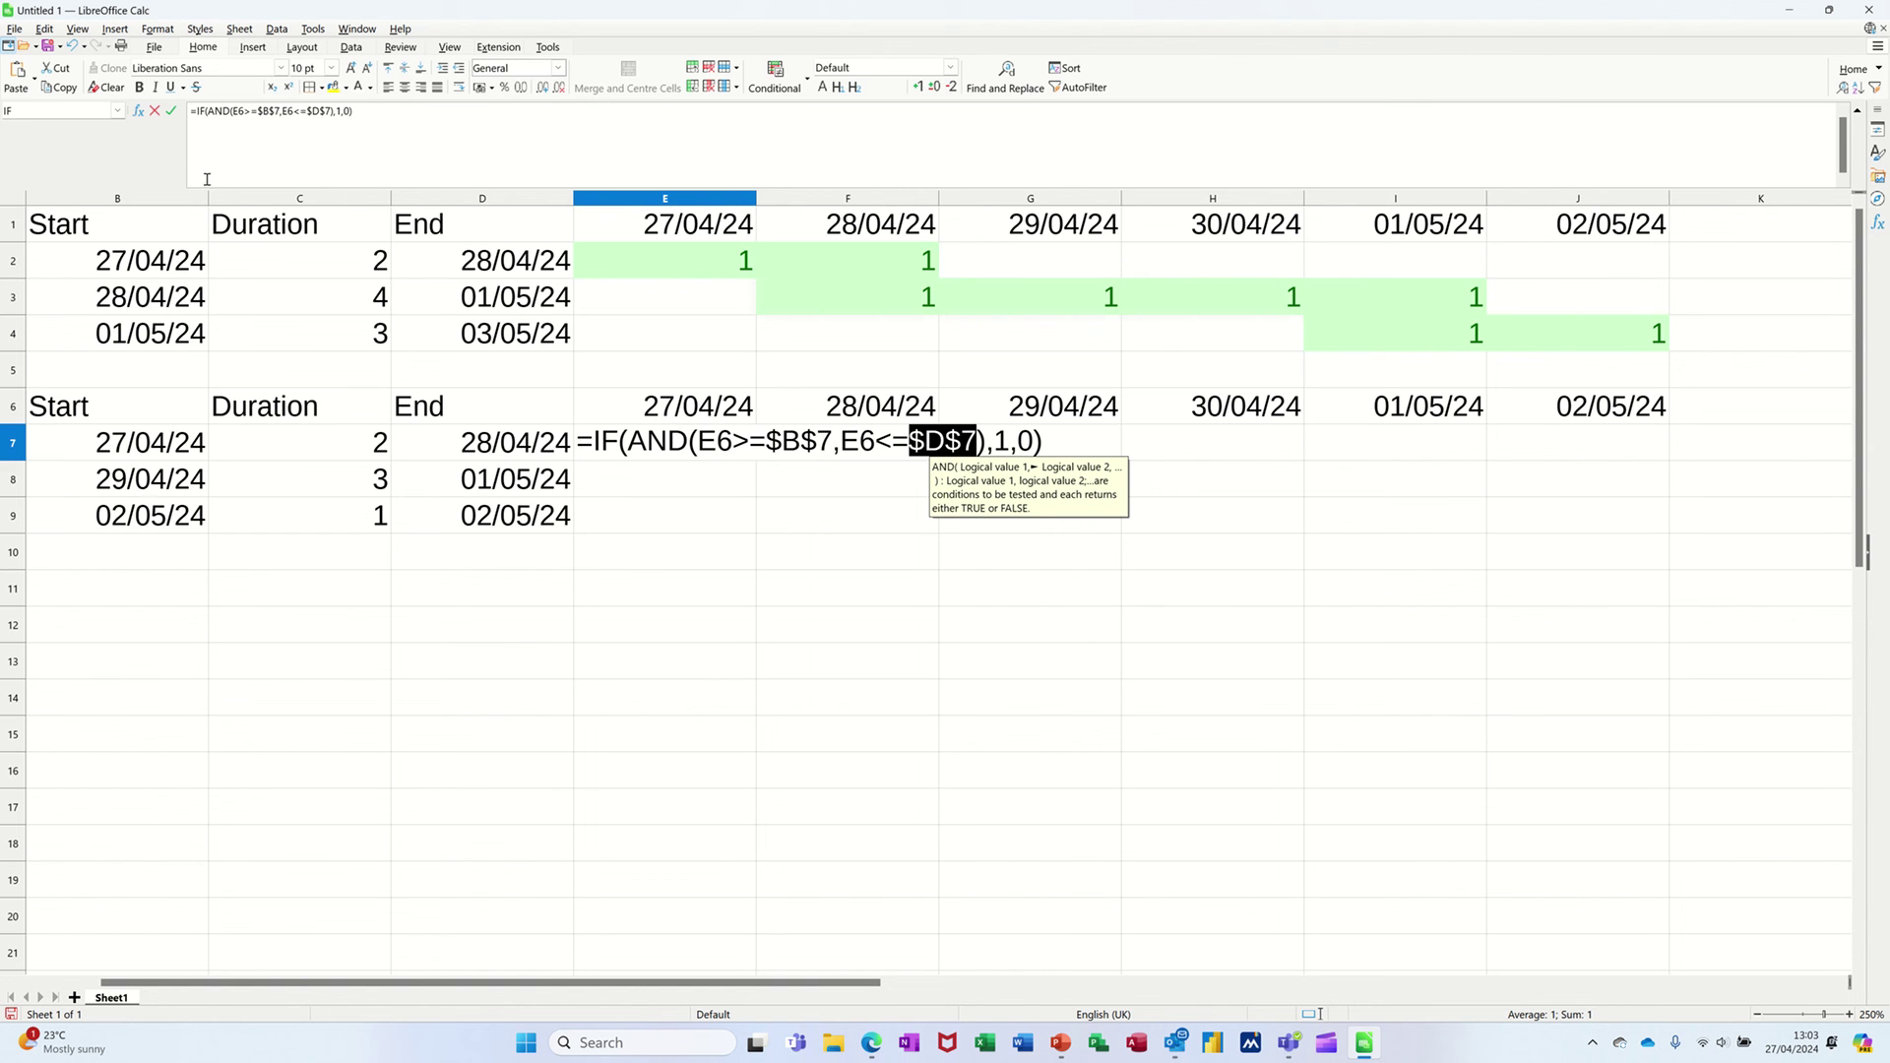
click(172, 111)
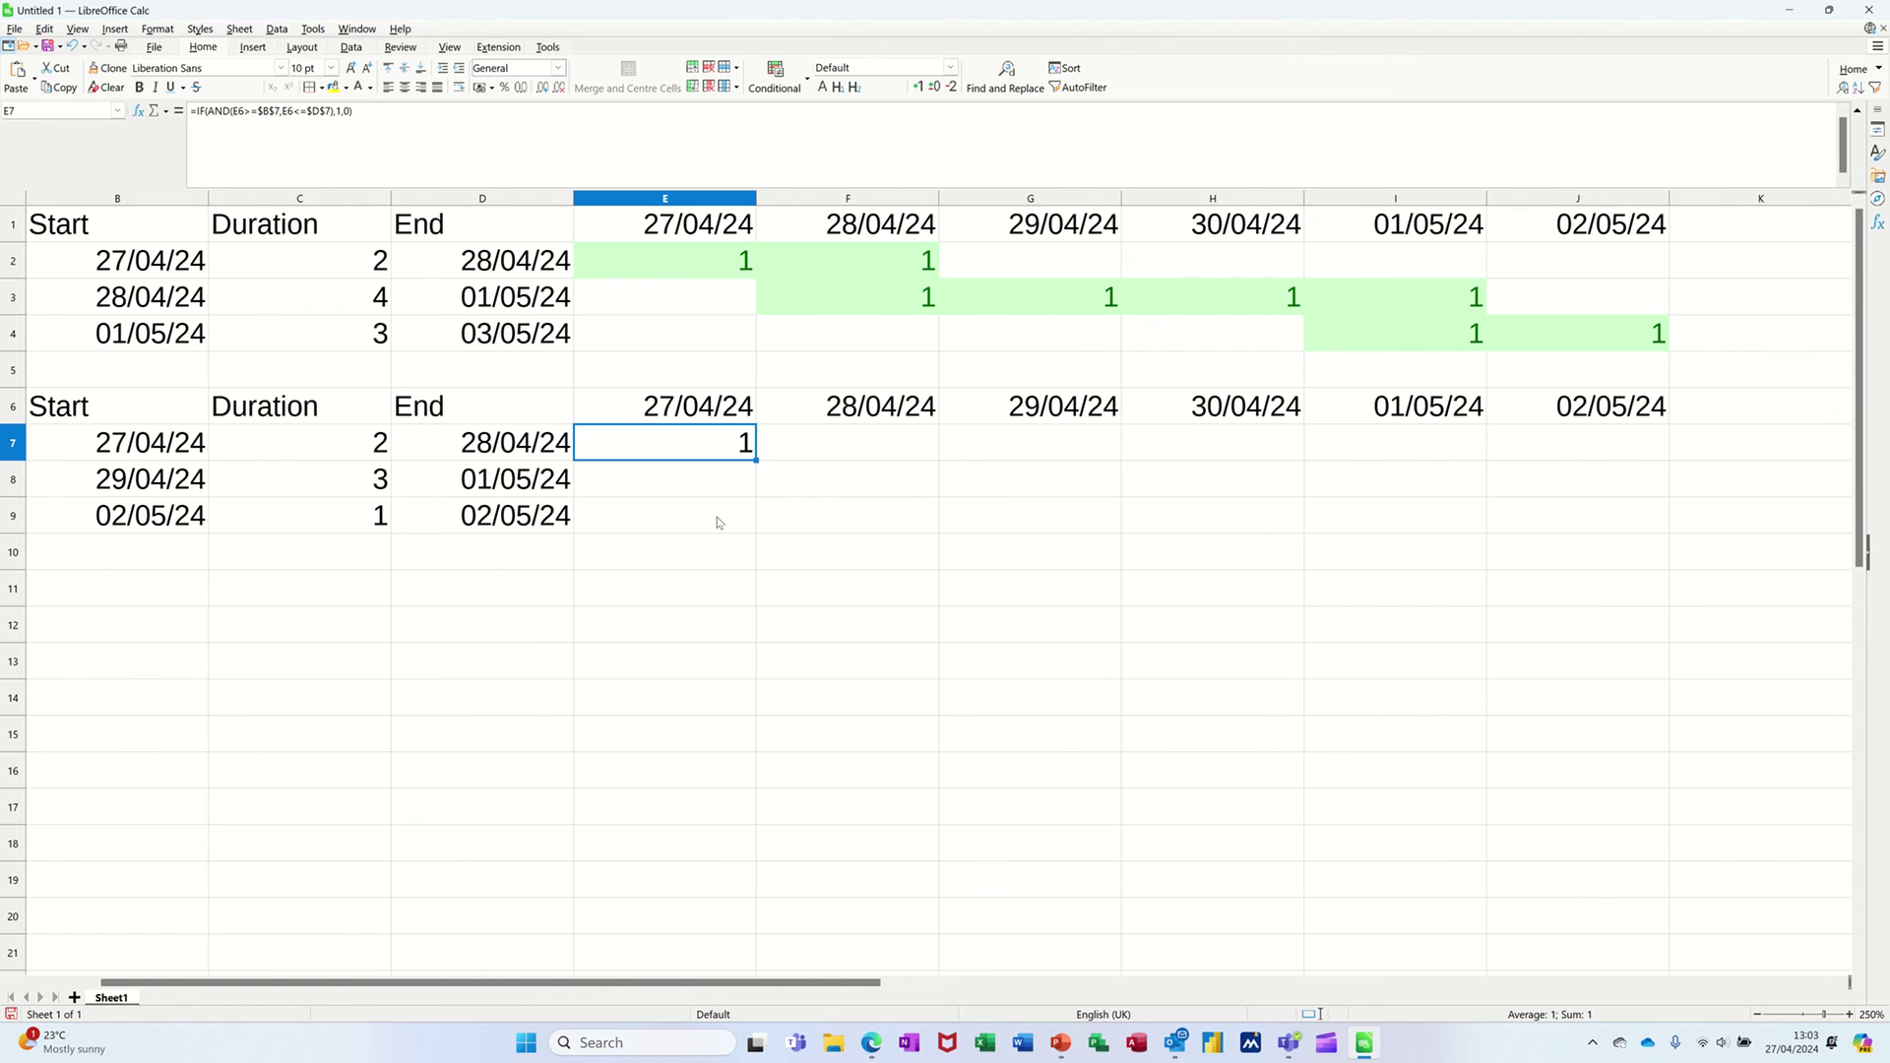
- Fill the flag formula across E7:J7 and change Task 1's duration to 3
drag(847, 461, 1581, 477)
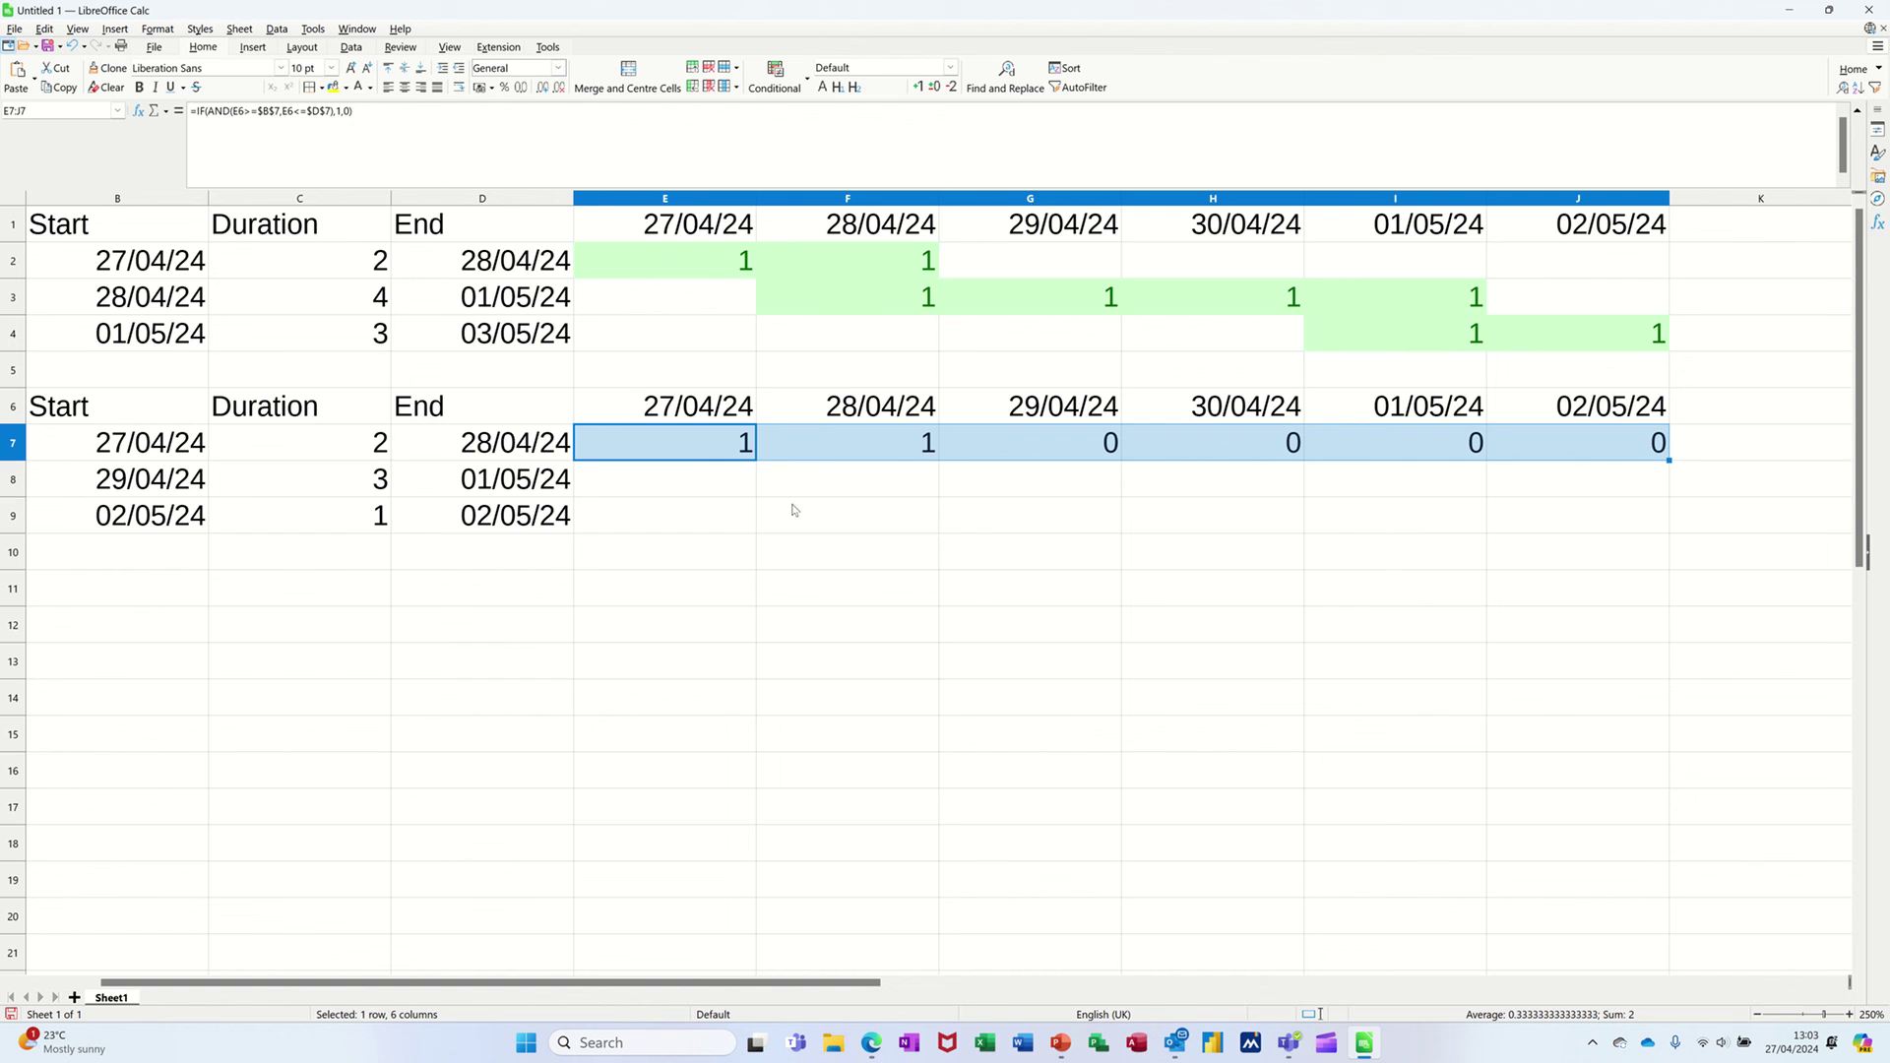
click(339, 451)
text(3)
key(Return)
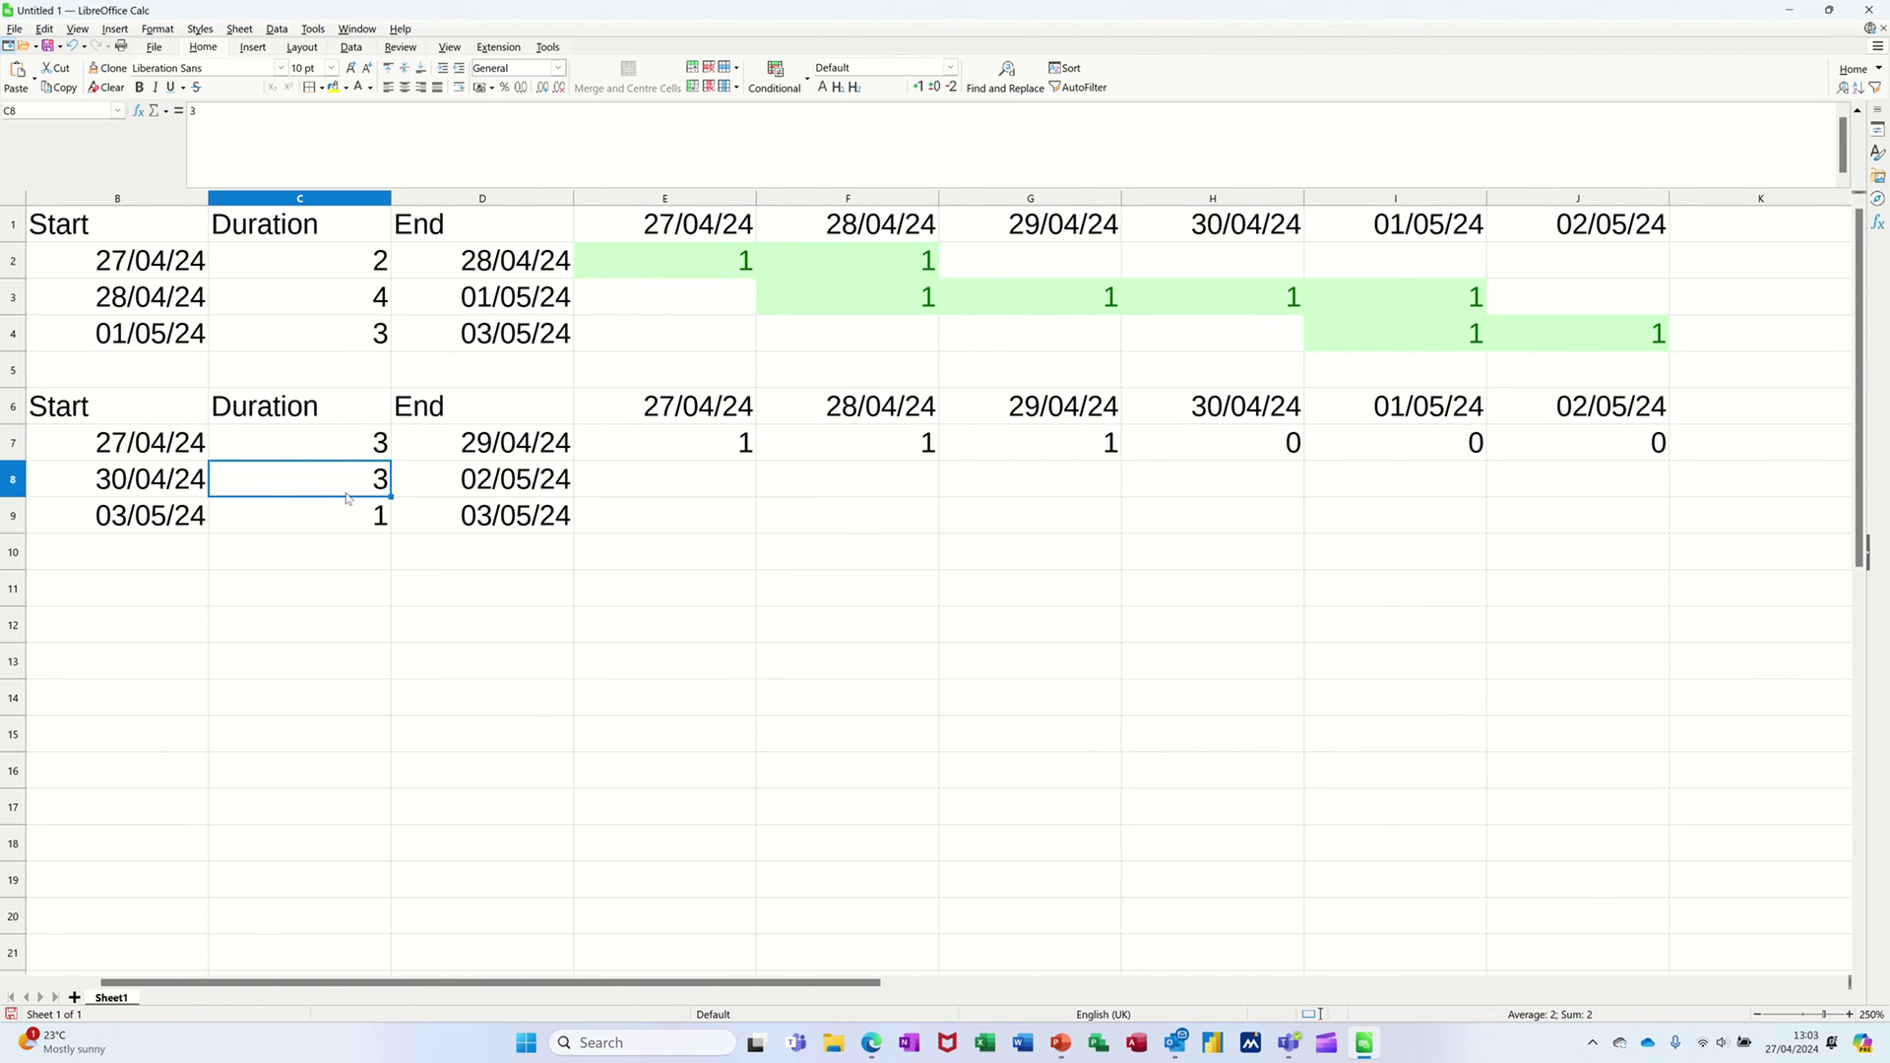
- Try removing the -1 from D7's end formula, then restore =B7+C7-1
click(525, 453)
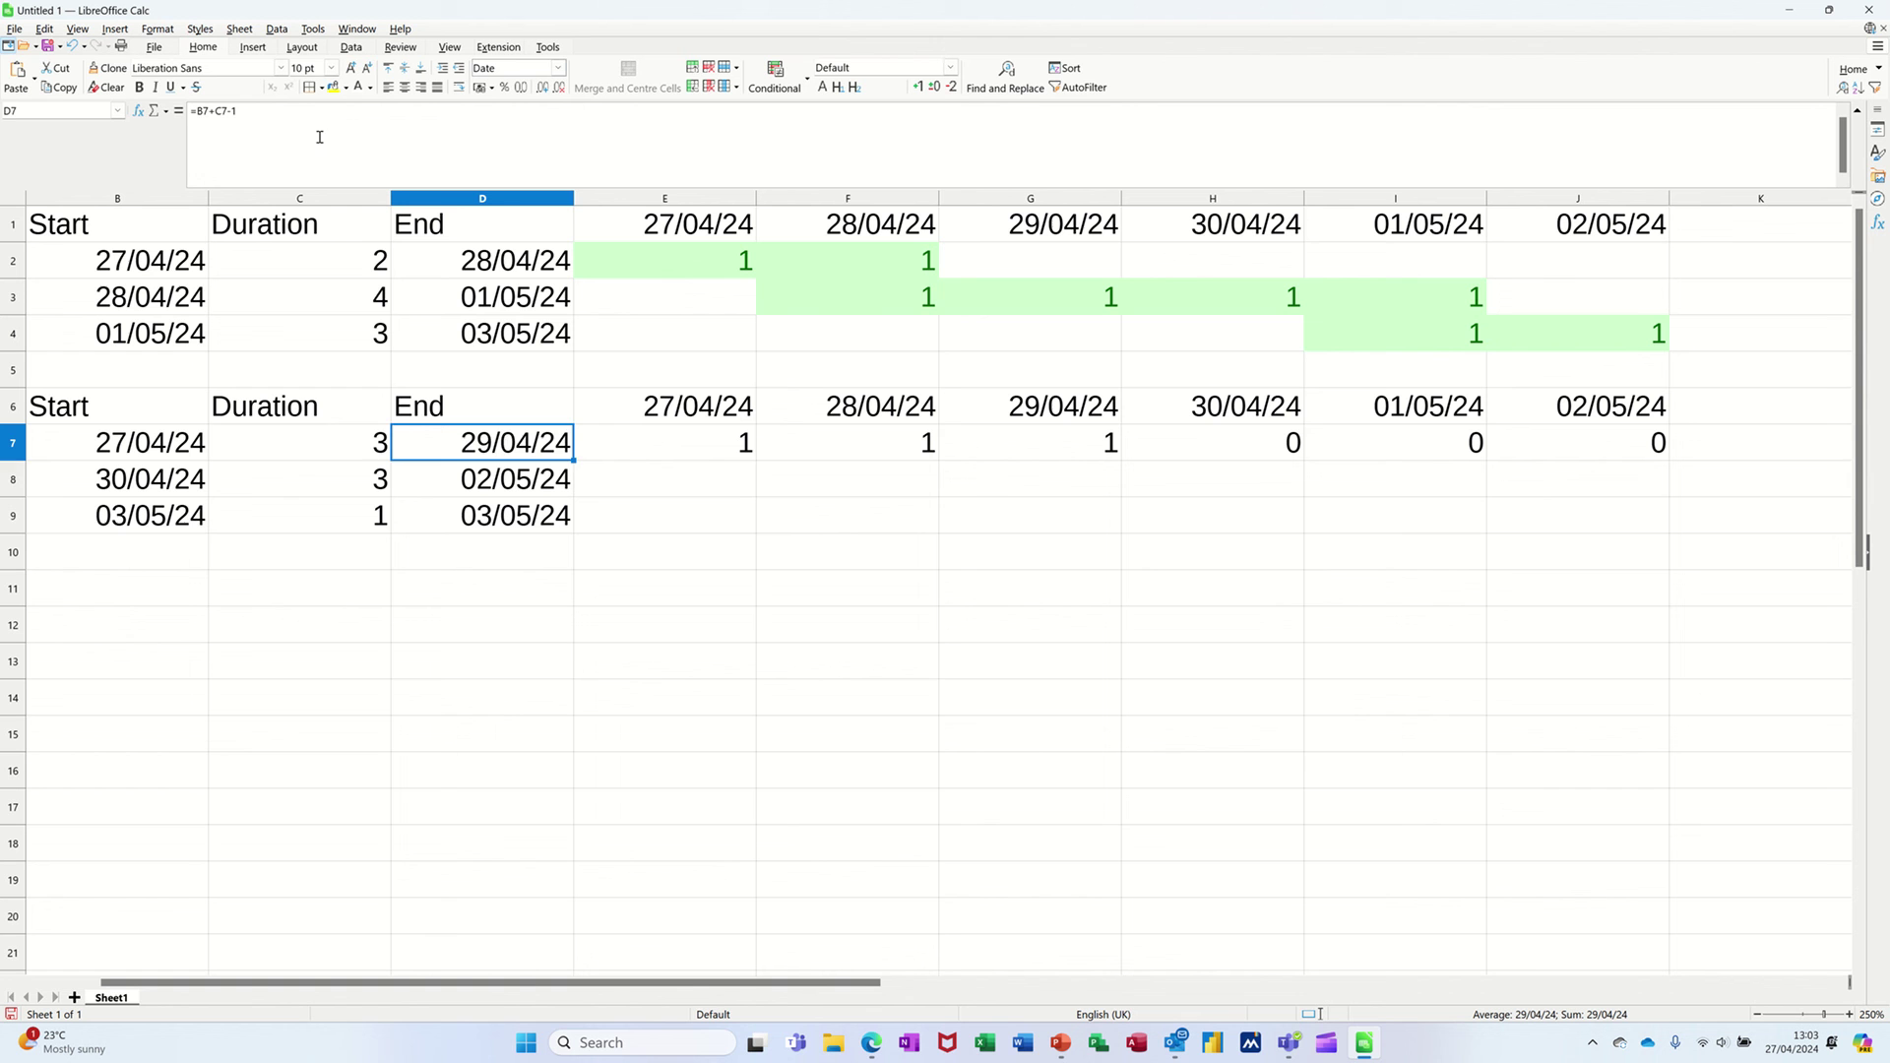
click(297, 116)
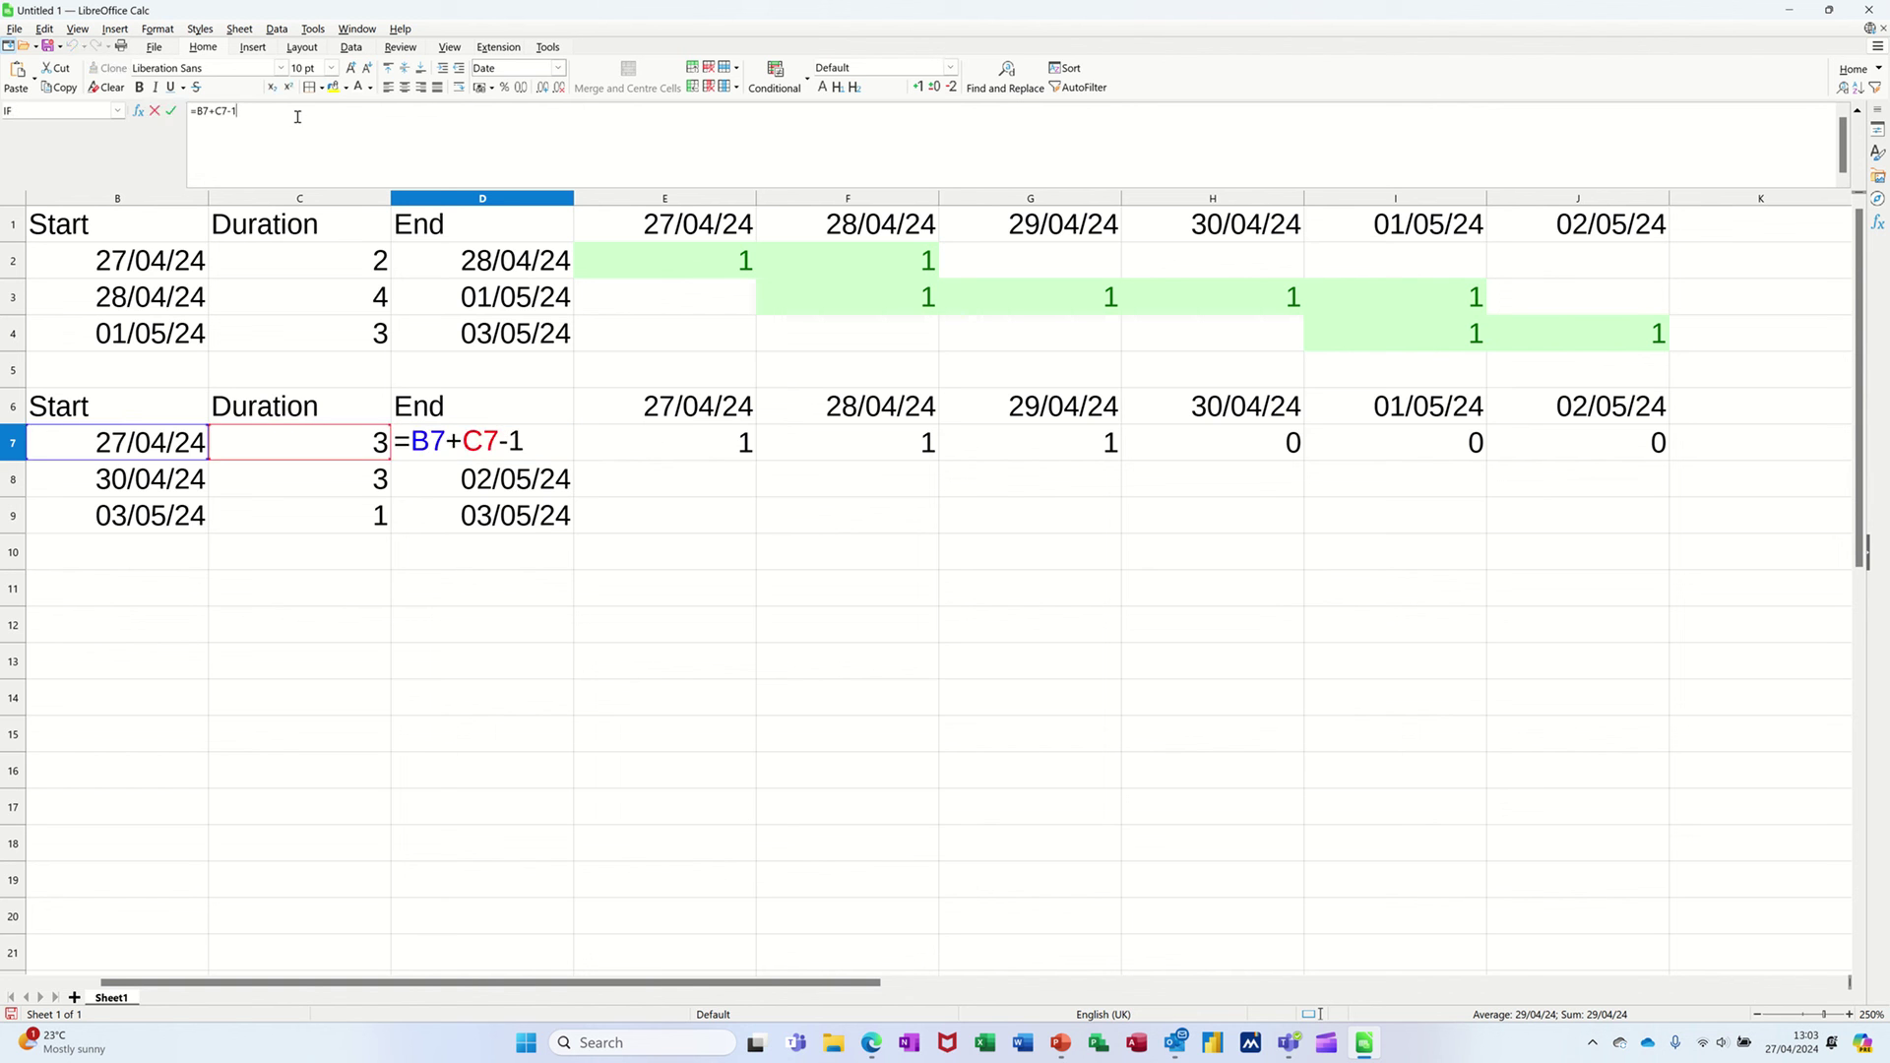
key(BackSpace)
key(Return)
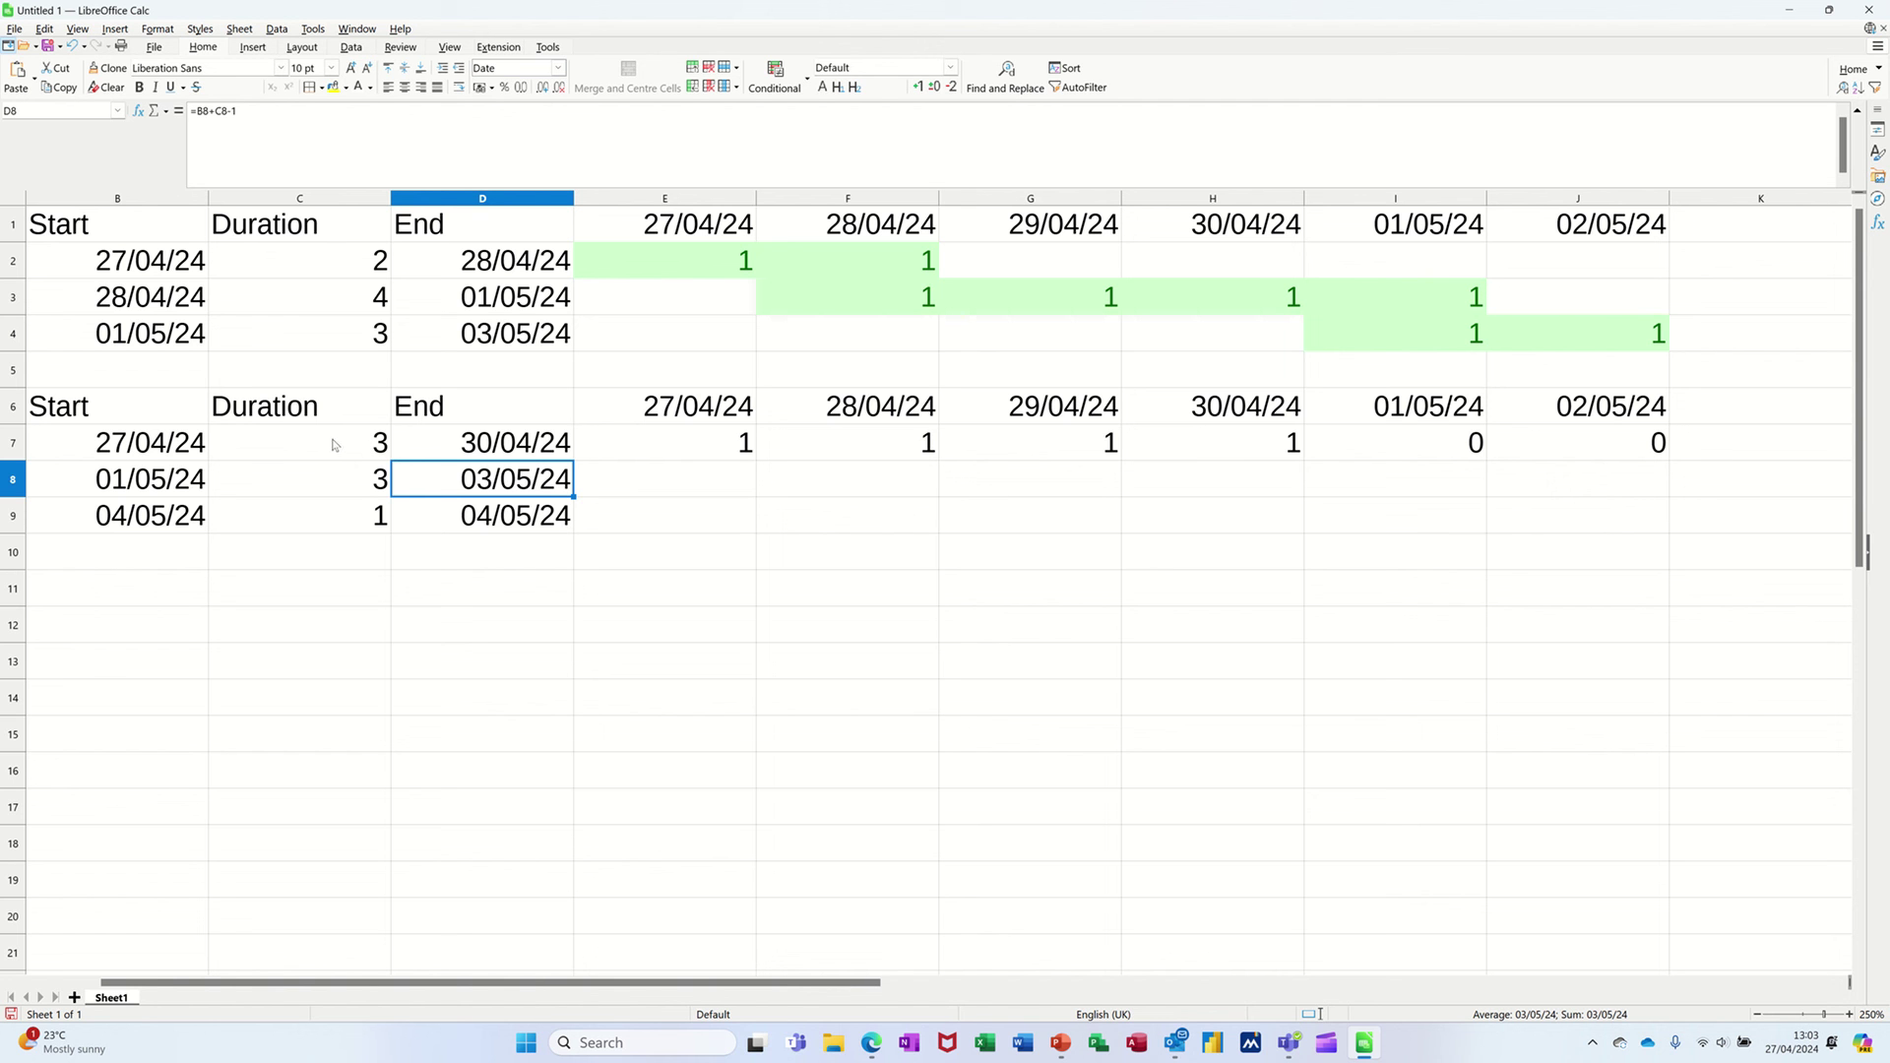
key(ctrl+y)
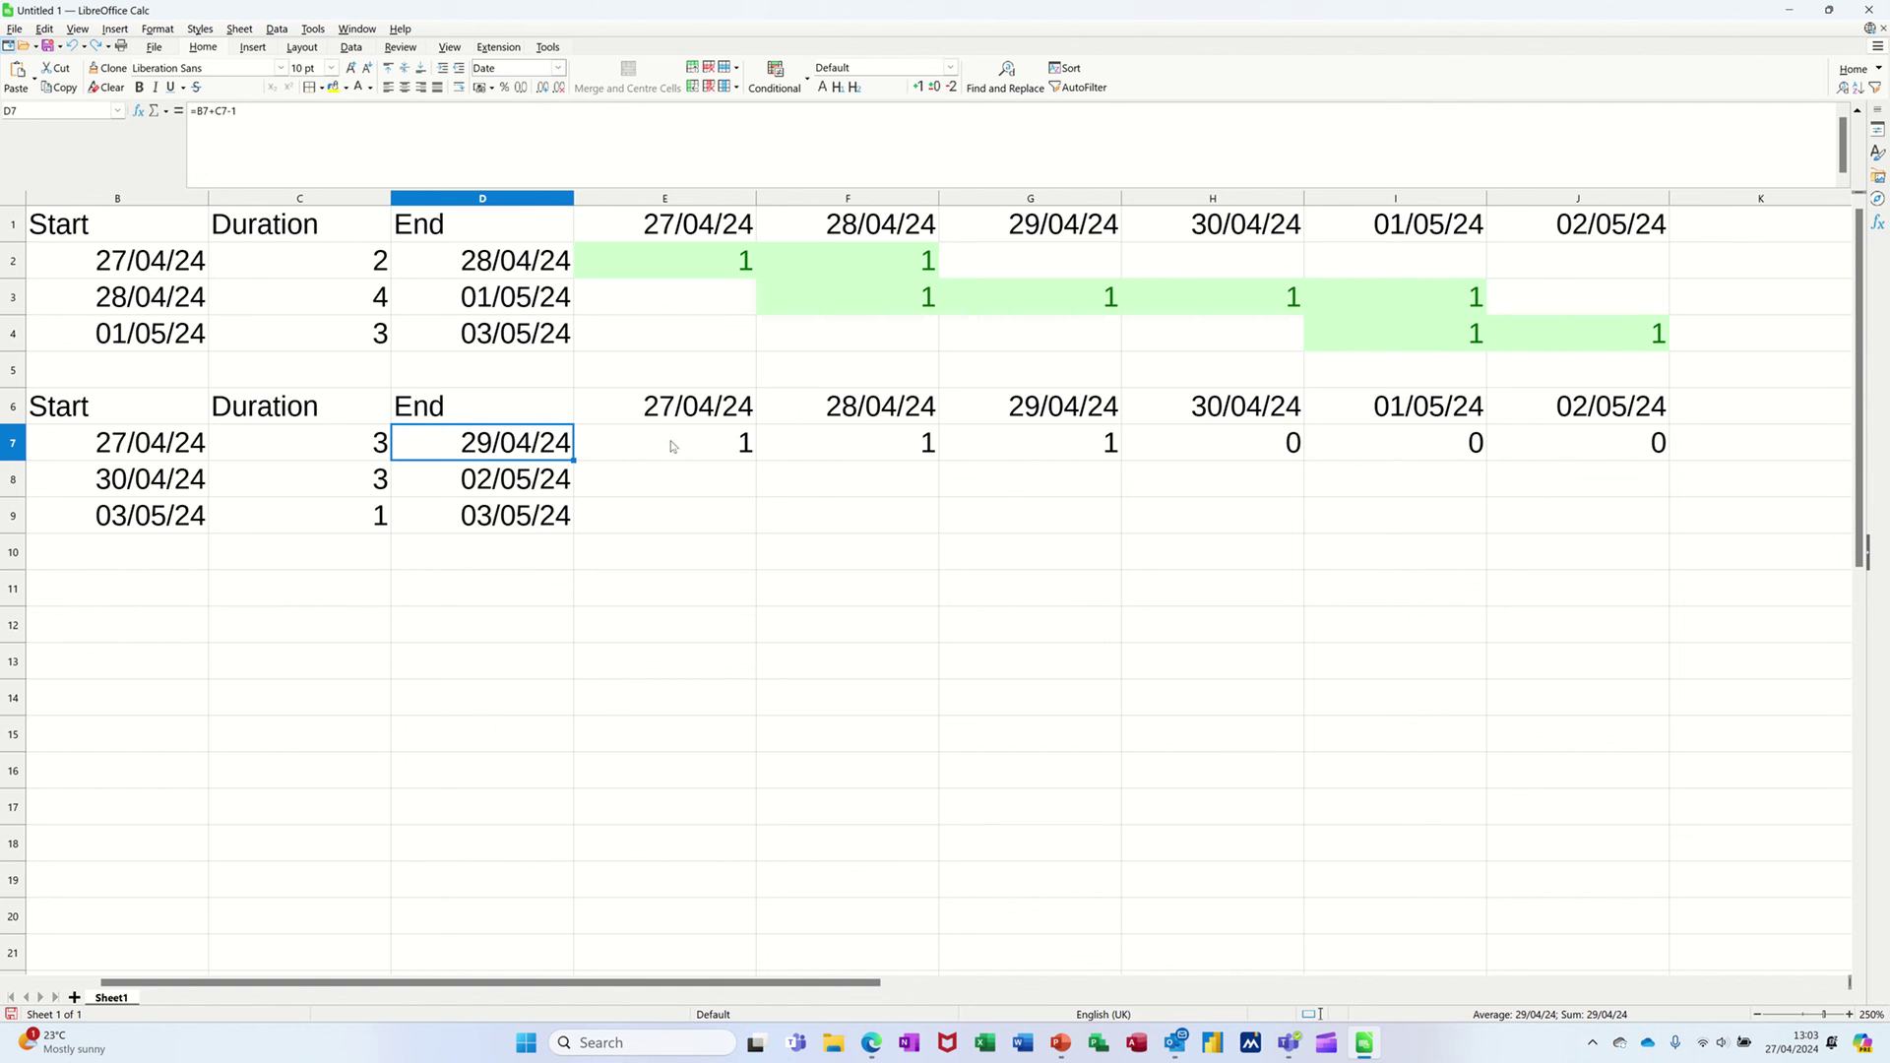
- Add a conditional format to E7:J7 applying the Good style where cell value equals 1
drag(672, 446, 1545, 449)
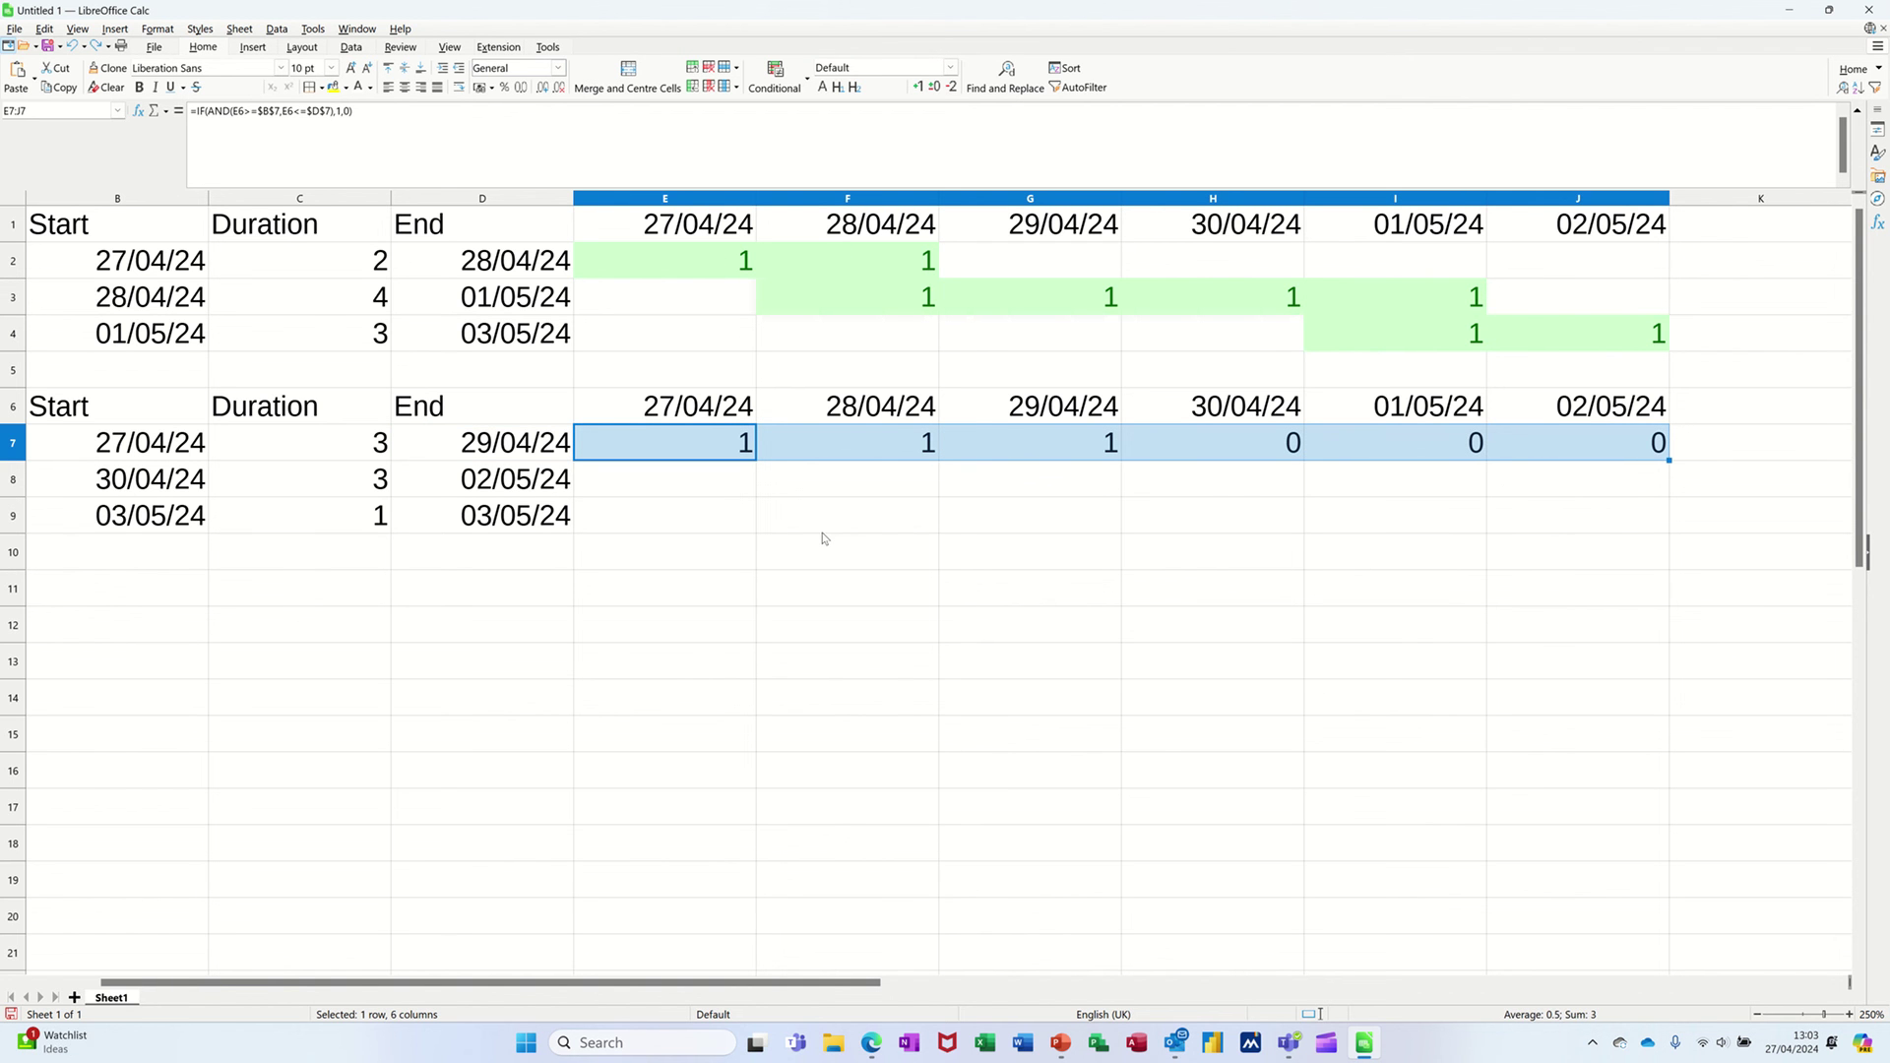
click(785, 93)
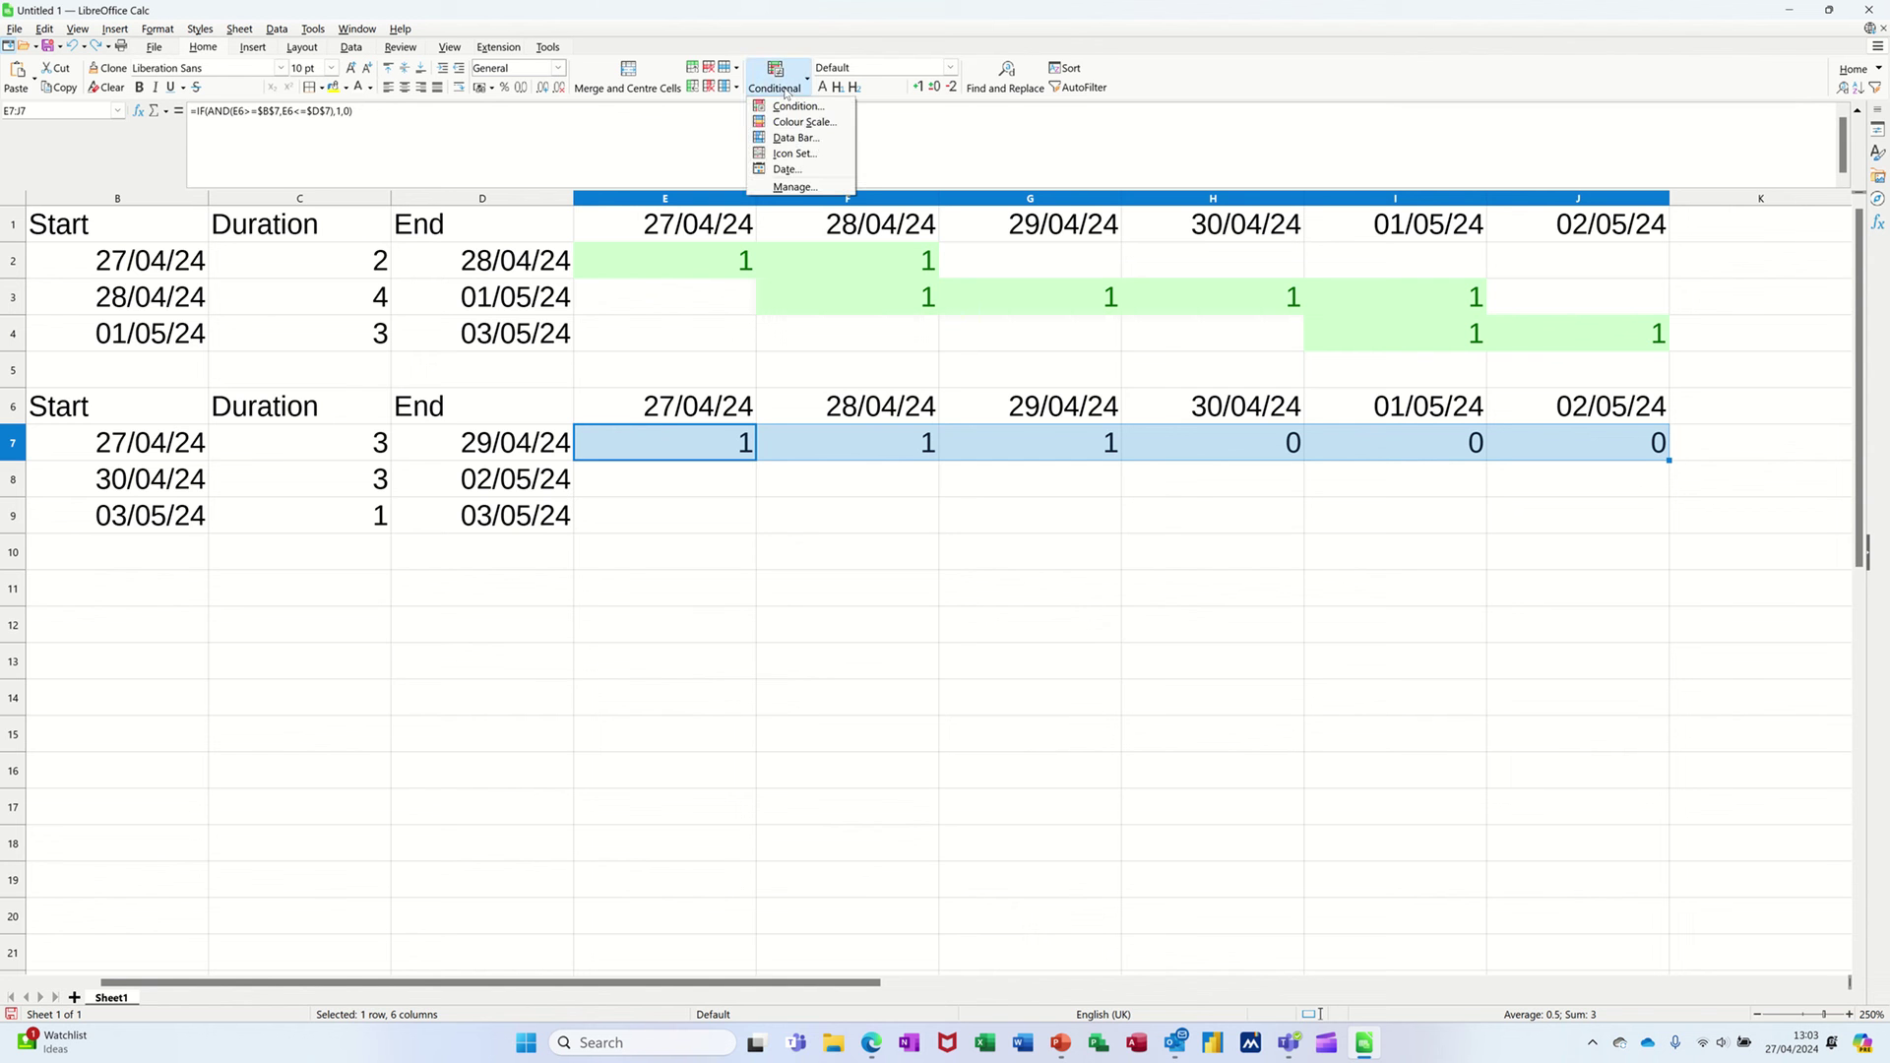
click(794, 187)
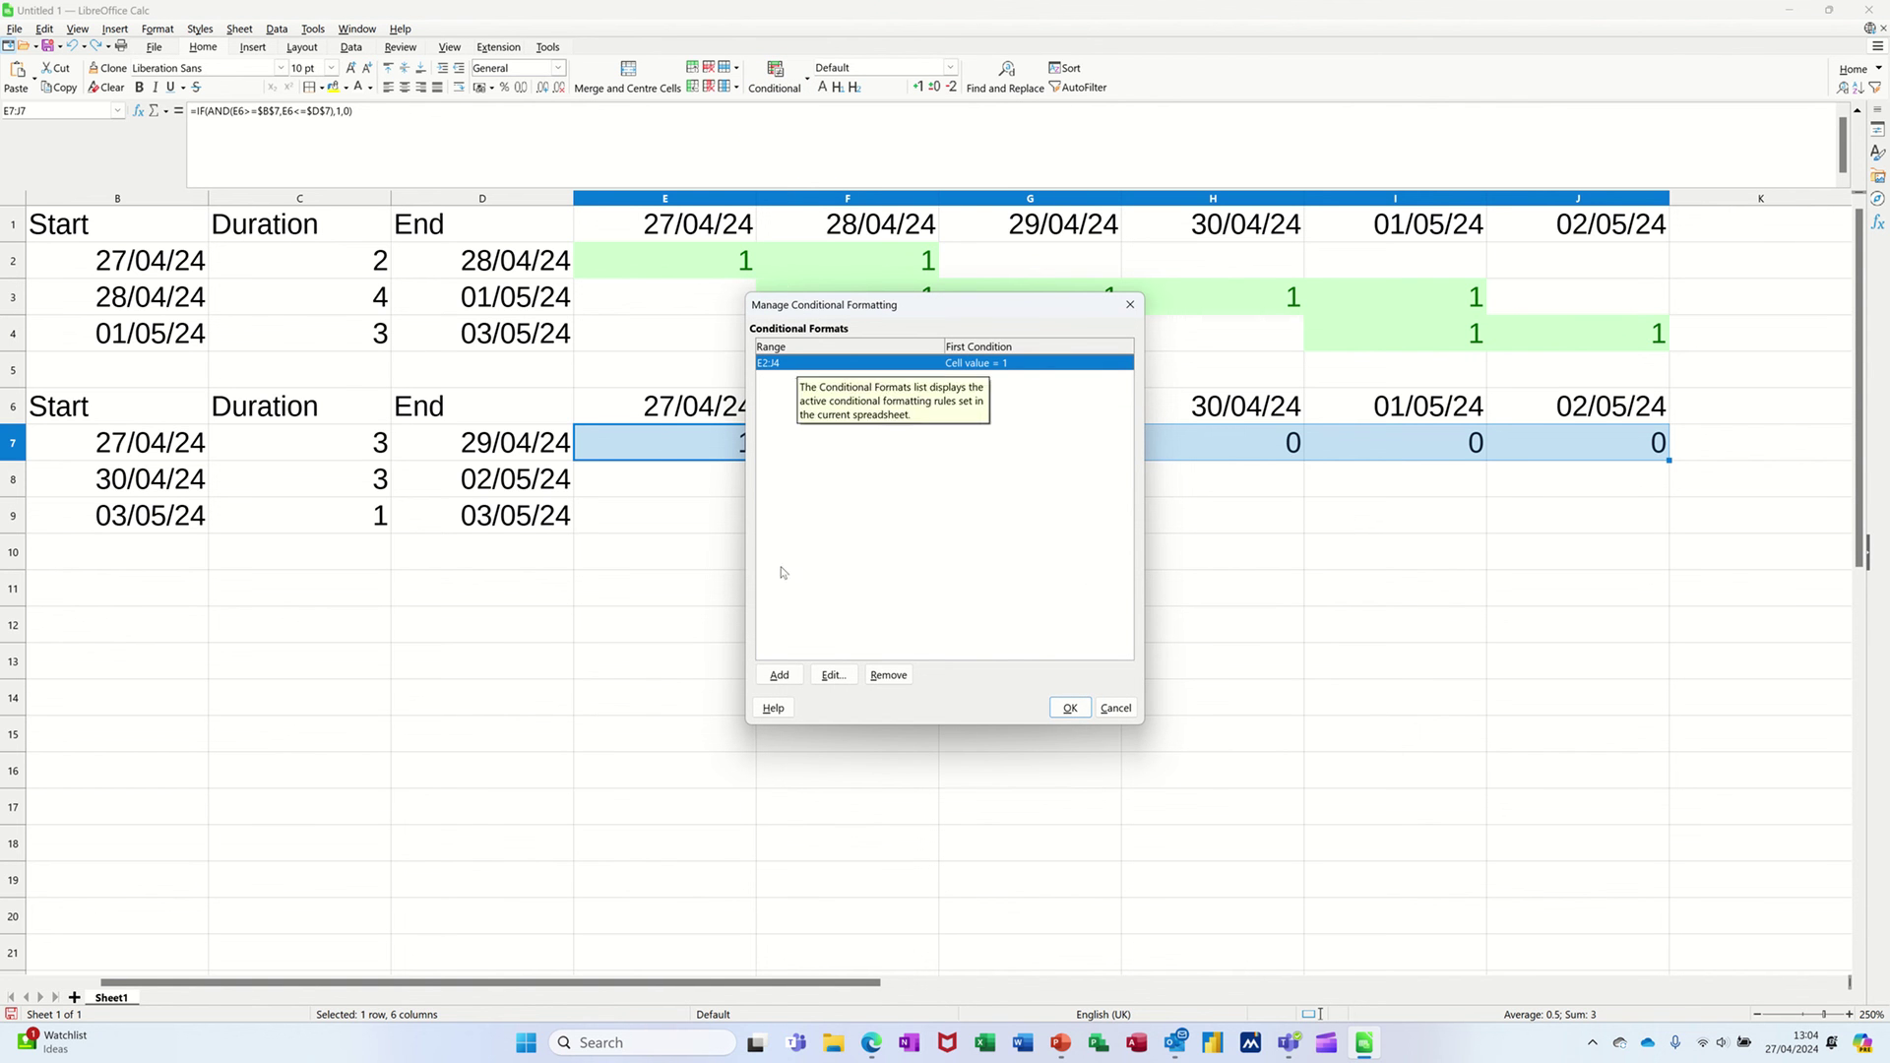
click(779, 678)
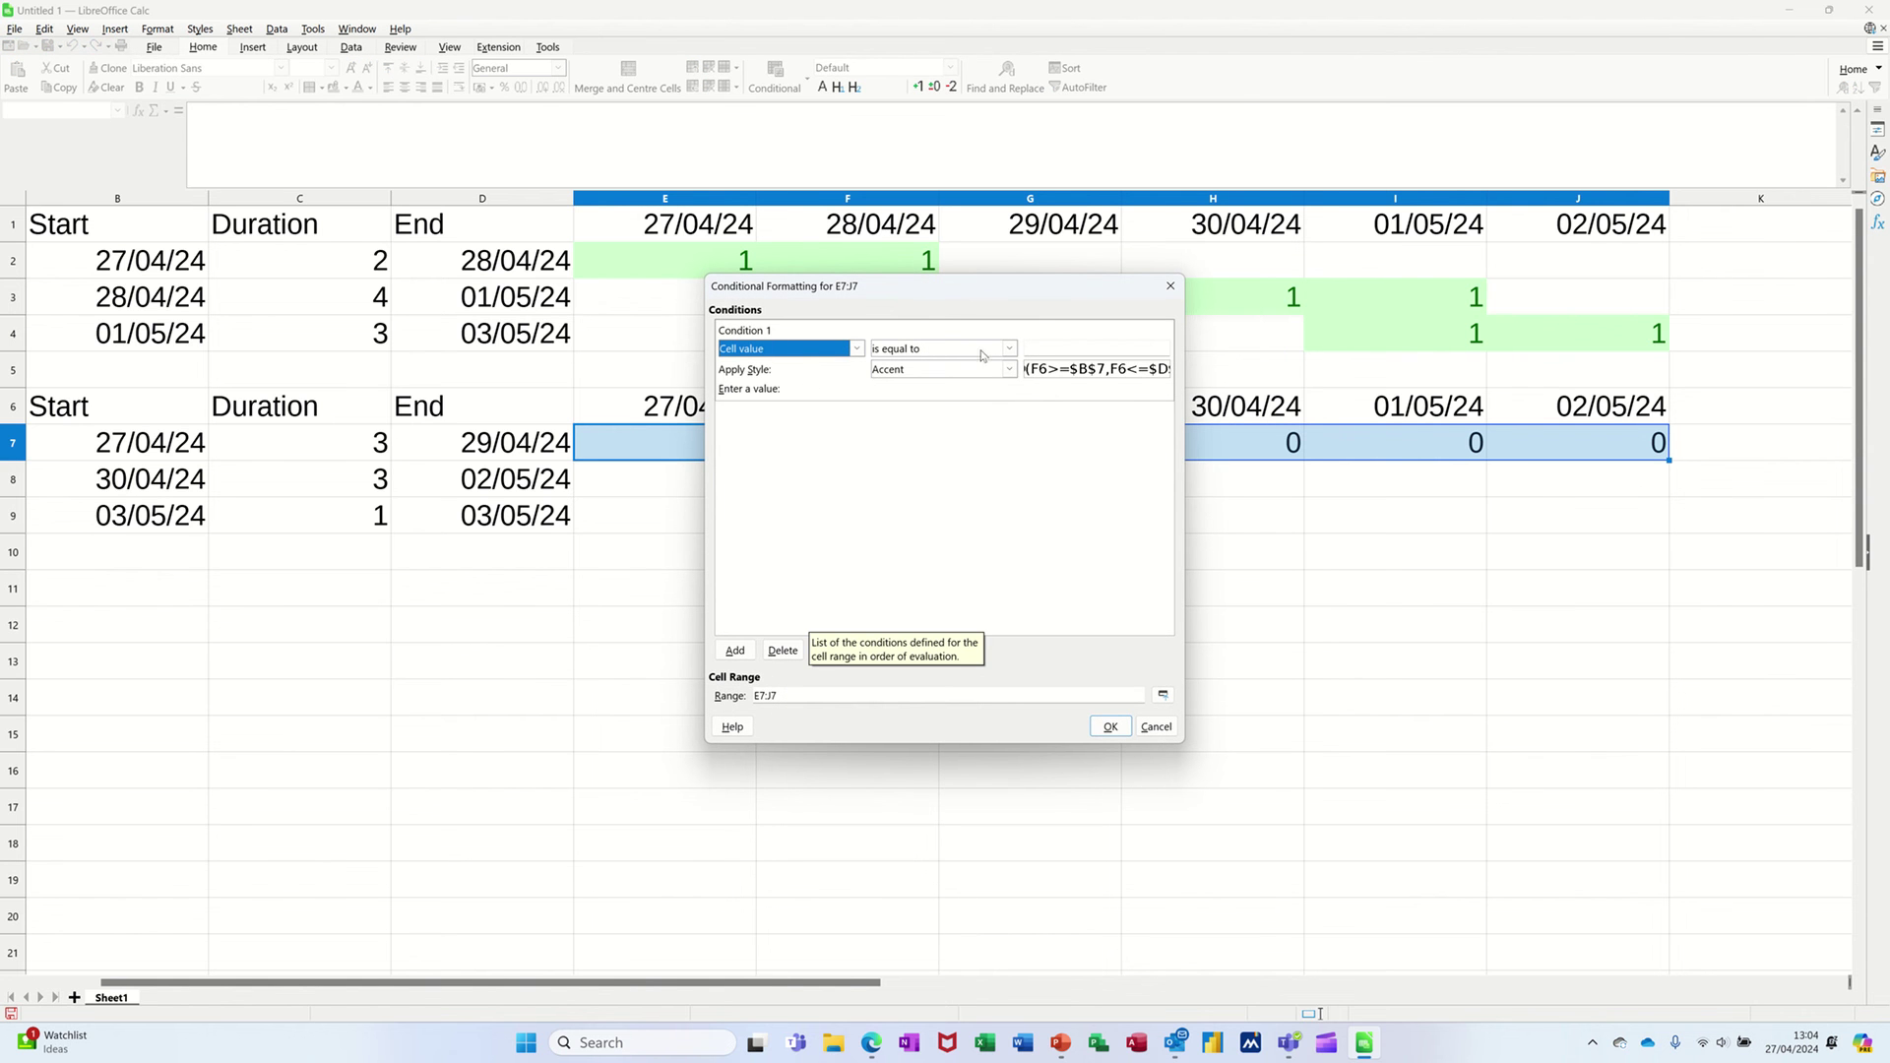
click(1034, 348)
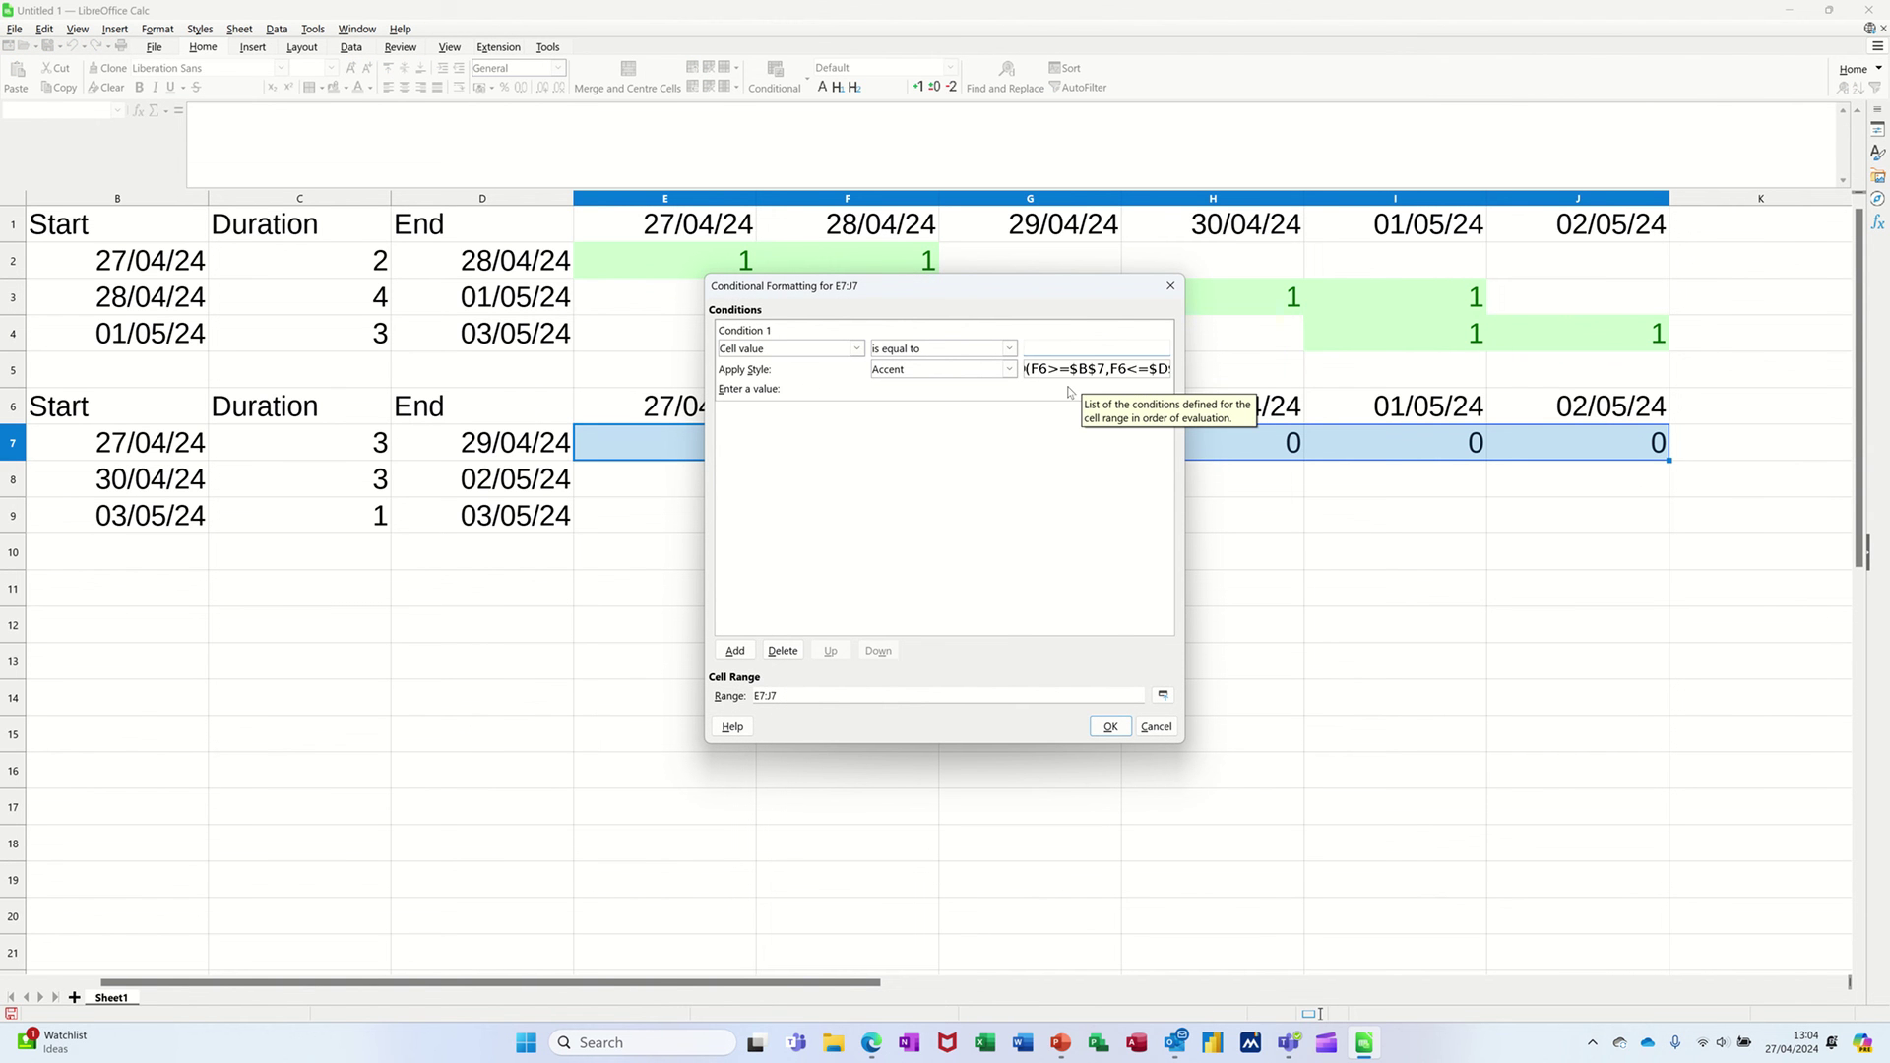
text(1)
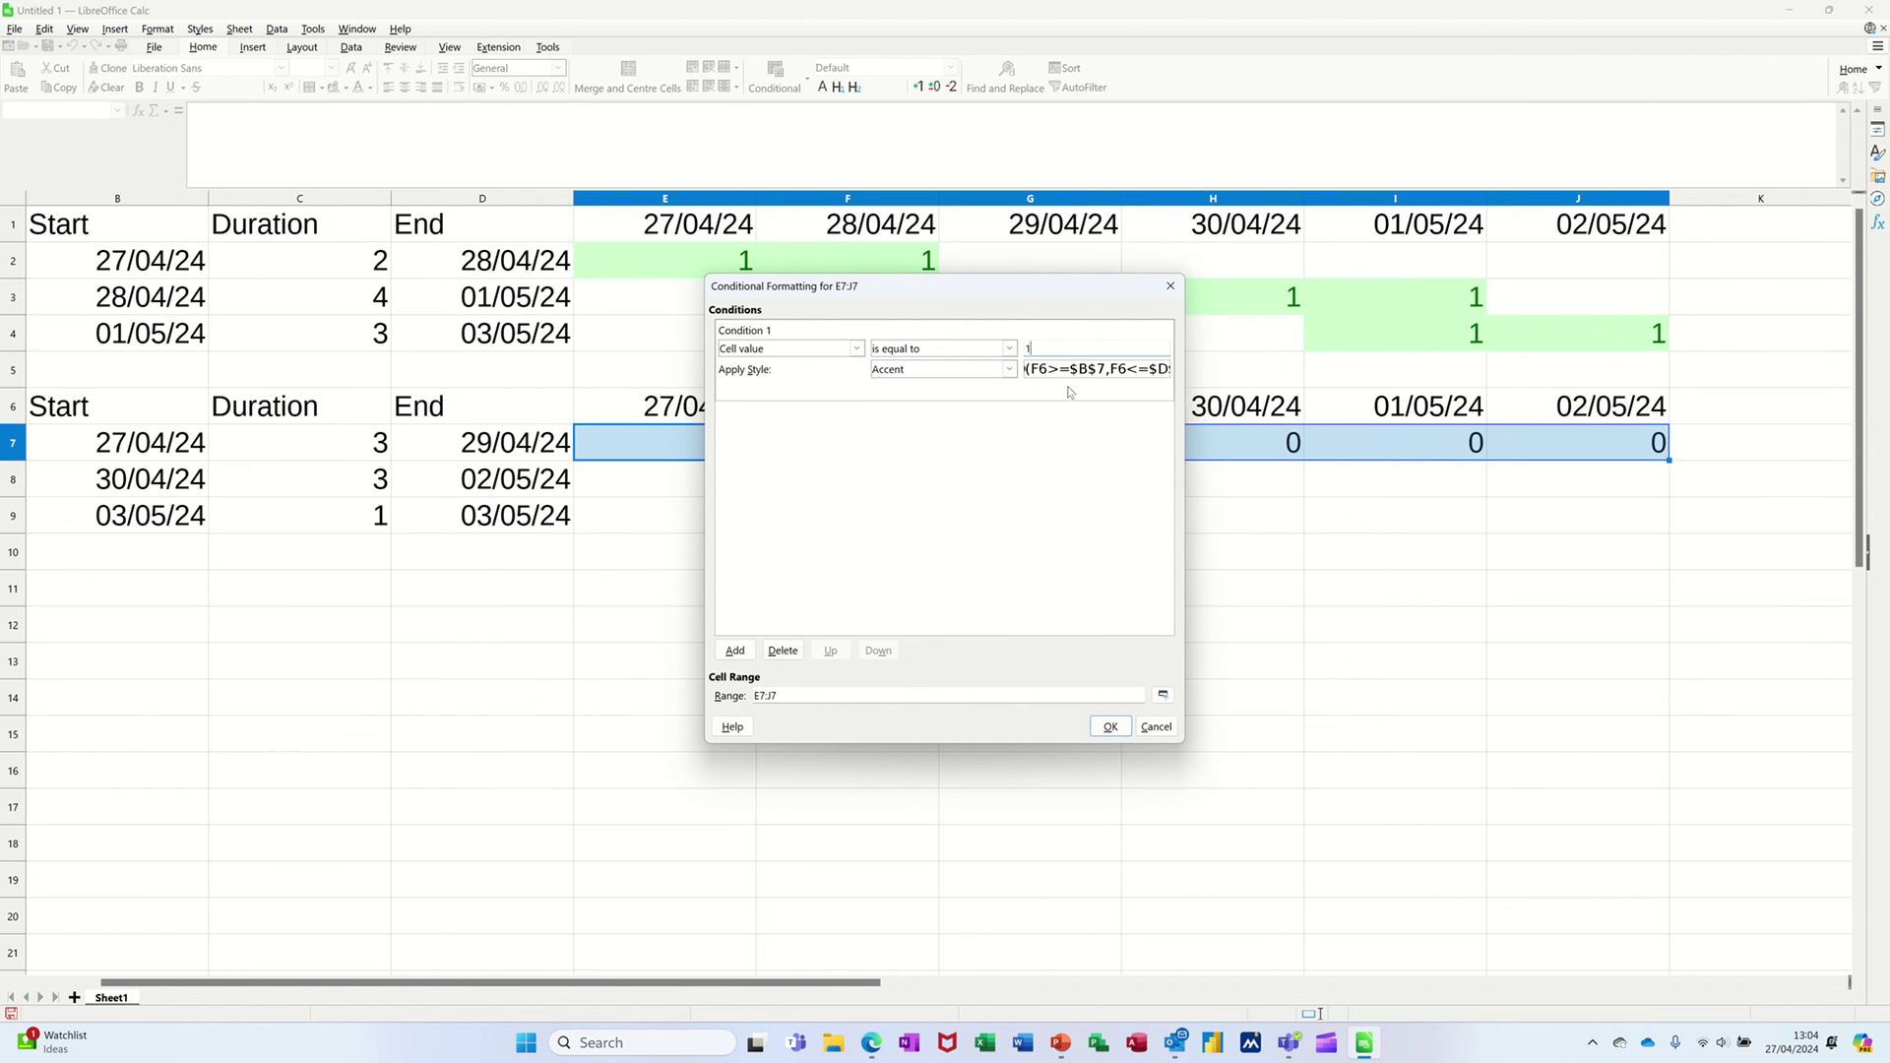
click(1009, 369)
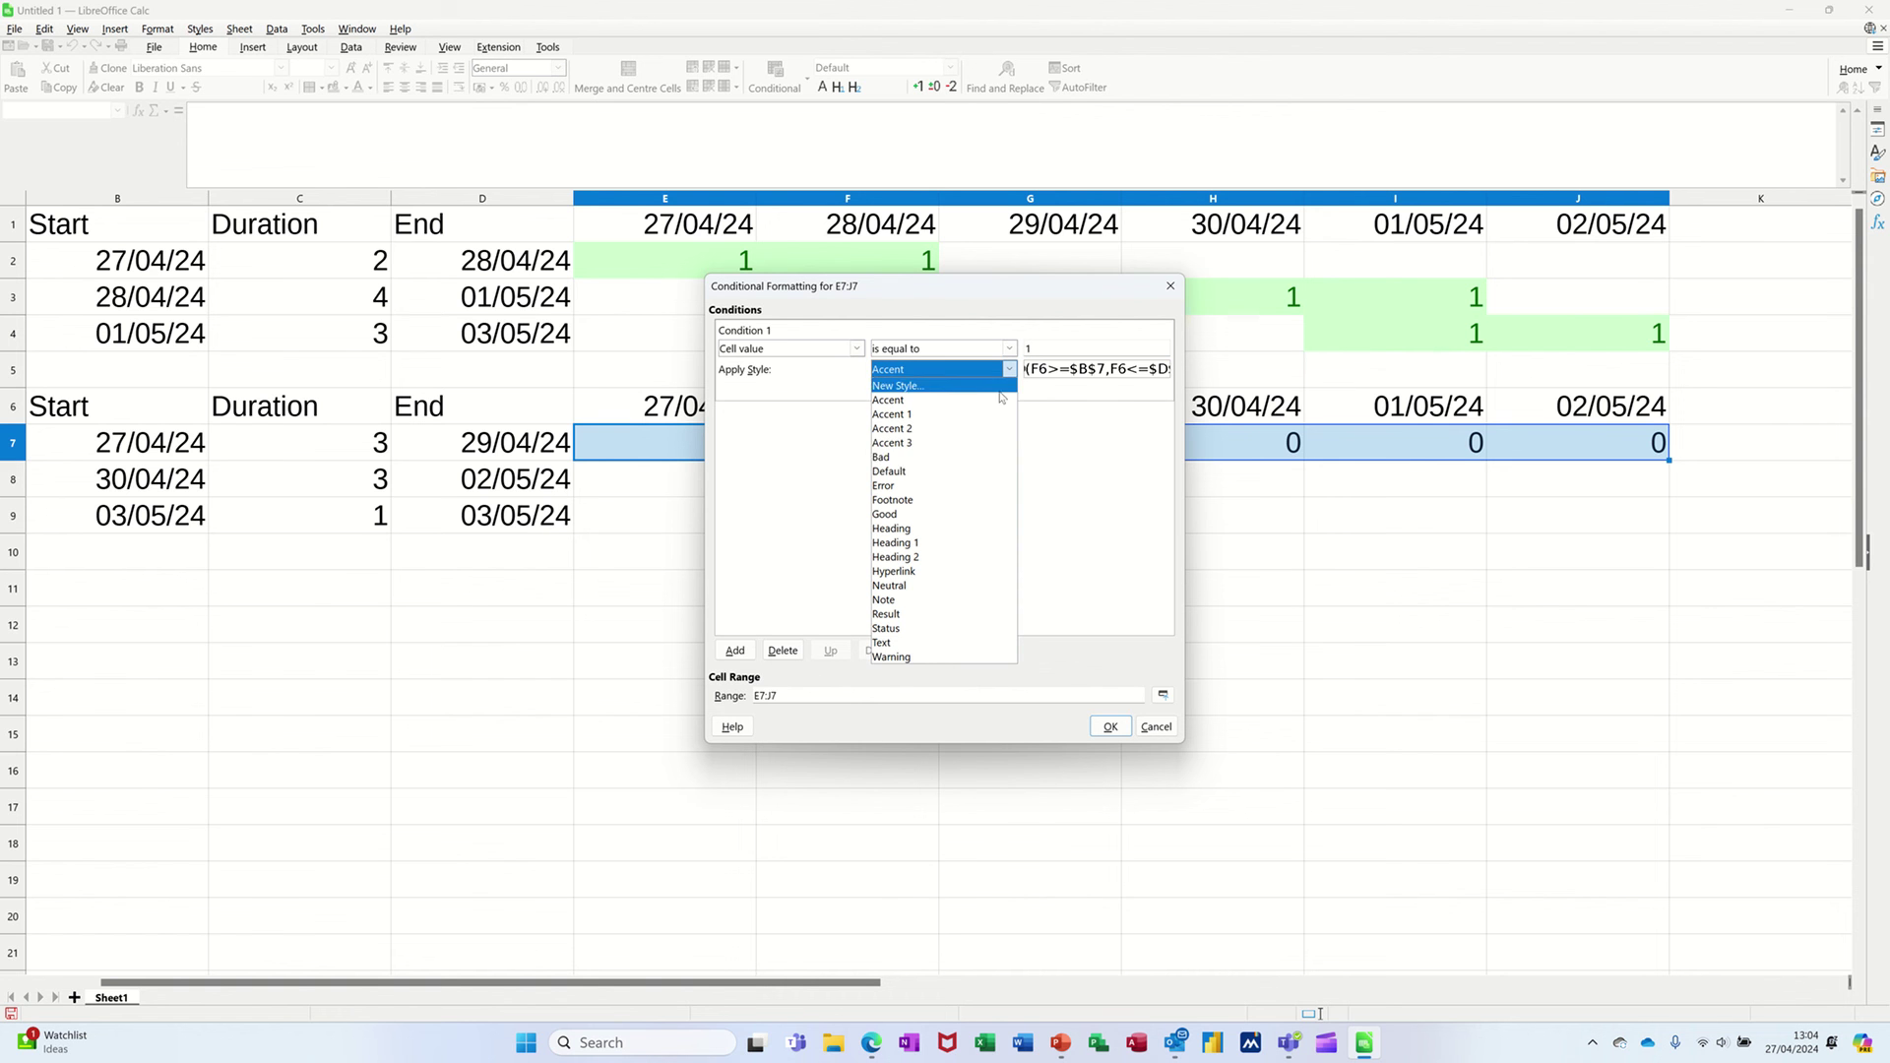
click(934, 515)
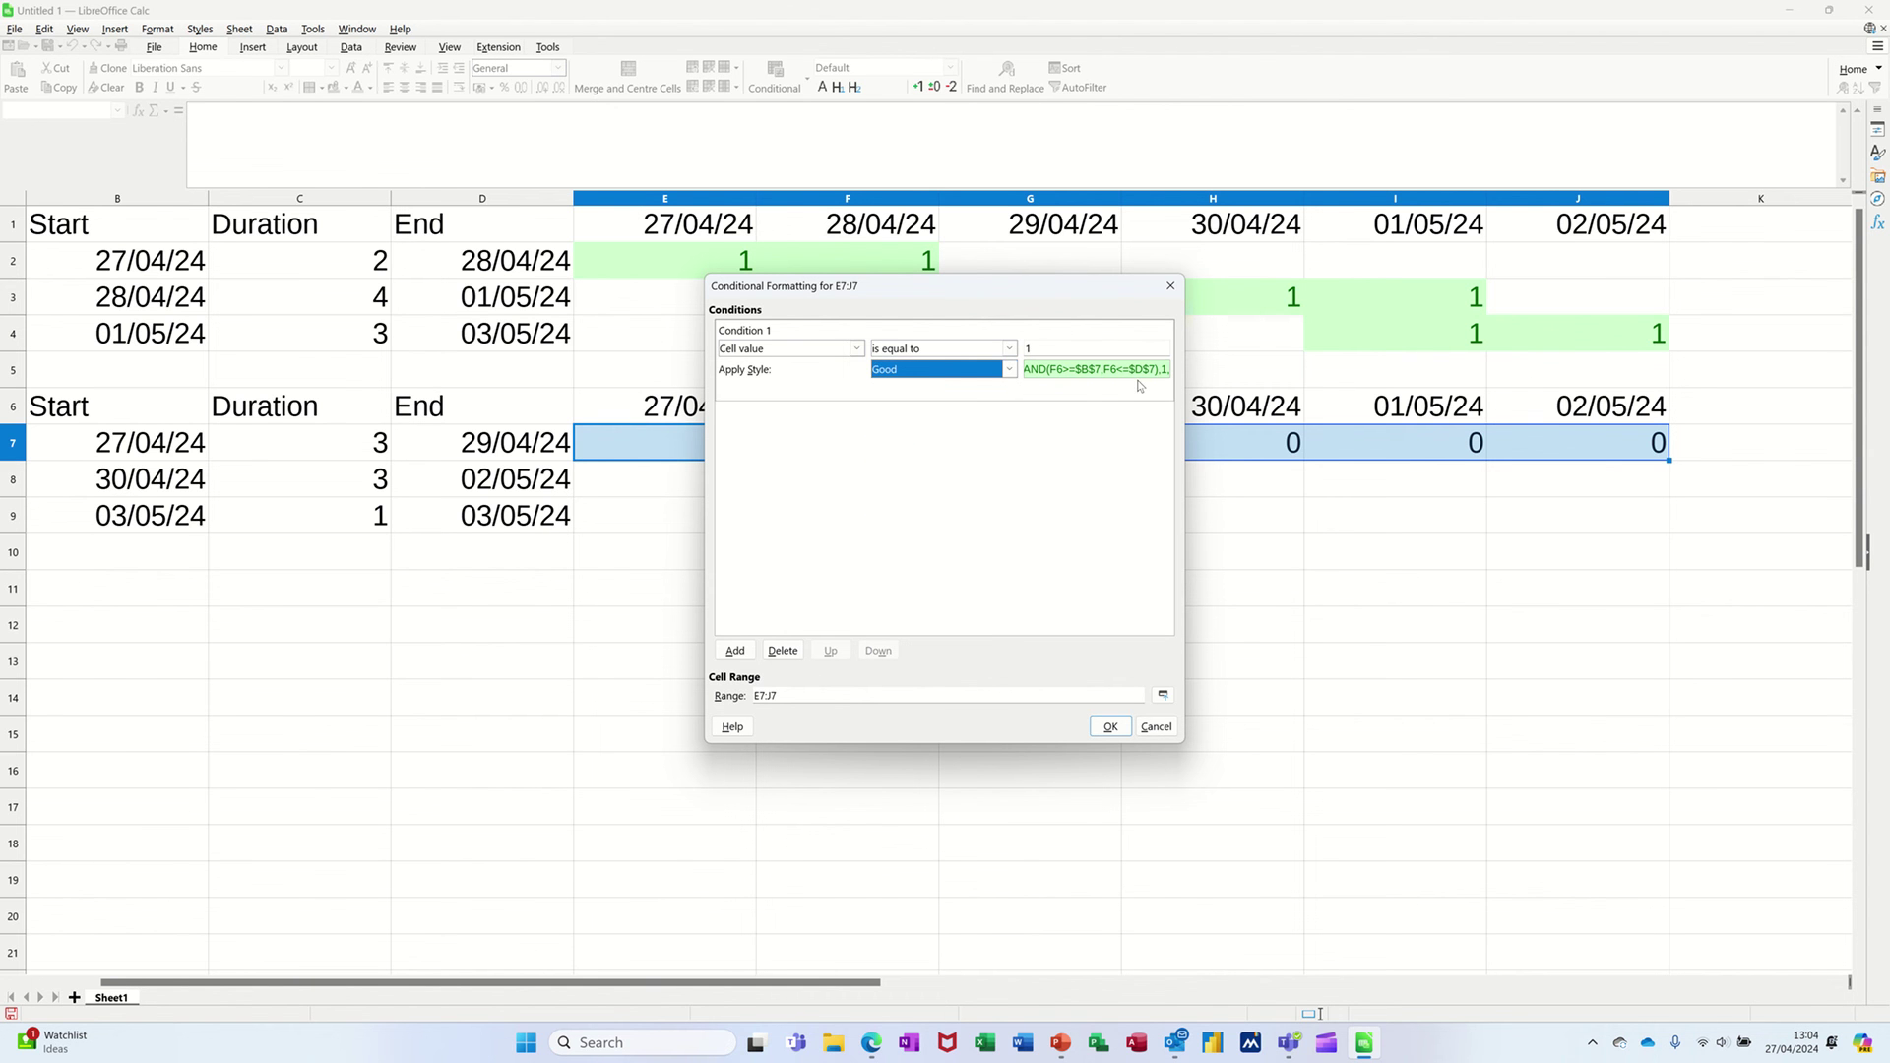
click(1111, 728)
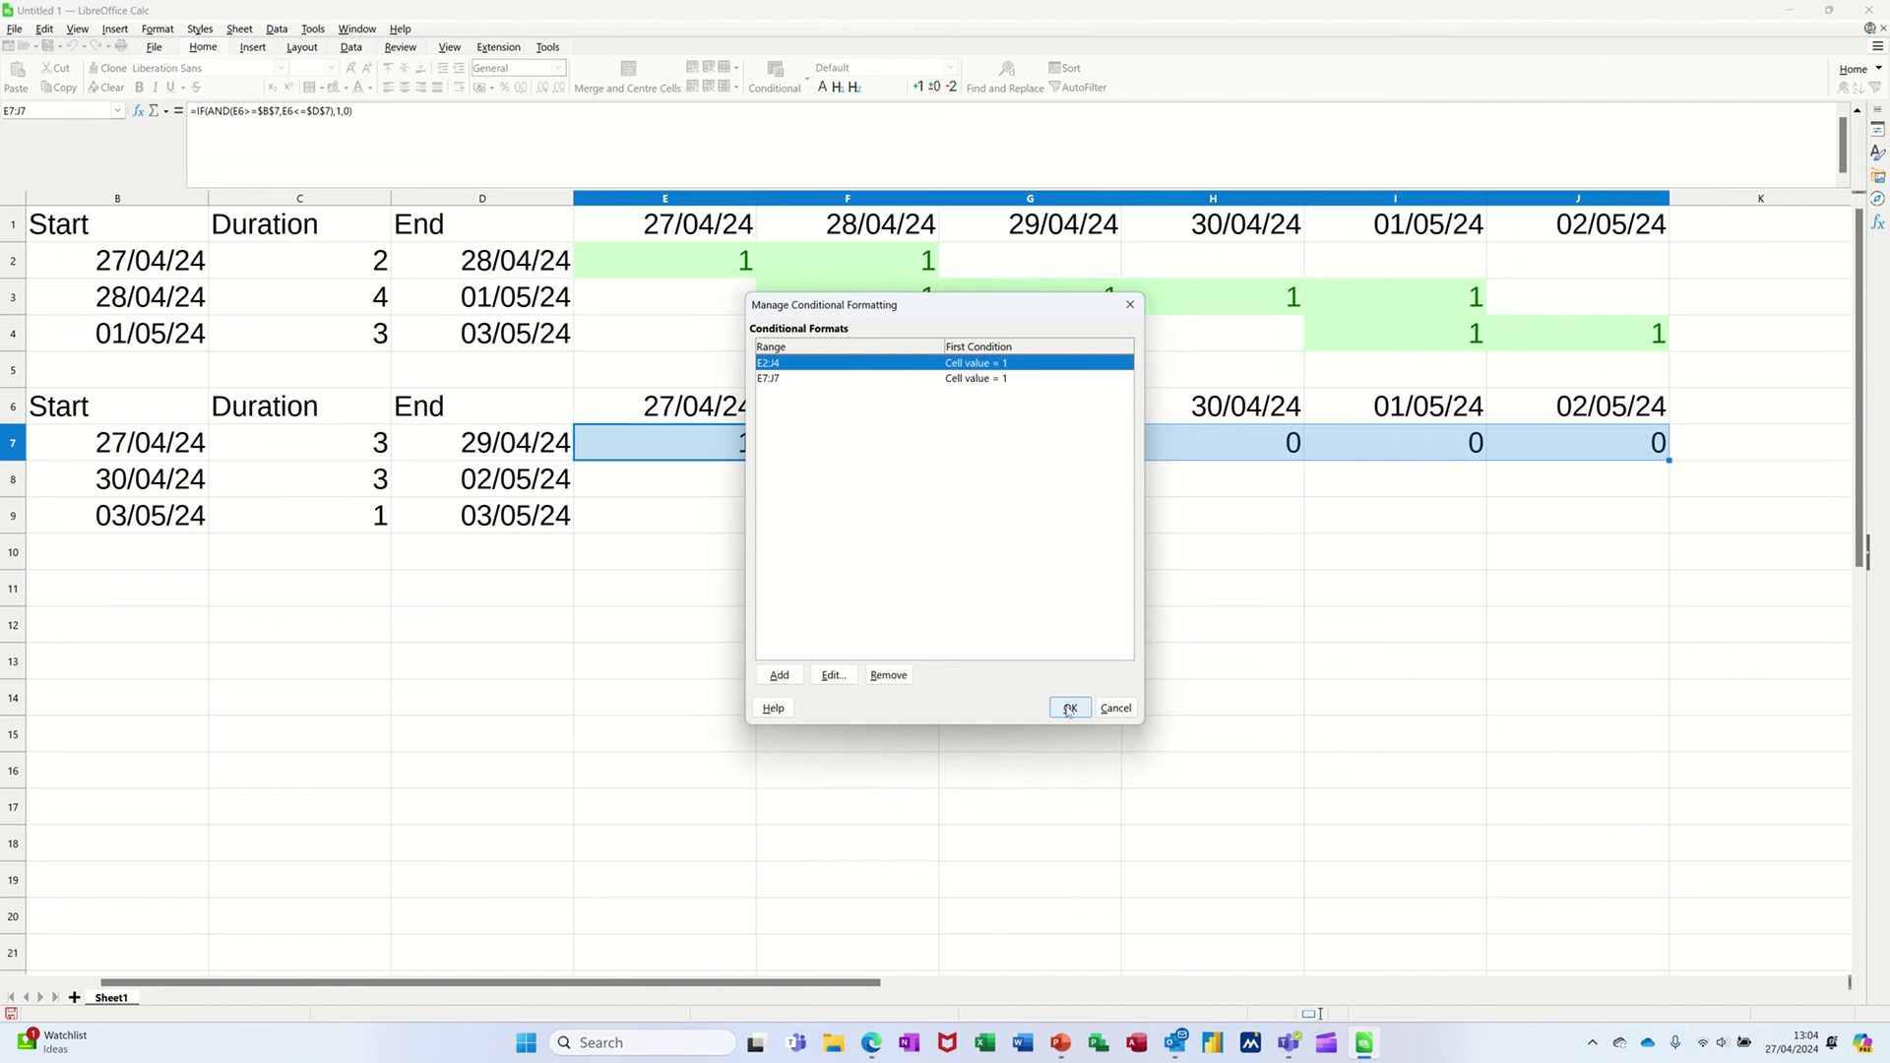
click(1066, 709)
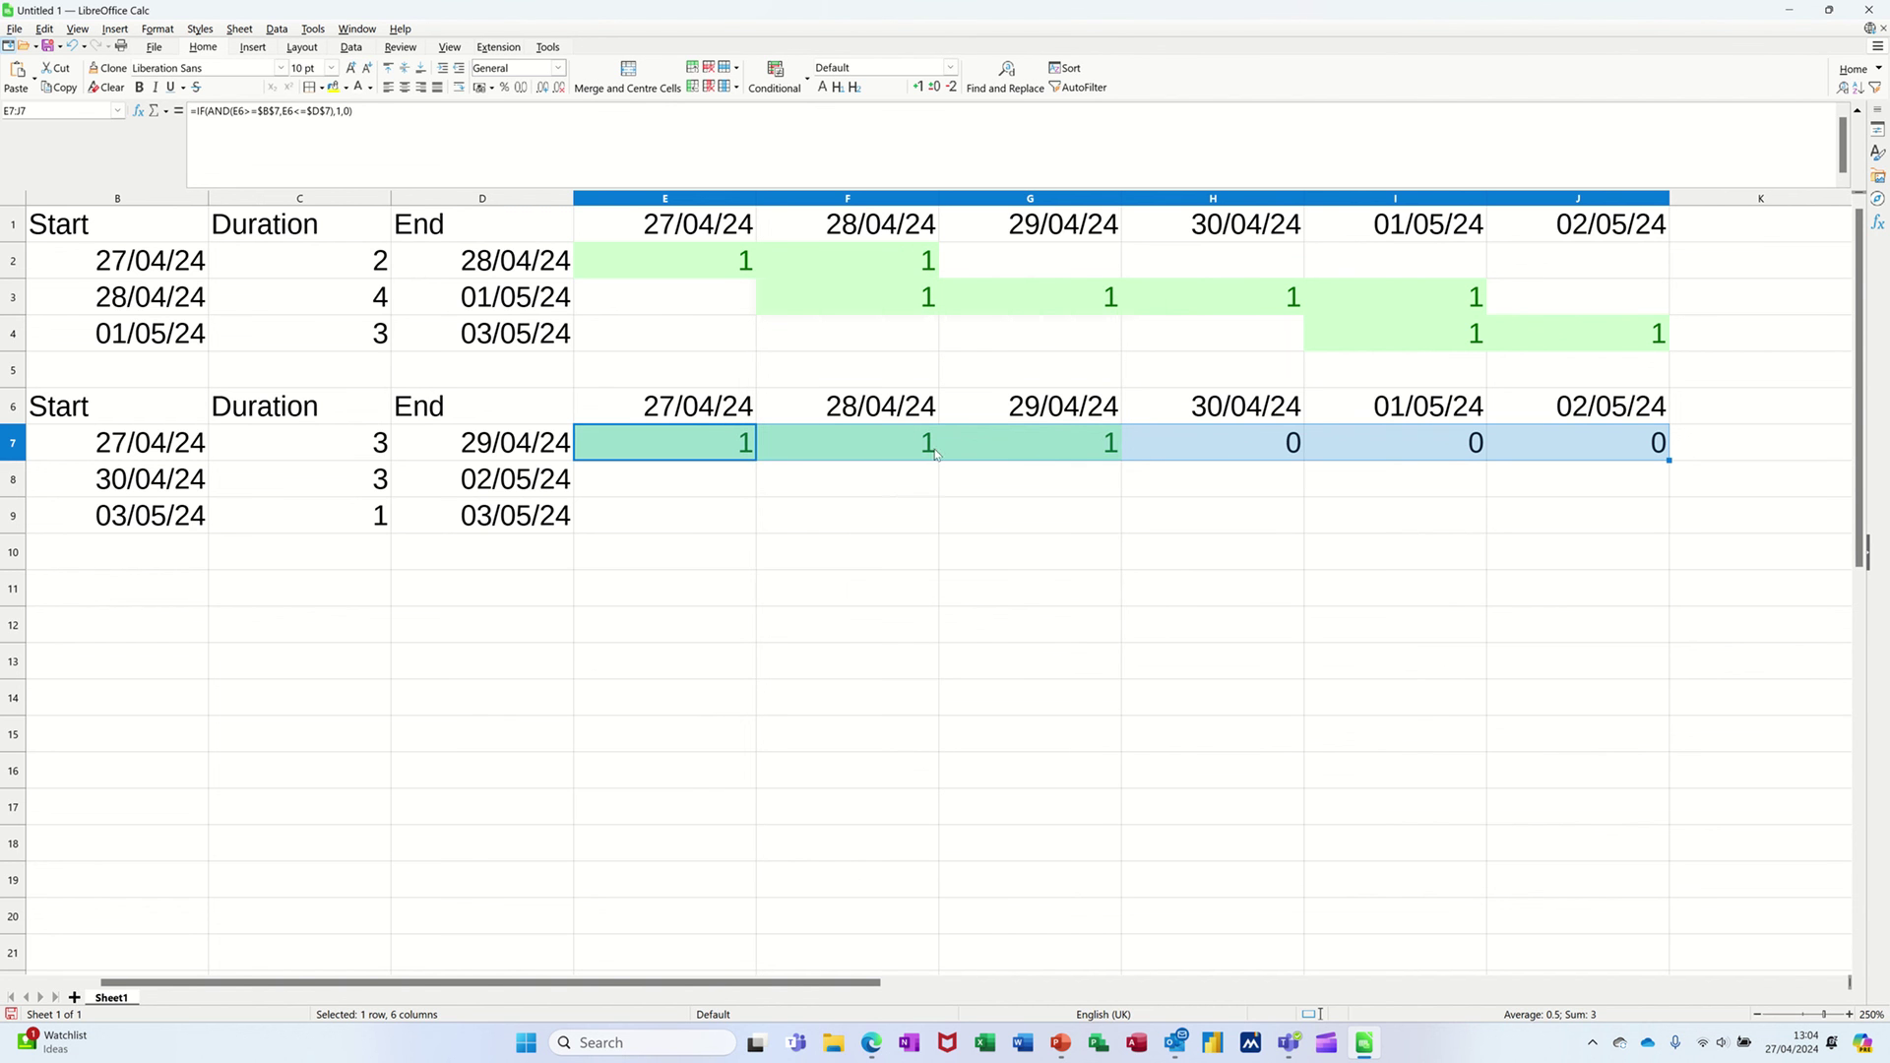
- Change Task 1's duration in C7 to 1, then 2, and inspect B8's formula
click(350, 452)
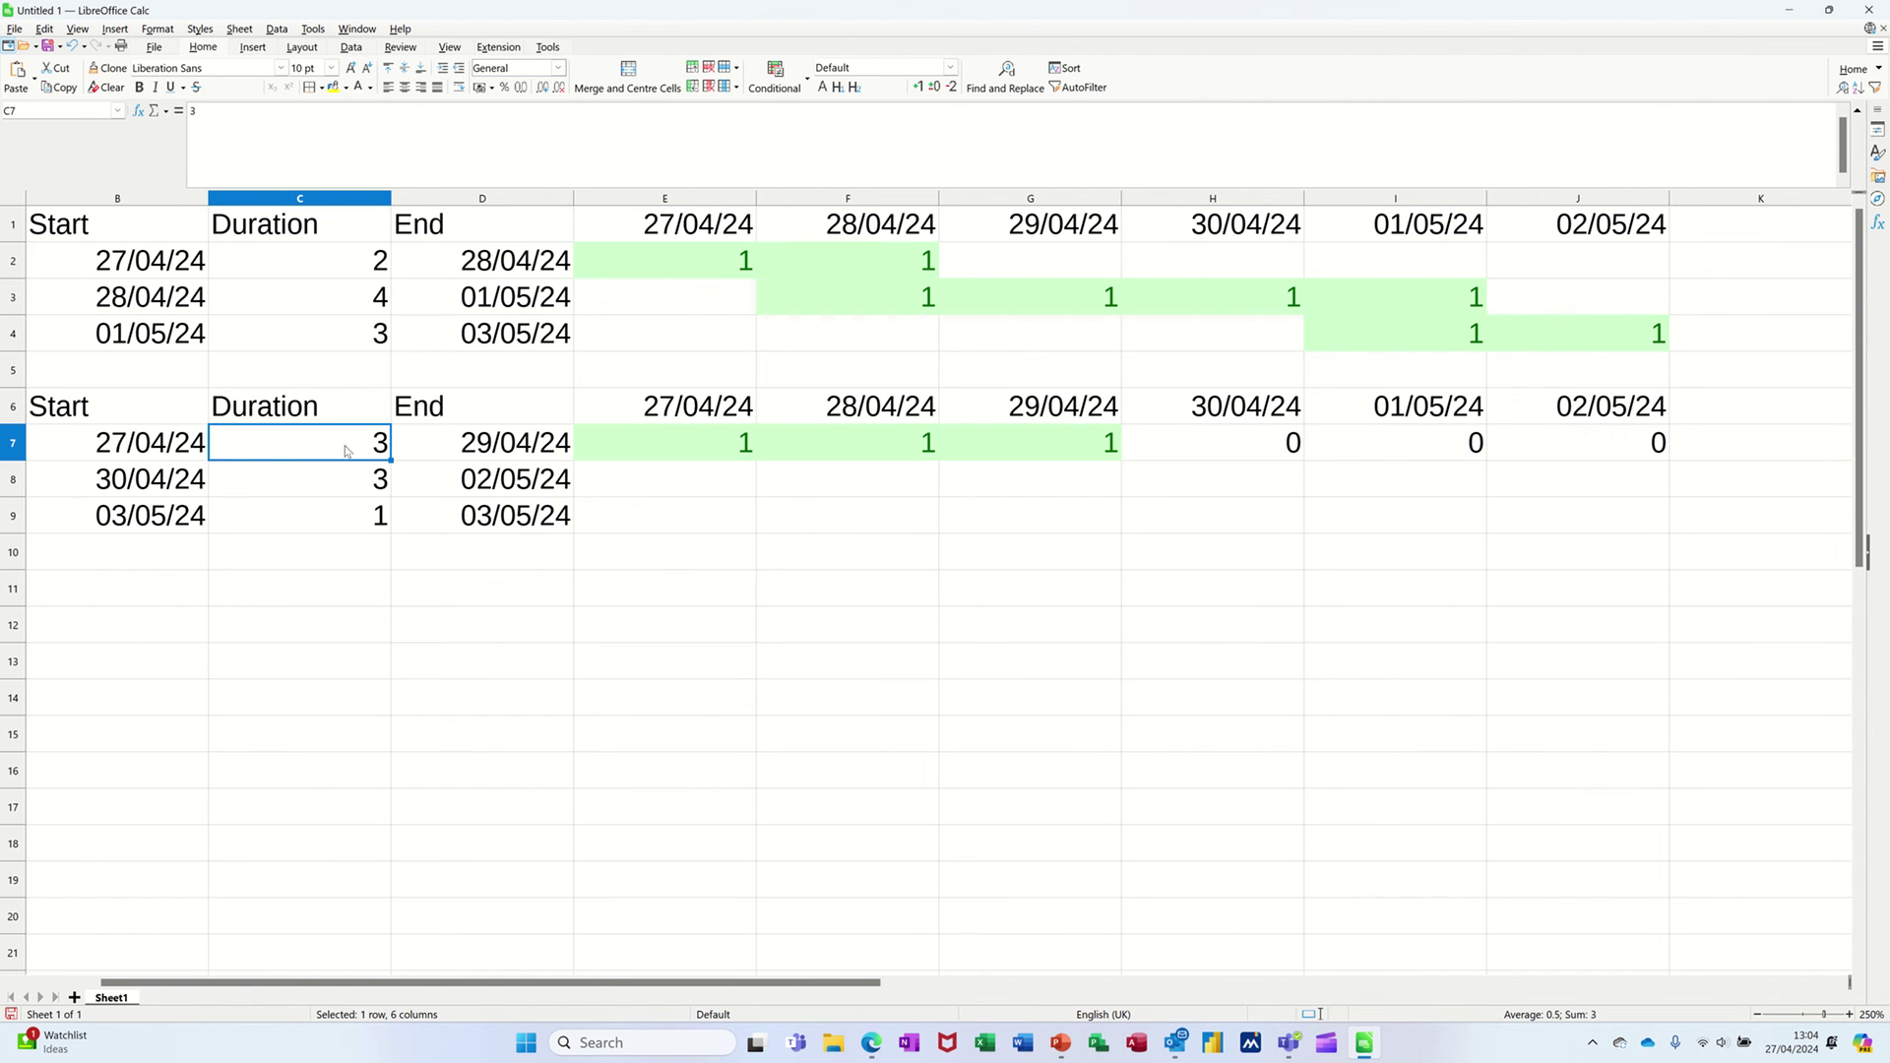
text(1)
click(696, 549)
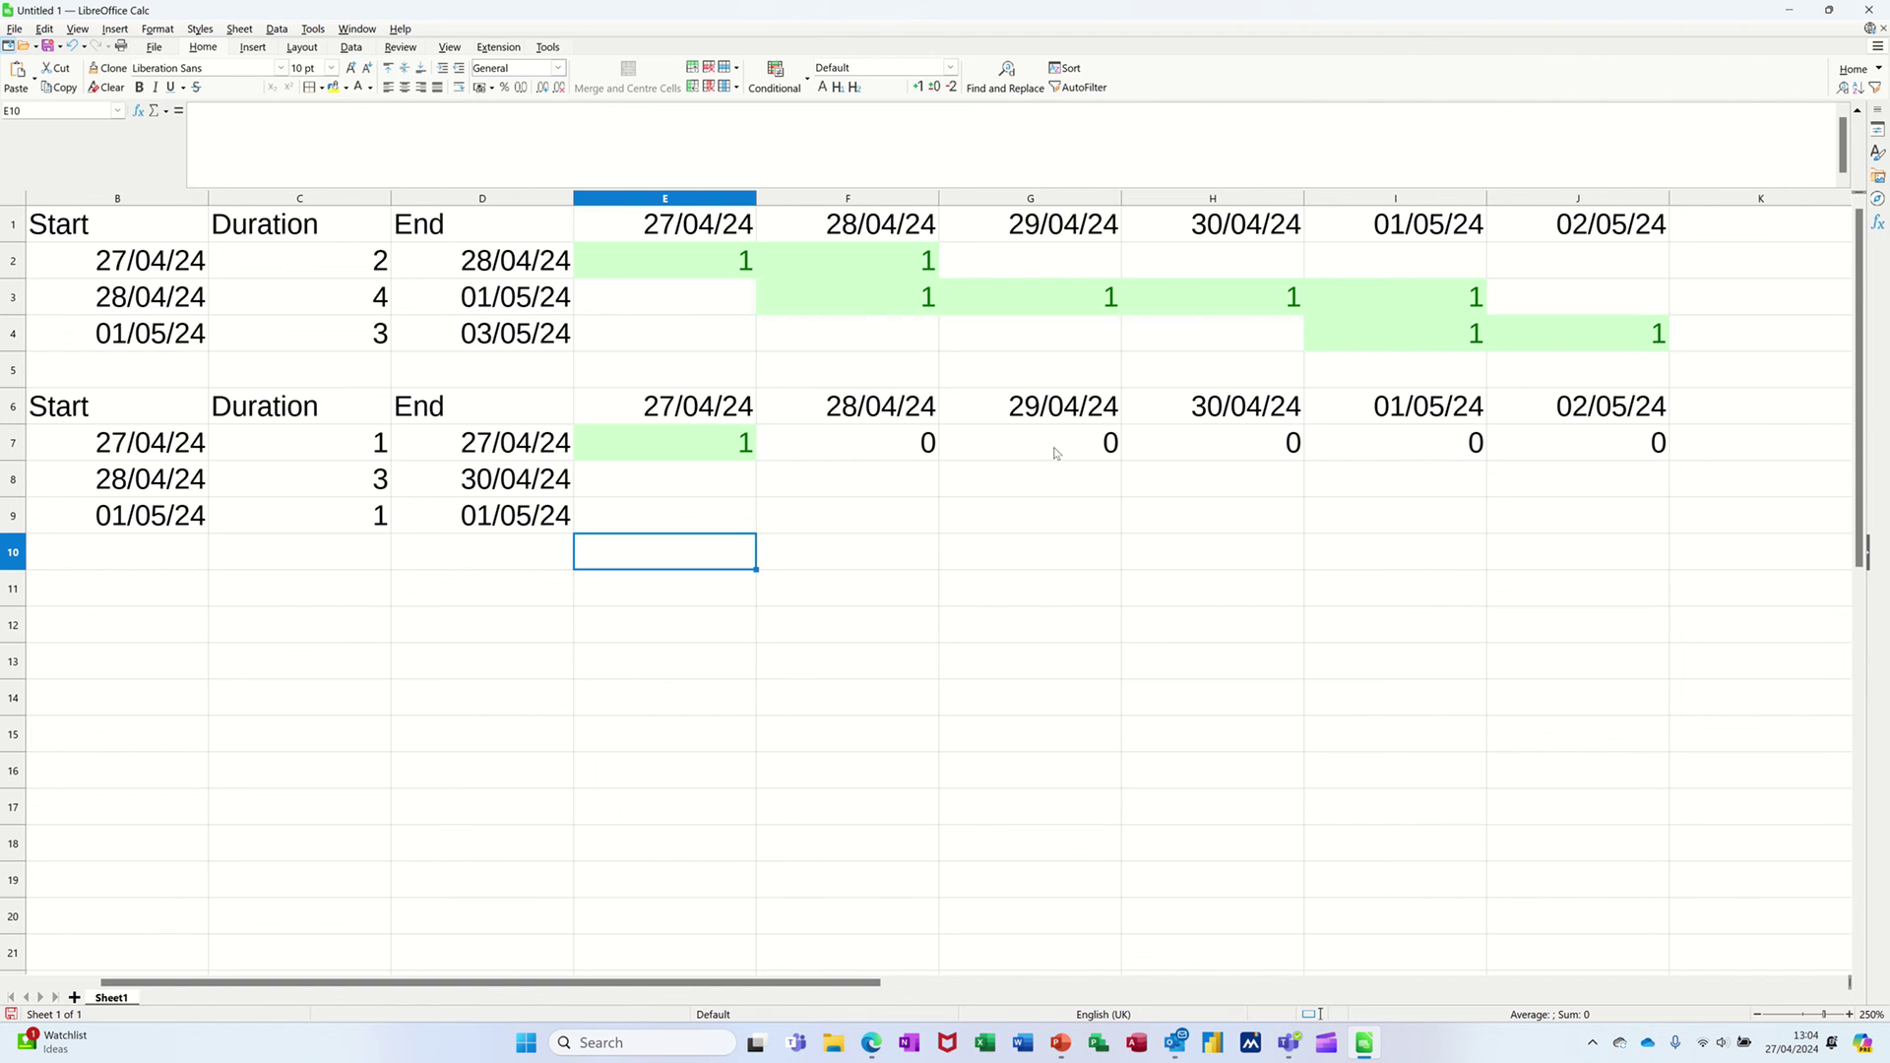
click(361, 443)
text(2)
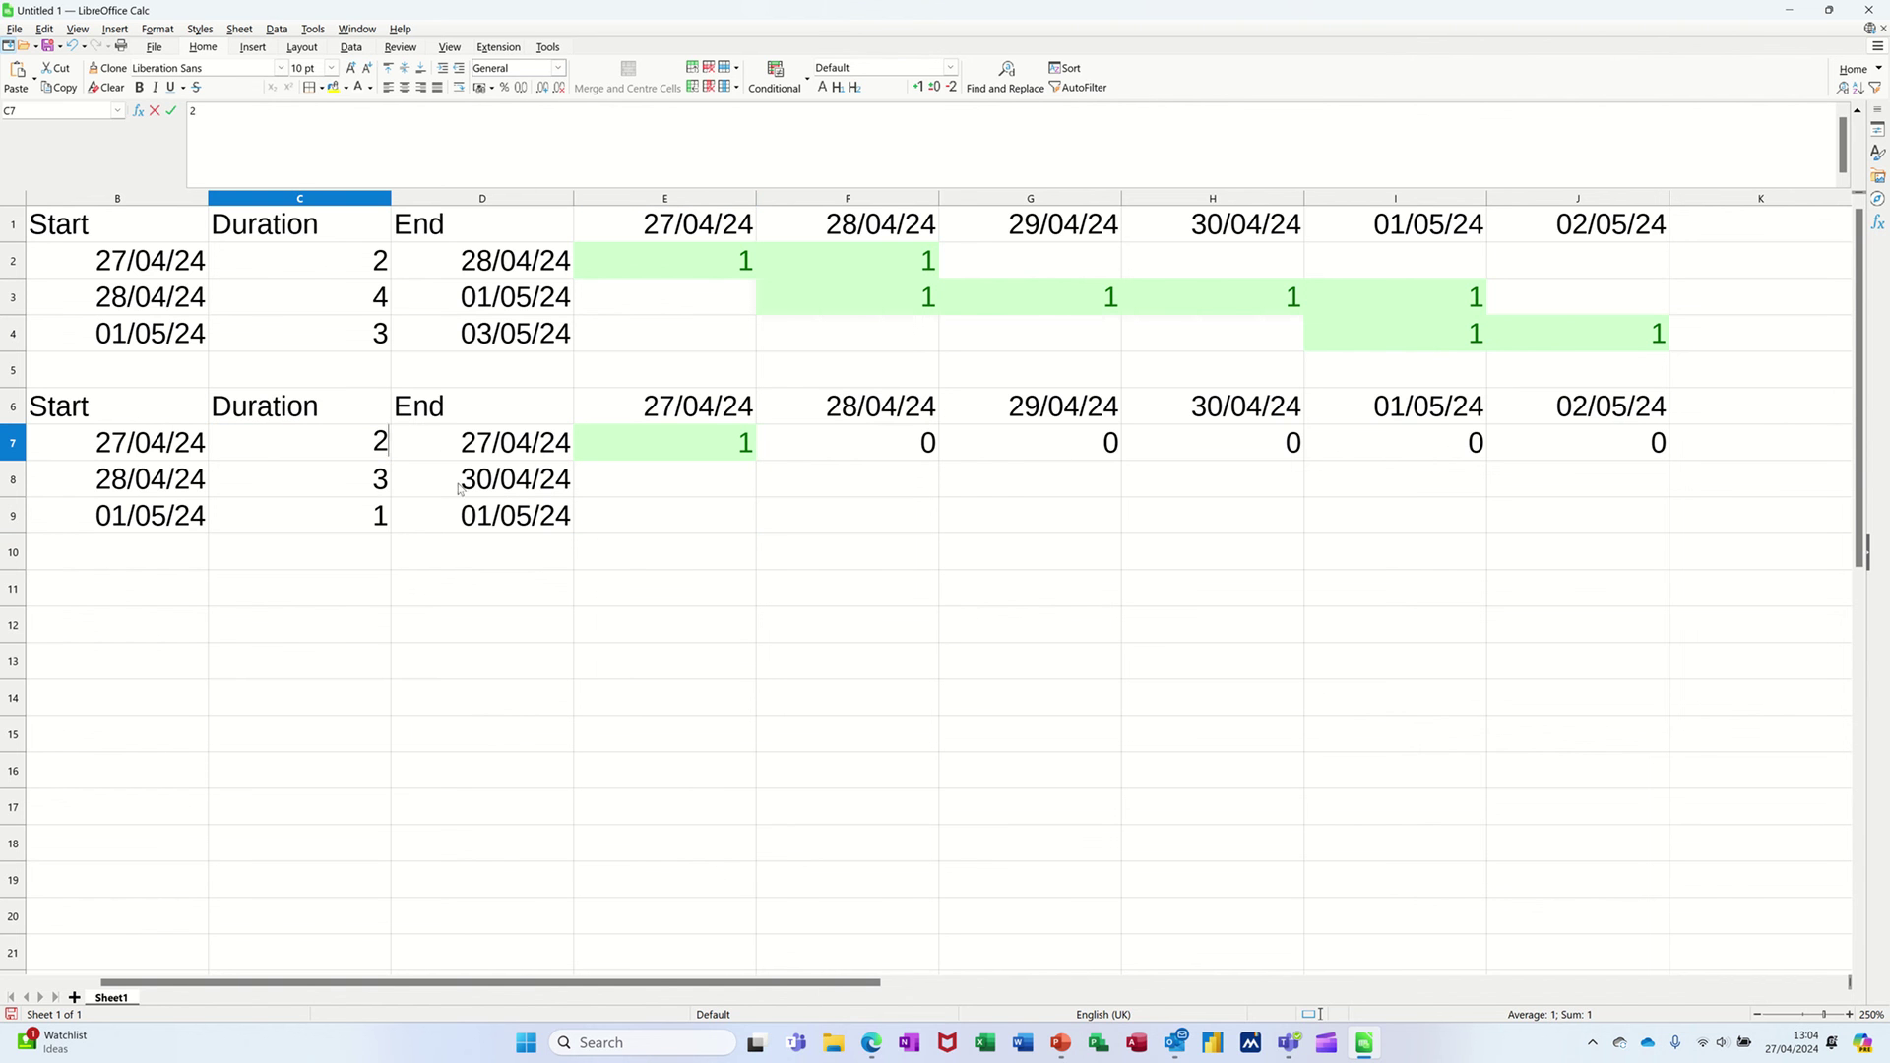
click(780, 480)
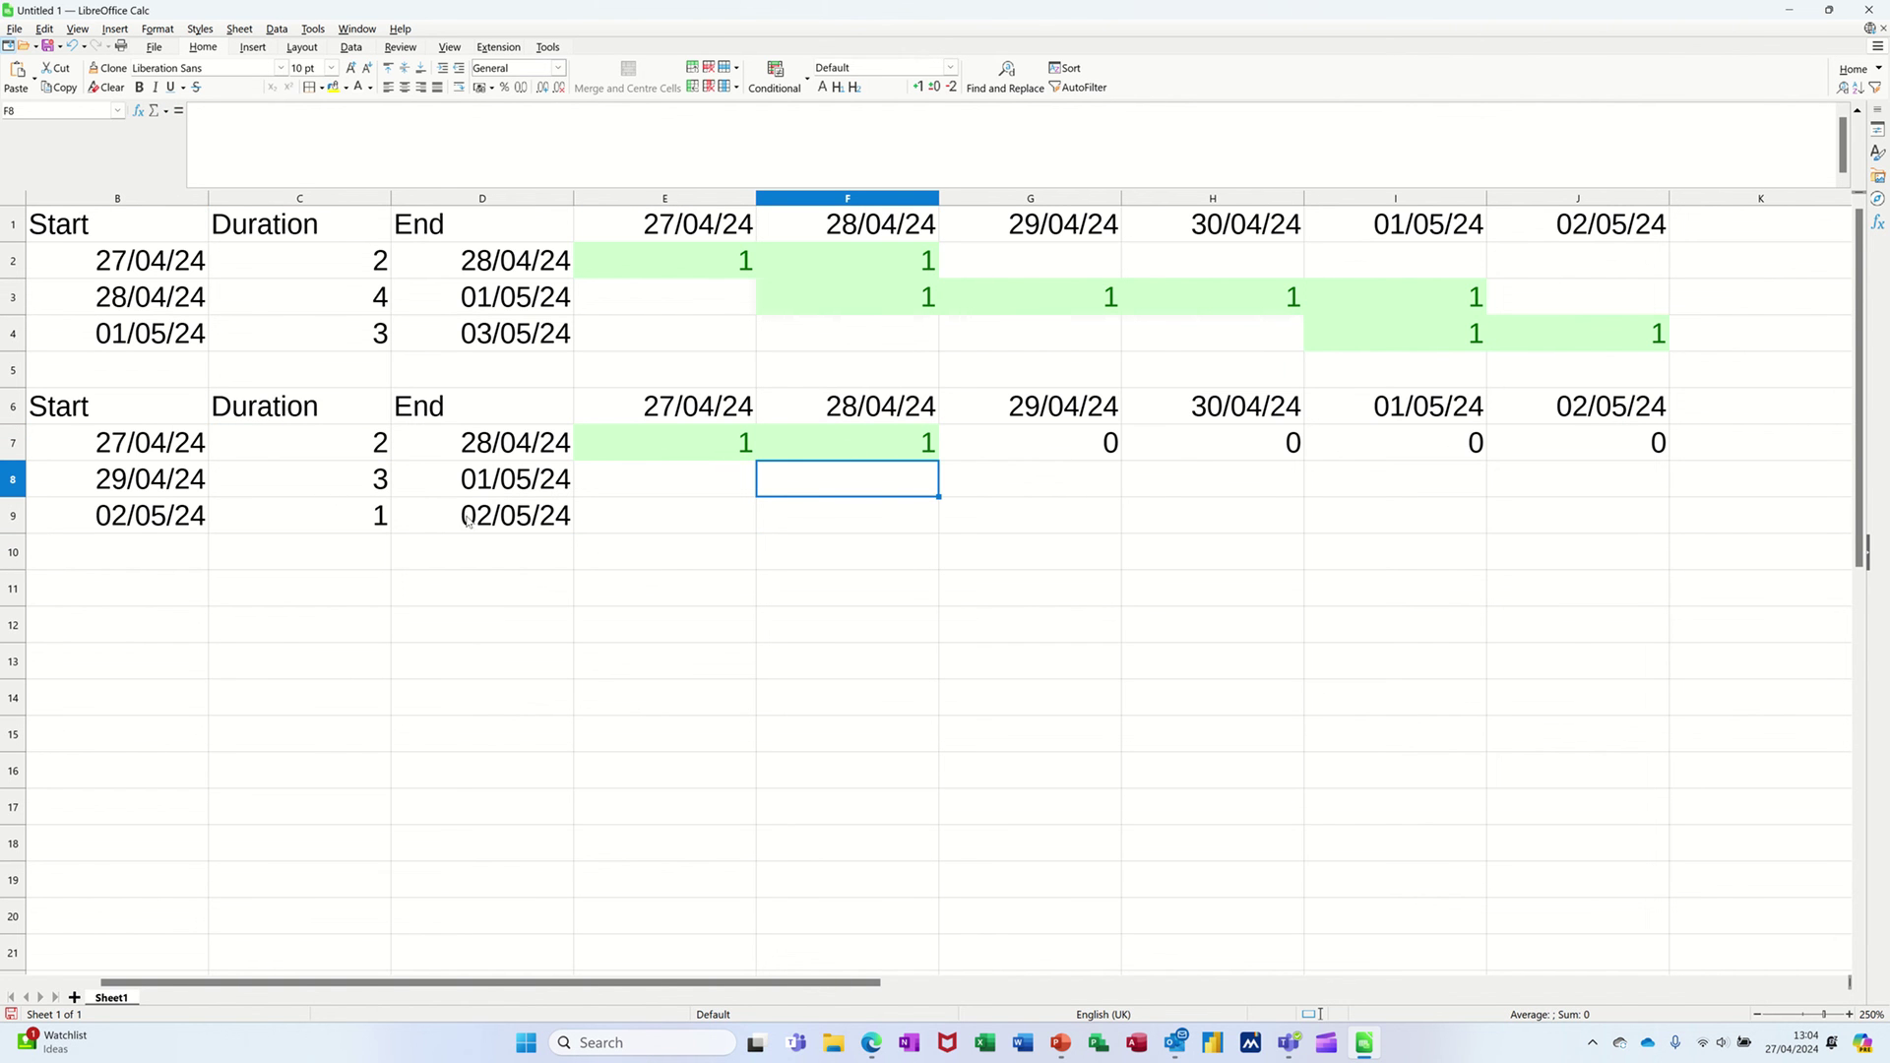
click(163, 482)
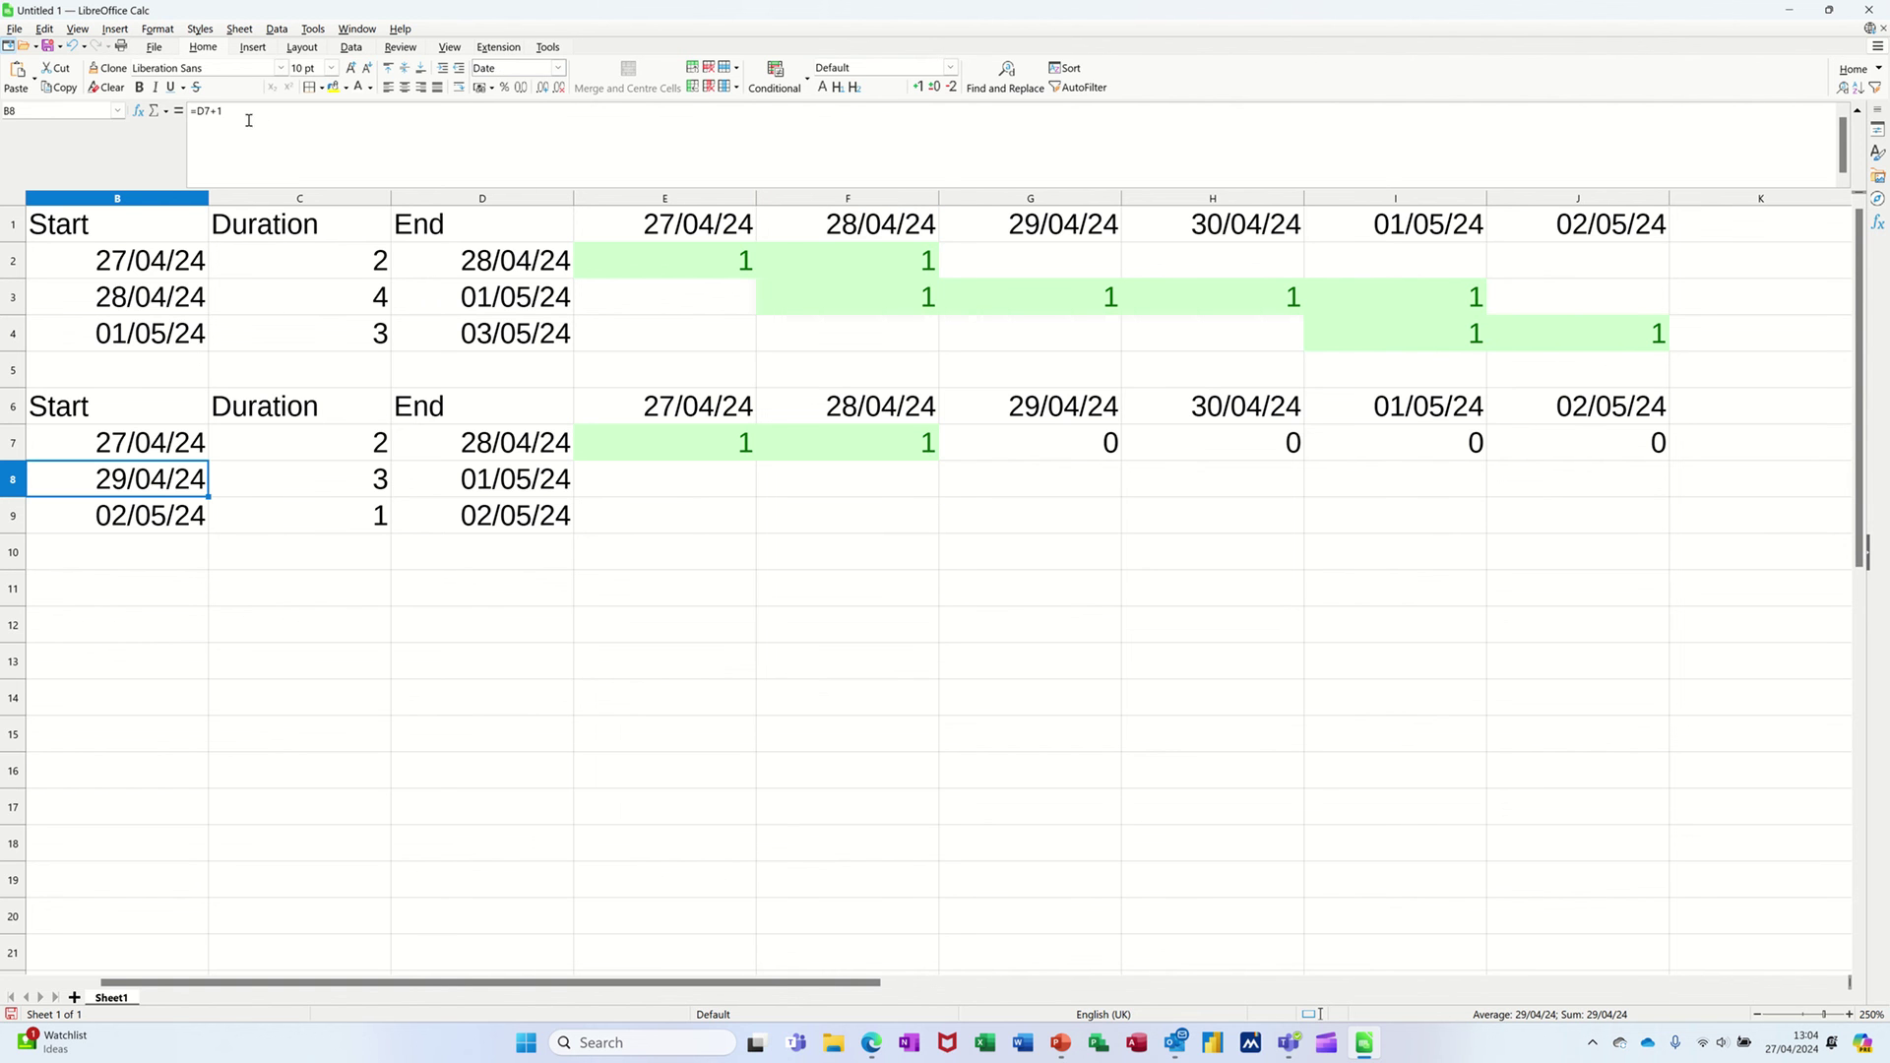